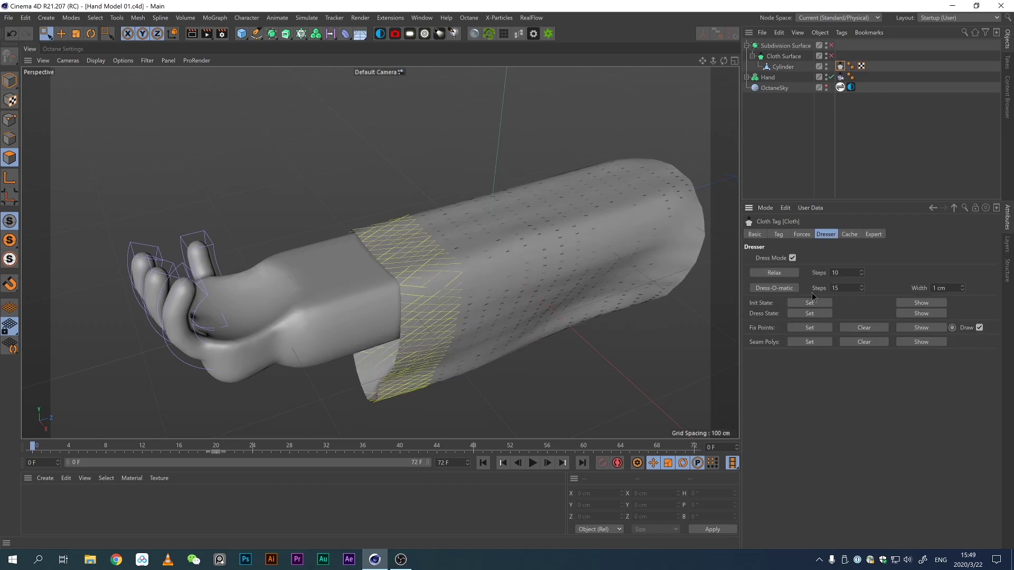
# Step: Shrink the band of seam polygons around the sleeve's cuff with Dress-O-matic, using 15 steps and a width of 1 cm
pyautogui.moveTo(453, 294)
pyautogui.keyDown('alt'); pyautogui.mouseDown()
pyautogui.moveTo(462, 319)
pyautogui.moveTo(385, 278)
pyautogui.moveTo(382, 218)
pyautogui.mouseUp(); pyautogui.keyUp('alt')
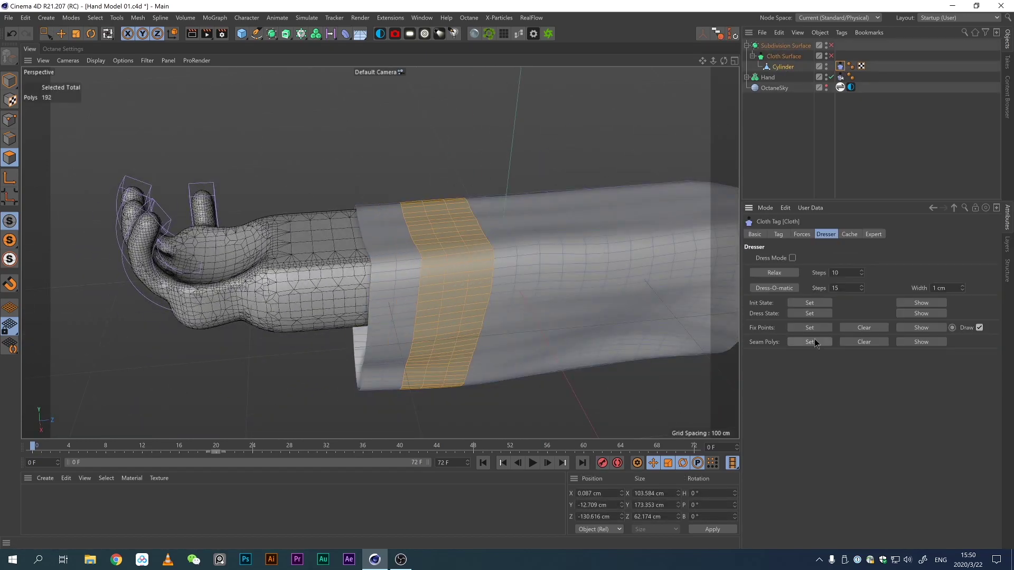
pyautogui.click(775, 288)
pyautogui.keyDown('alt'); pyautogui.moveTo(696, 337); pyautogui.dragTo(581, 264); pyautogui.keyUp('alt')
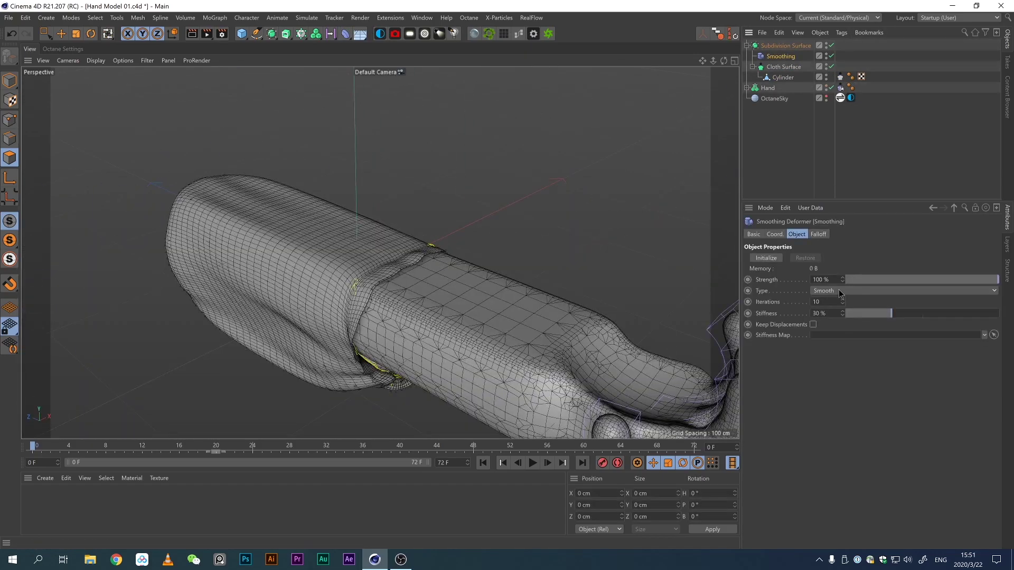
# Step: Initialize the sleeve's Smoothing deformer and preview the cloth simulation
pyautogui.click(763, 259)
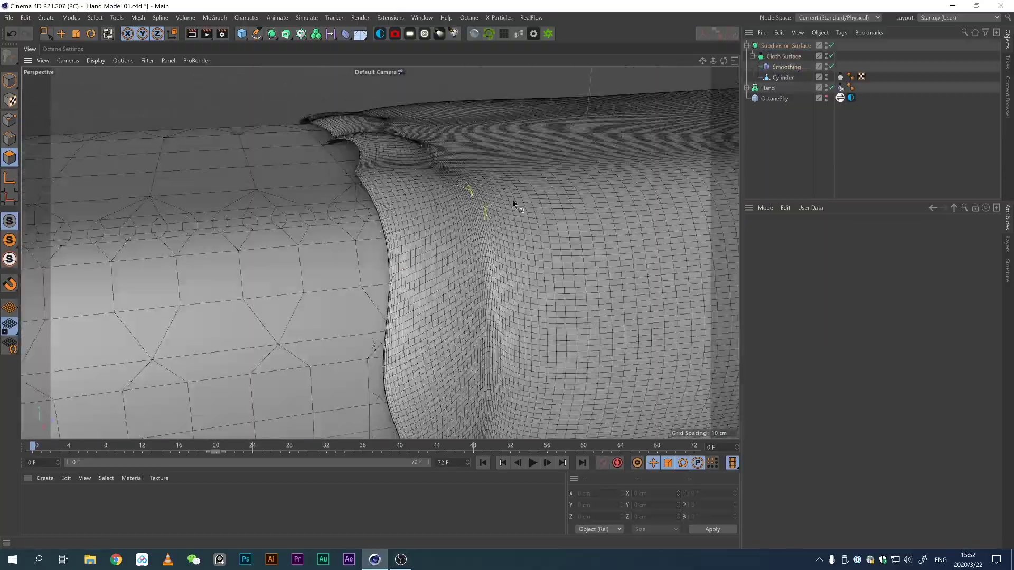
pyautogui.click(790, 259)
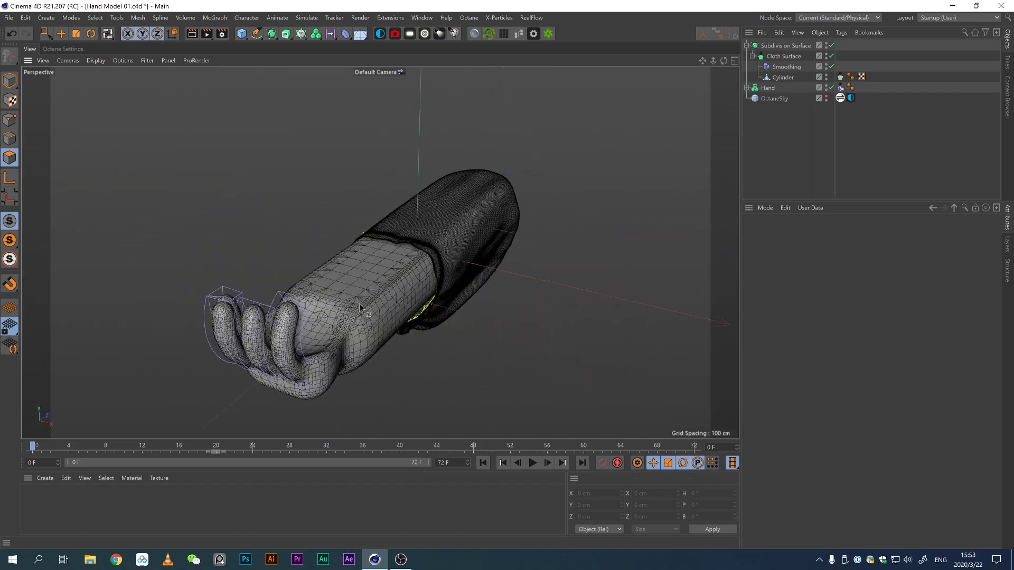
pyautogui.click(849, 234)
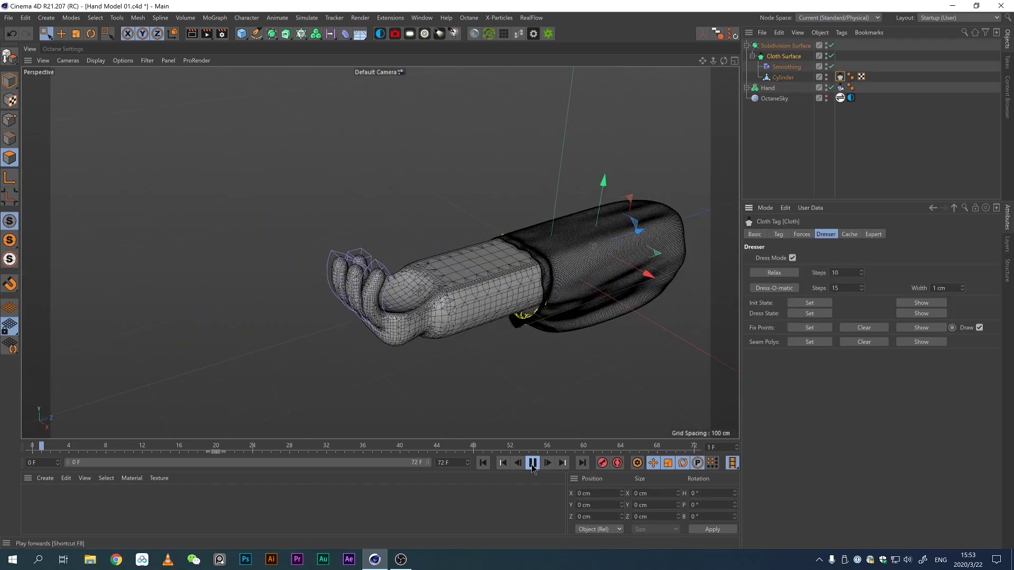
pyautogui.click(533, 468)
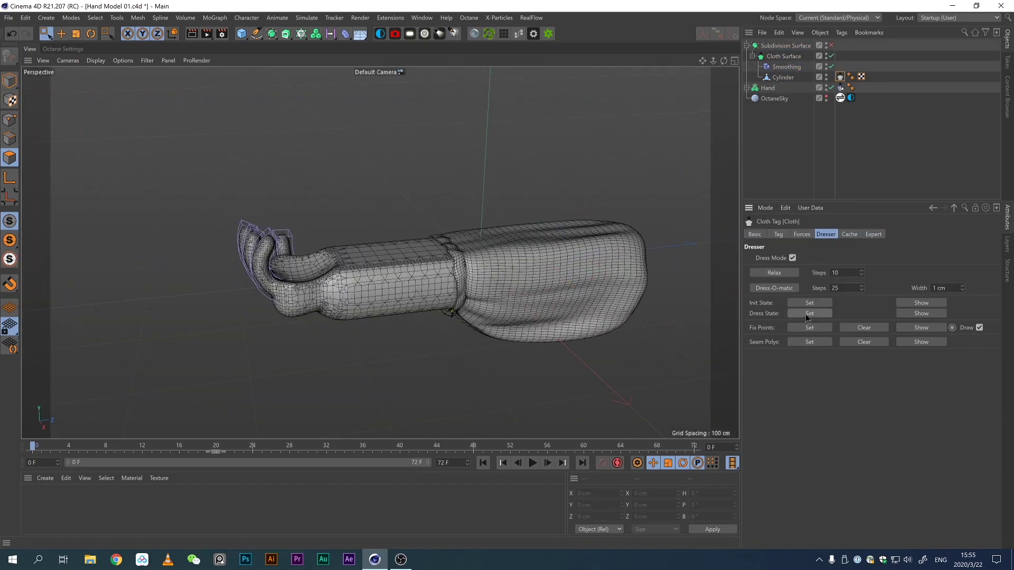
# Step: Set the cloth tag to 1 iteration, 0 % flexion, 0 % rubber and 90 % friction, and play the simulation
pyautogui.click(755, 235)
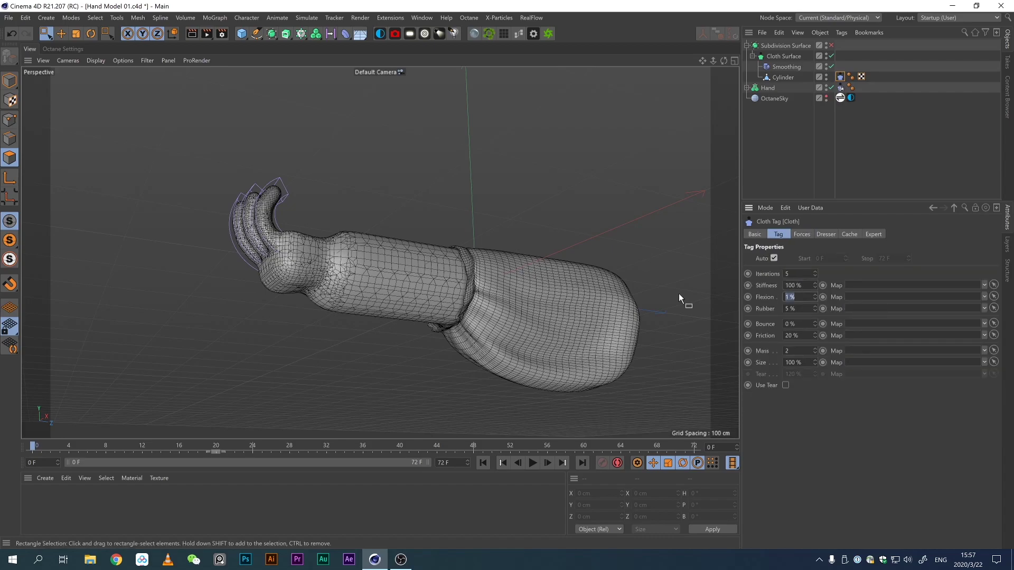
pyautogui.click(784, 55)
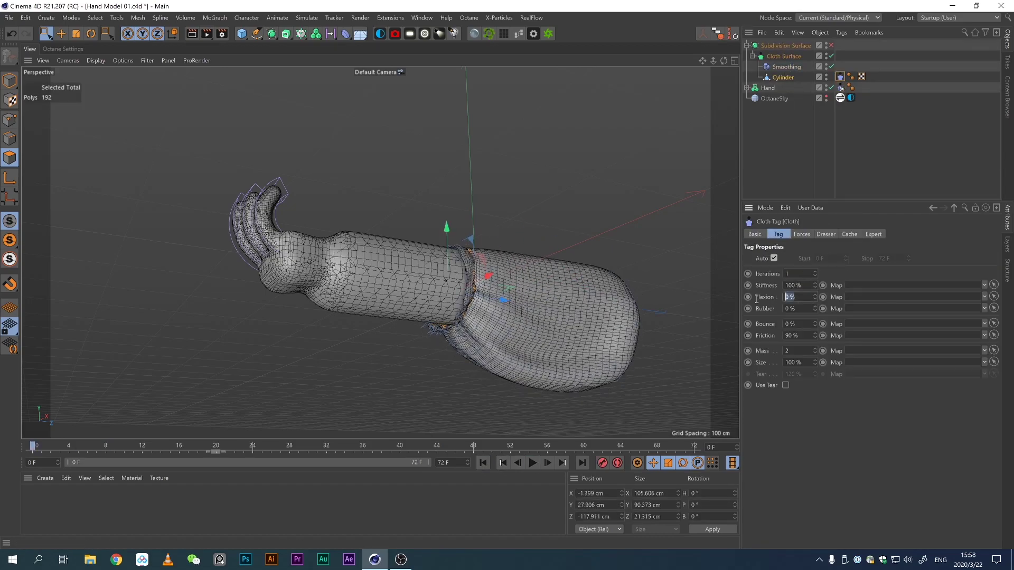
pyautogui.click(533, 464)
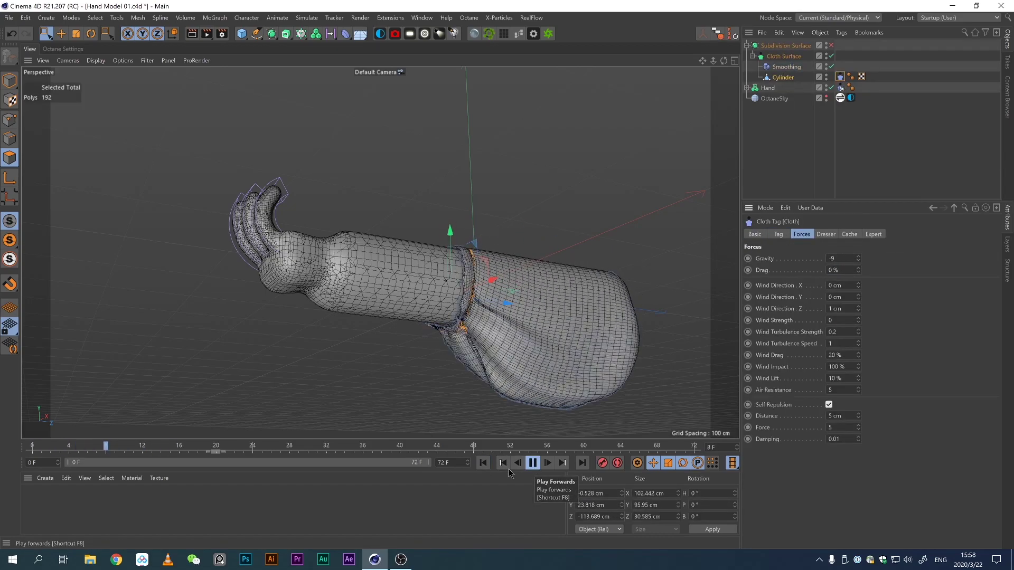
# Step: Set the cloth tag to 2 iterations, 100 % flexion, 100 % friction and mass 1, and replay the simulation
pyautogui.click(873, 234)
pyautogui.click(779, 234)
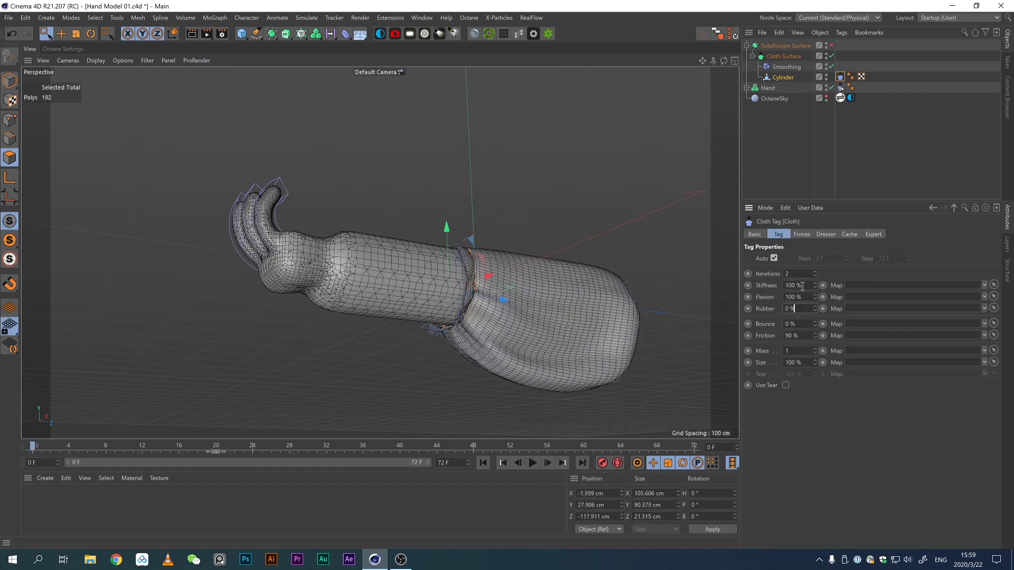
pyautogui.click(533, 463)
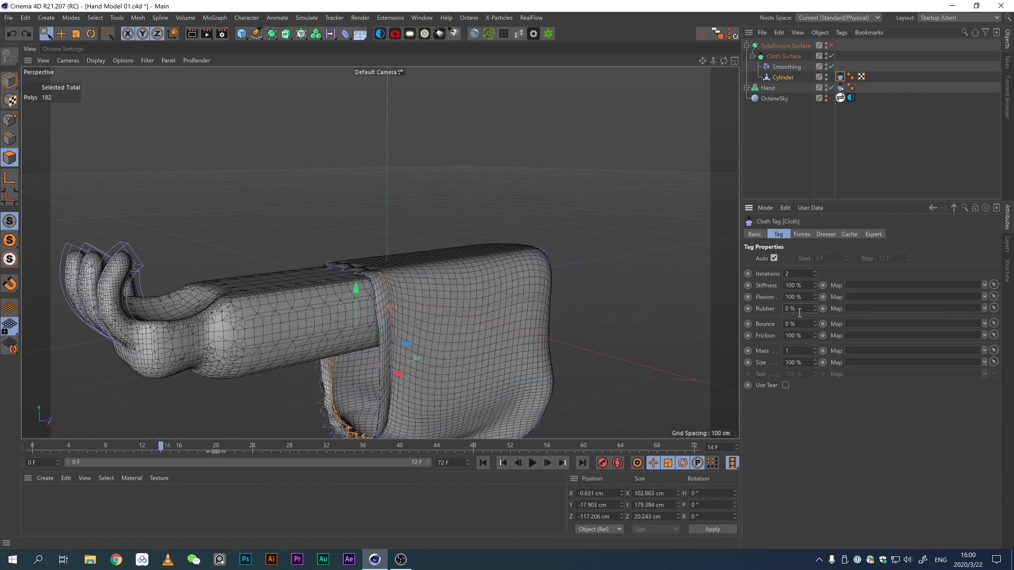
pyautogui.click(531, 464)
# Step: Create a separate mesh of the cylinder sleeve without the cloth tag and name it Cloth 1
pyautogui.rightClick(783, 77)
pyautogui.click(834, 81)
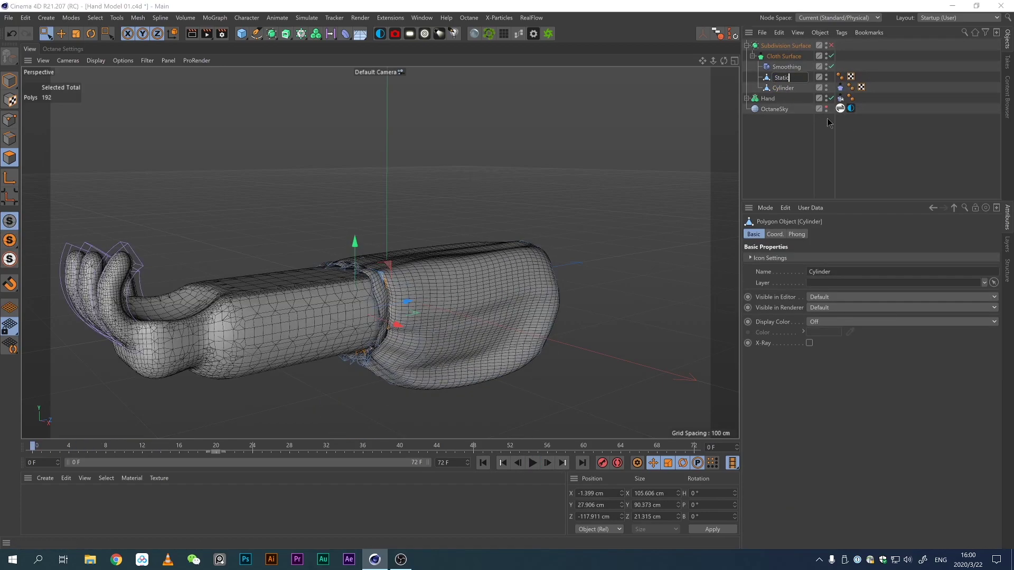
pyautogui.click(215, 18)
pyautogui.click(322, 158)
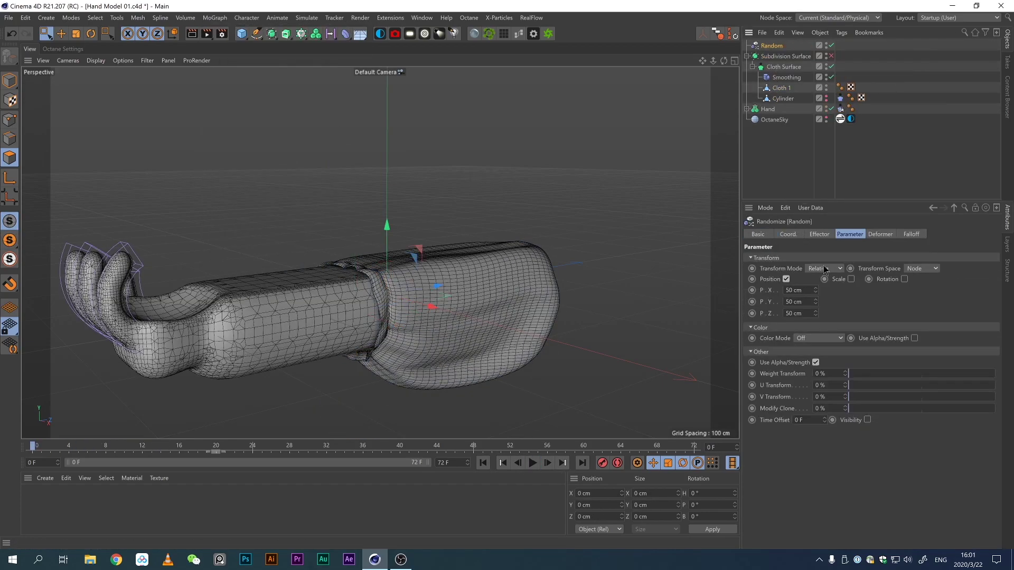
pyautogui.click(898, 321)
pyautogui.click(837, 367)
pyautogui.click(849, 234)
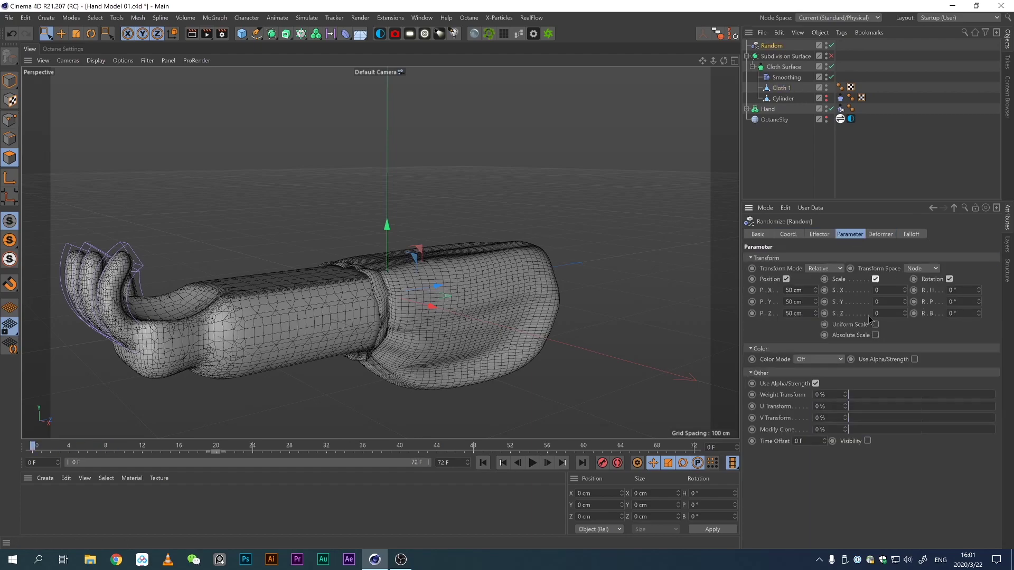
pyautogui.press('Delete')
# Step: Add a Displacer to Cloth 1 with a Turbulence noise shader, Z movement 0.1 cm, speed 0.15 %, high clip 100 % and contrast 0 %
pyautogui.click(345, 33)
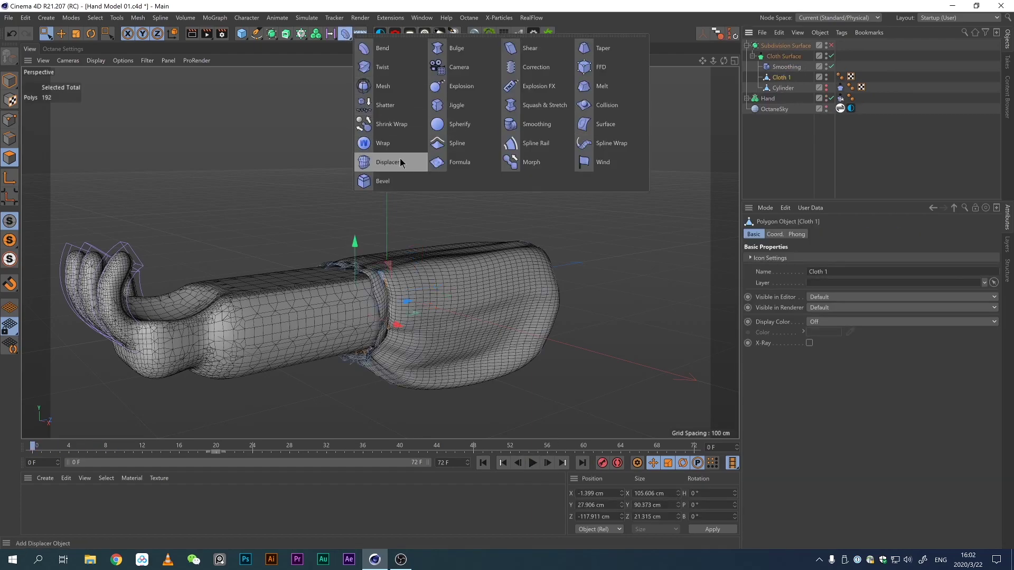
pyautogui.click(393, 164)
pyautogui.click(855, 523)
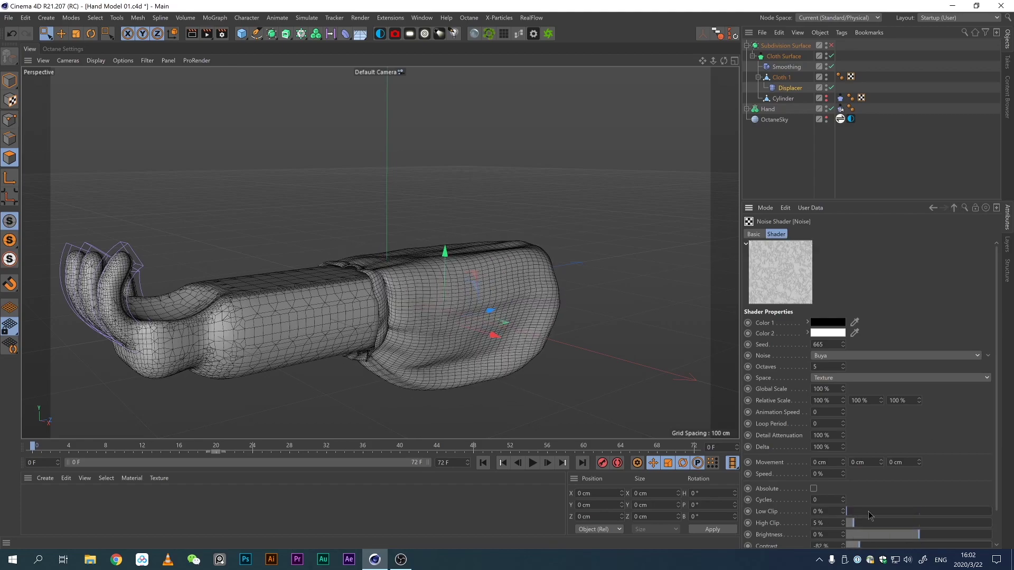
pyautogui.scroll(-2, 860, 548)
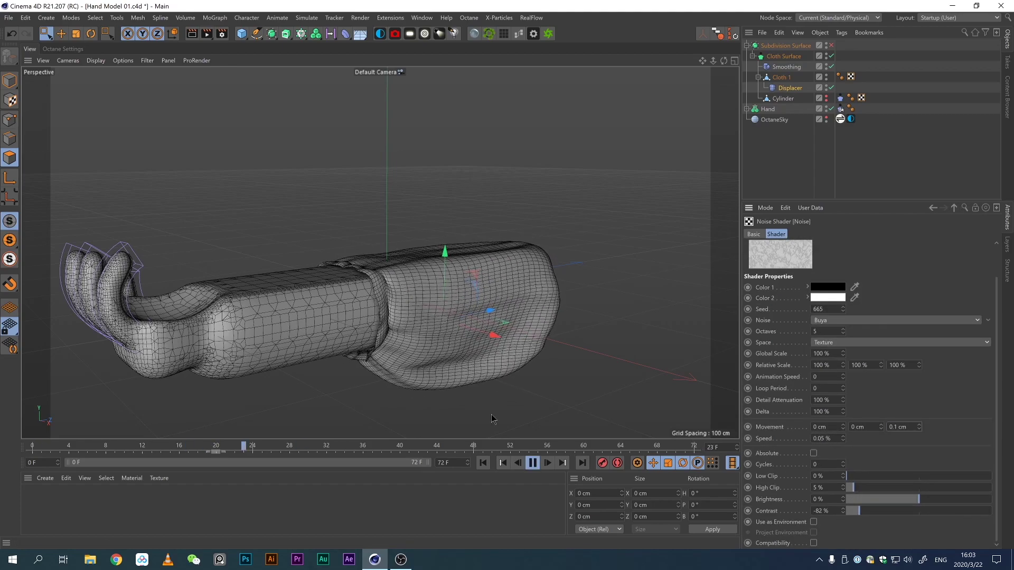
pyautogui.moveTo(881, 519); pyautogui.dragTo(876, 511)
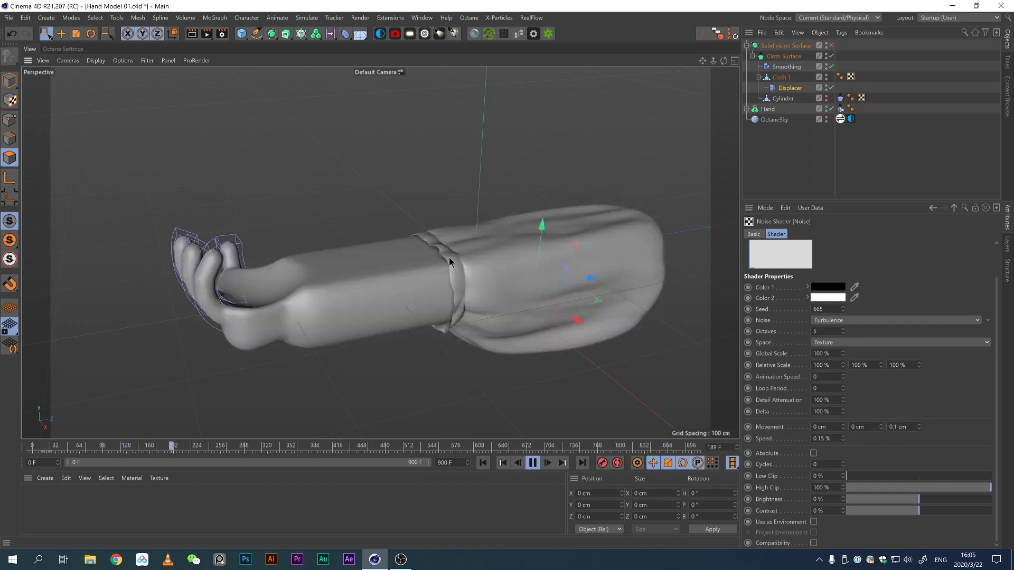
# Step: Set up Cloth 1 as a soft body with Moving Mesh collisions and add a Turbulence force to the scene
pyautogui.click(785, 79)
pyautogui.click(817, 234)
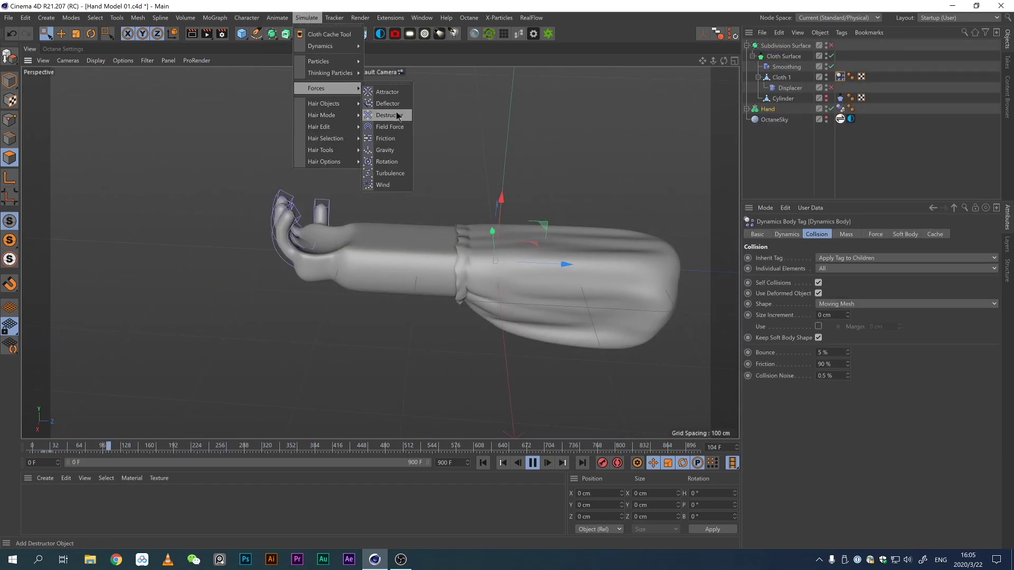
pyautogui.click(403, 163)
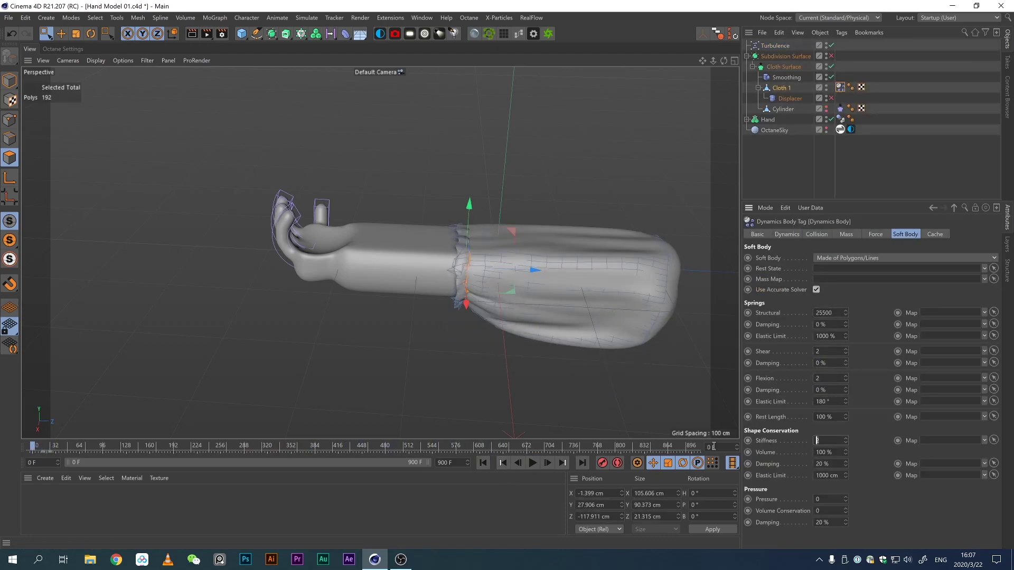
# Step: Set Cloth 1's soft body to structural 50000, shear 0, flexion 0, stiffness 2, and its collision to Static Mesh with 100 % friction
pyautogui.click(533, 463)
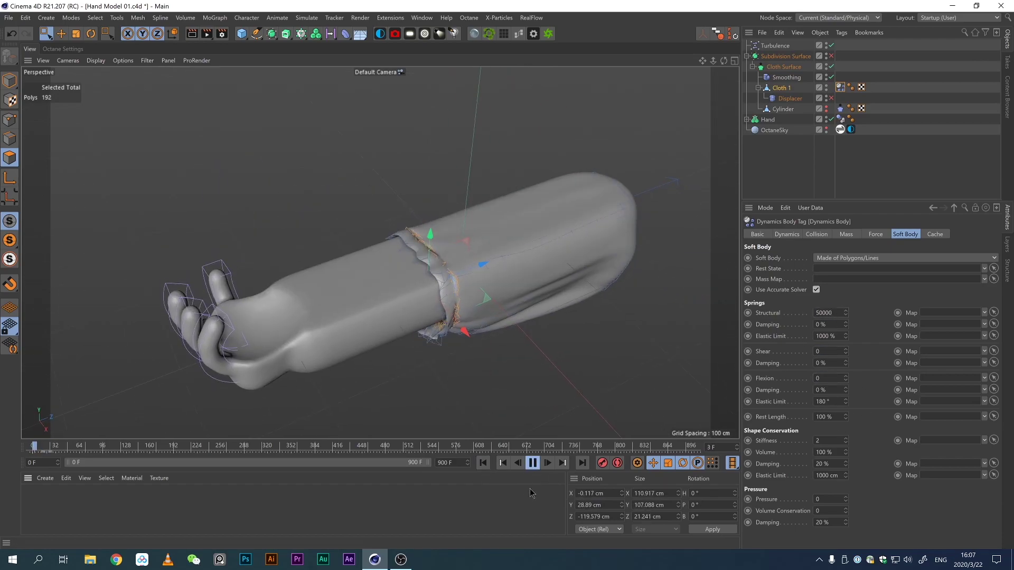
pyautogui.click(532, 463)
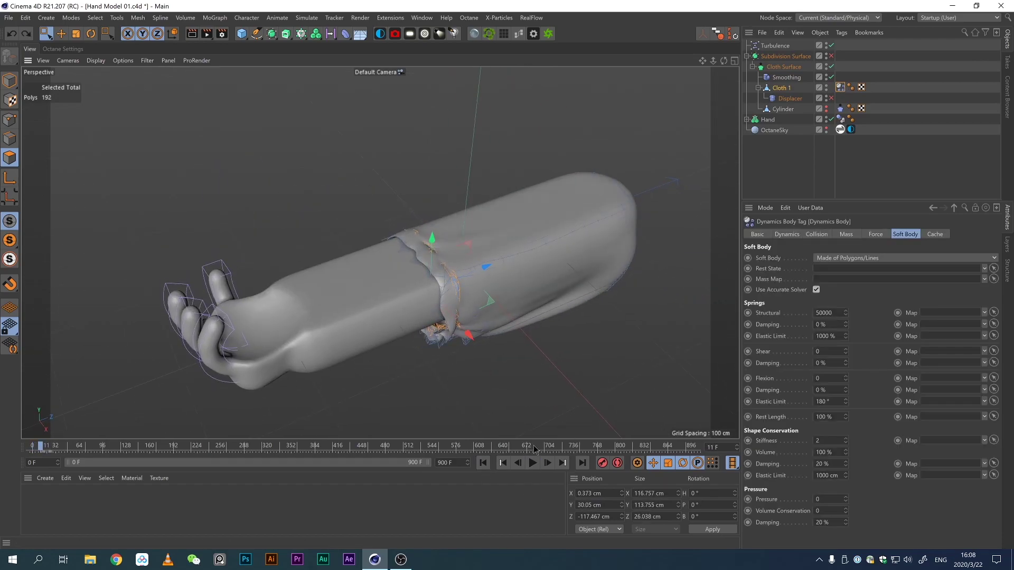
pyautogui.click(787, 234)
pyautogui.click(817, 234)
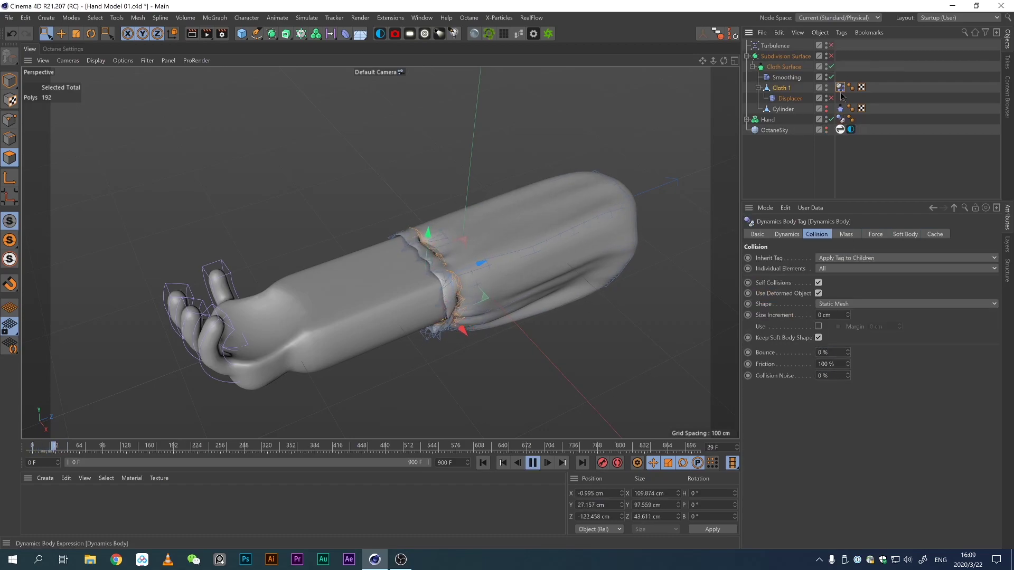
# Step: Enable the Turbulence force in Aerodynamics Wind mode with strength 6.77 cm and scale about 685 %
pyautogui.click(775, 46)
pyautogui.click(831, 45)
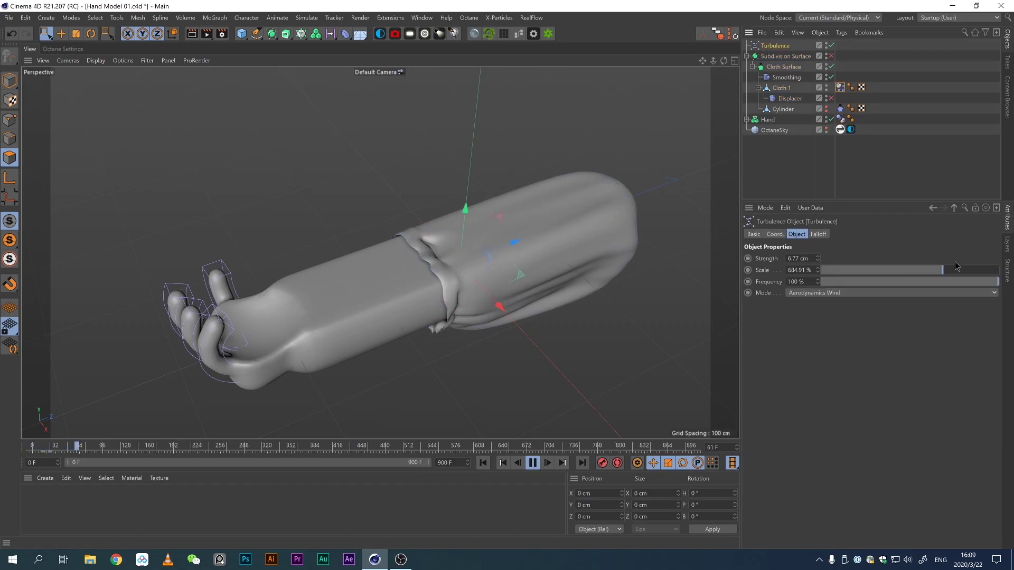
# Step: Set the Hand's collision to Static Mesh with 0 cm size increment, no custom margin, 0 % bounce and 100 % friction, and test it
pyautogui.click(840, 118)
pyautogui.click(817, 234)
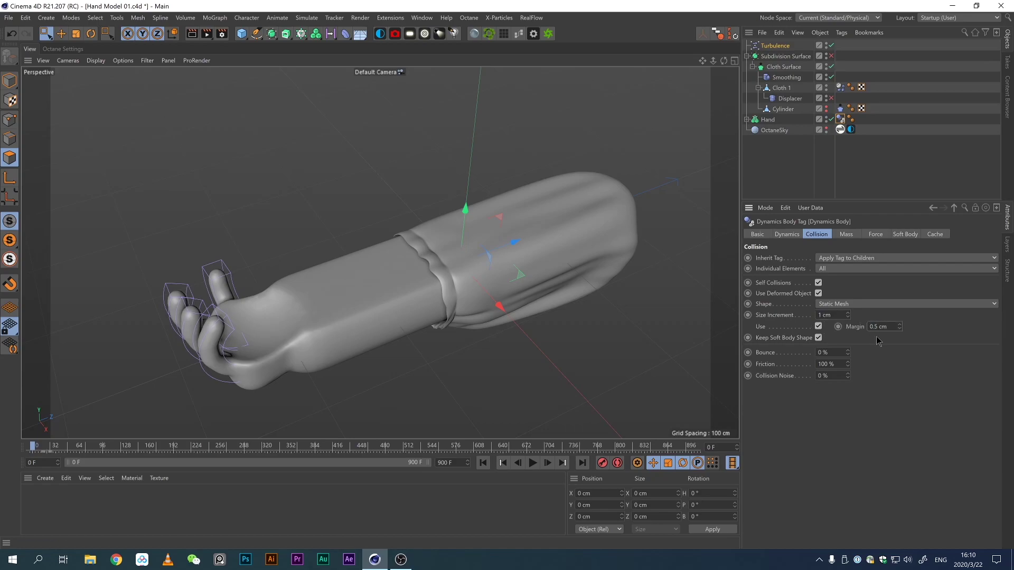
pyautogui.click(857, 419)
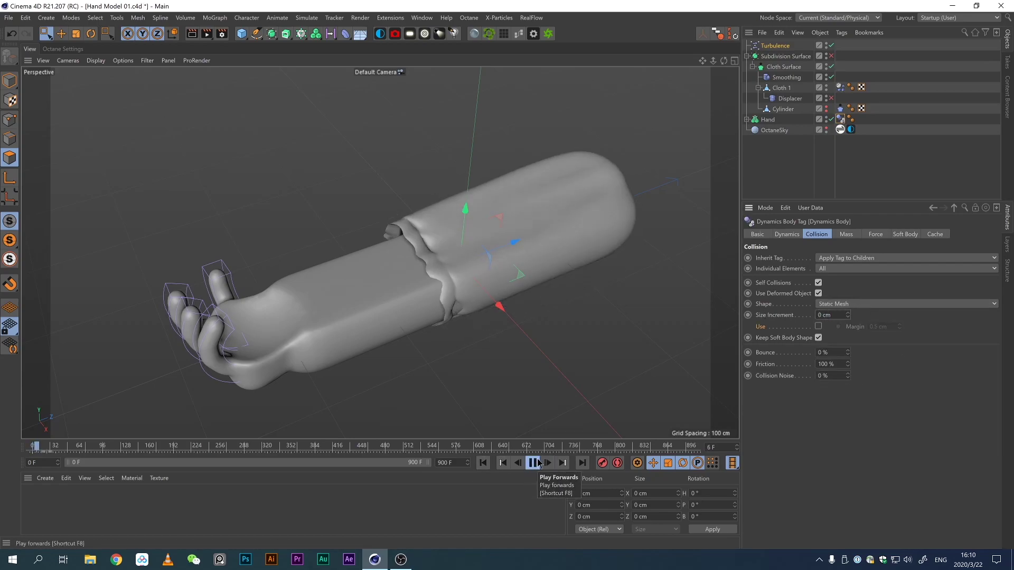
pyautogui.click(432, 287)
# Step: Inspect the sleeve simulation with the Subdivision Surface enabled, and switch the subdivision off
pyautogui.click(775, 45)
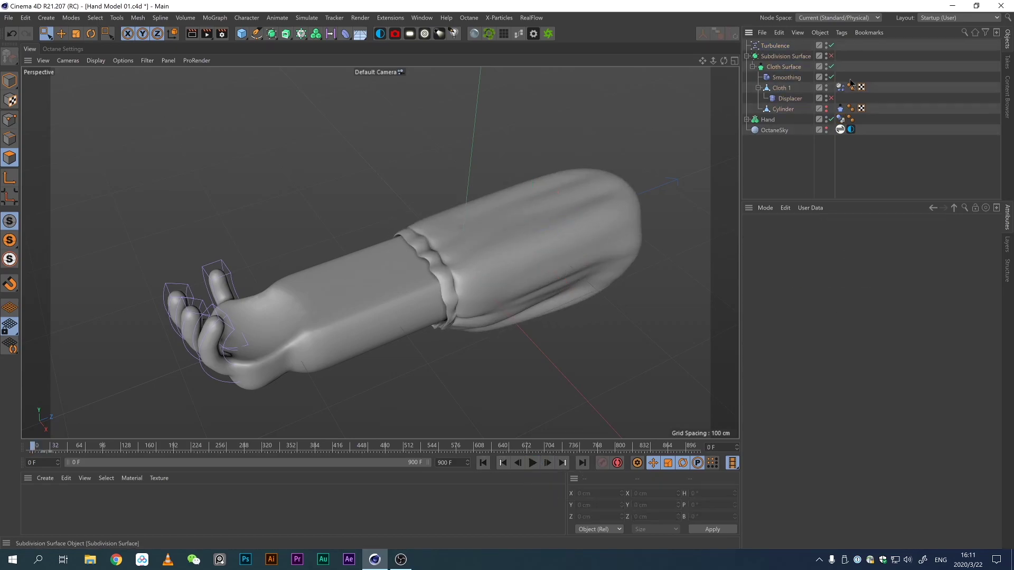
pyautogui.keyDown('alt'); pyautogui.moveTo(501, 264); pyautogui.dragTo(583, 226); pyautogui.keyUp('alt')
pyautogui.click(786, 56)
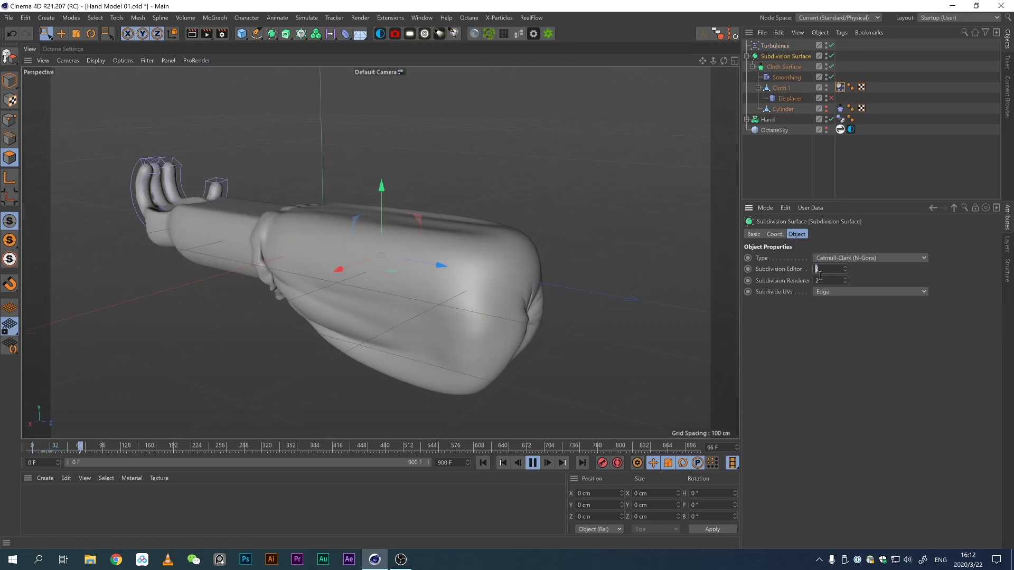
pyautogui.press('q')
pyautogui.keyDown('alt'); pyautogui.moveTo(713, 274); pyautogui.dragTo(581, 264); pyautogui.keyUp('alt')
pyautogui.hotkey('ctrl', 'b')
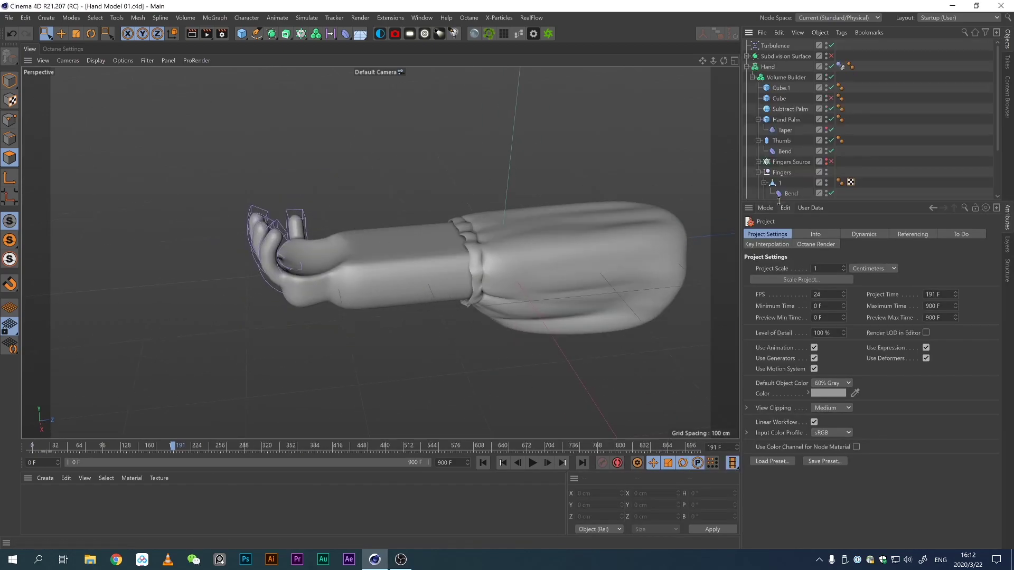
# Step: Delete the disabled Cube from the hand's Volume Builder
pyautogui.click(780, 88)
pyautogui.keyDown('alt'); pyautogui.moveTo(475, 253); pyautogui.dragTo(398, 247); pyautogui.keyUp('alt')
pyautogui.press('Delete')
# Step: Move the Subtract Palm sphere vertically above the palm by about 10 cm
pyautogui.click(274, 297)
pyautogui.keyDown('alt'); pyautogui.moveTo(274, 297); pyautogui.dragTo(340, 233); pyautogui.keyUp('alt')
pyautogui.click(343, 232)
pyautogui.scroll(3, 439, 236)
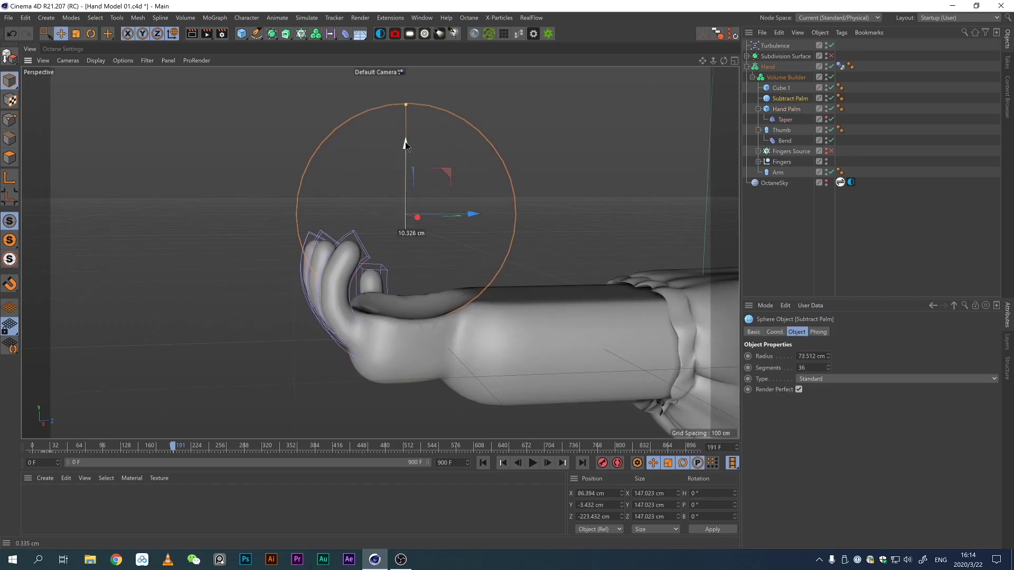
# Step: Add a Taper deformer to the Arm, rotate it to a 90° pitch and set its strength to 27 %
pyautogui.click(774, 332)
pyautogui.moveTo(865, 355); pyautogui.dragTo(869, 359)
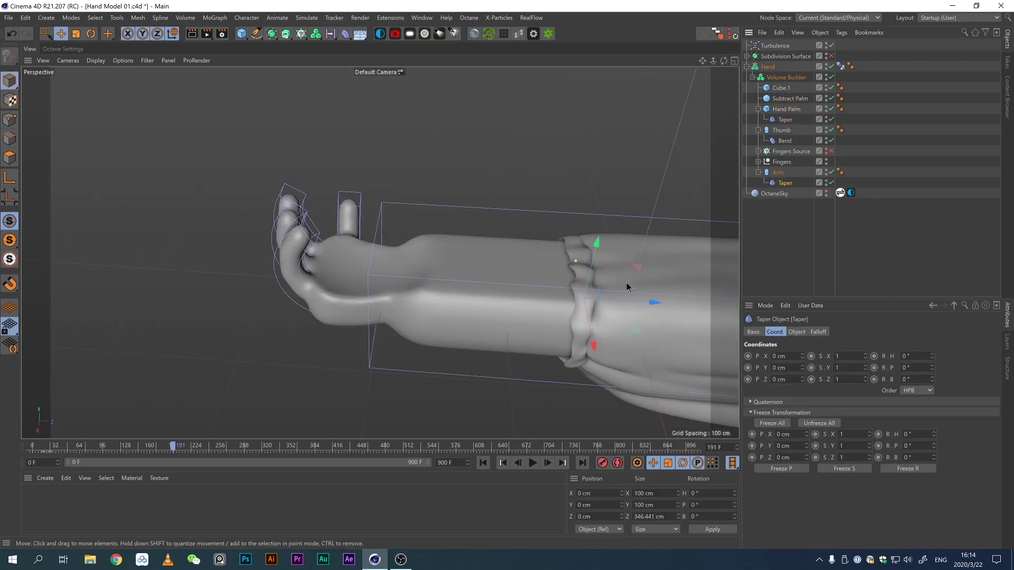
pyautogui.press('r')
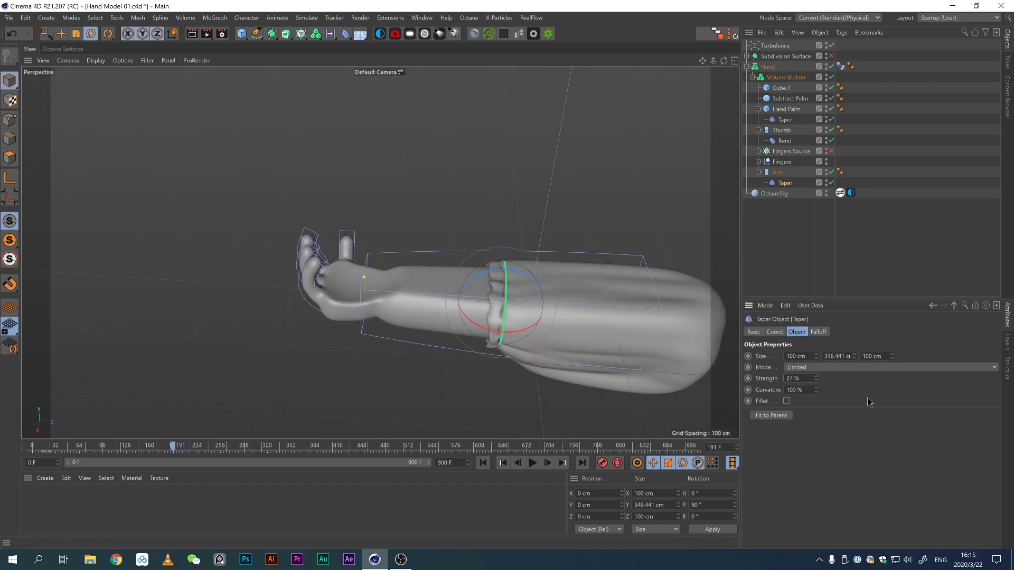
# Step: Enable Fillet on the arm's Taper deformer and set its strength to 14 %
pyautogui.click(786, 401)
pyautogui.press('e')
pyautogui.click(506, 305)
pyautogui.moveTo(506, 305)
pyautogui.mouseDown()
pyautogui.moveTo(498, 228)
pyautogui.moveTo(527, 270)
pyautogui.moveTo(491, 307)
pyautogui.mouseUp()
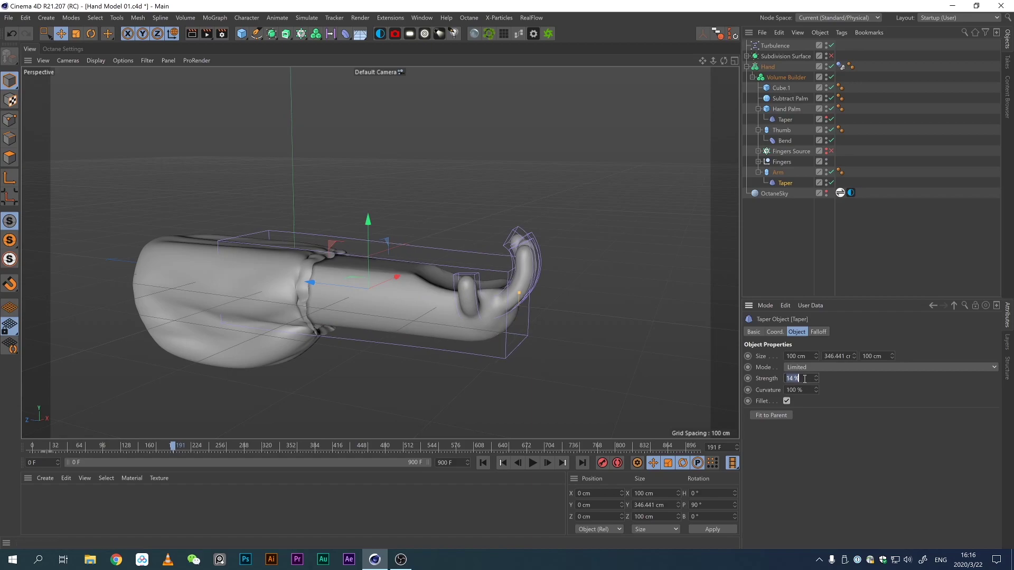
# Step: Play the animation to check the sleeve around the tapered arm
pyautogui.scroll(3, 322, 214)
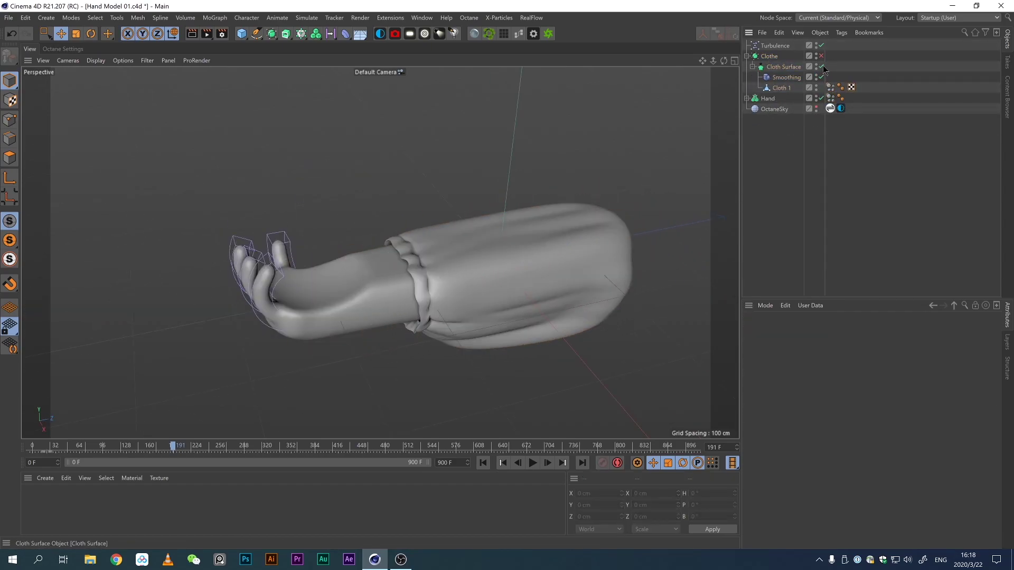
pyautogui.click(567, 227)
pyautogui.click(532, 463)
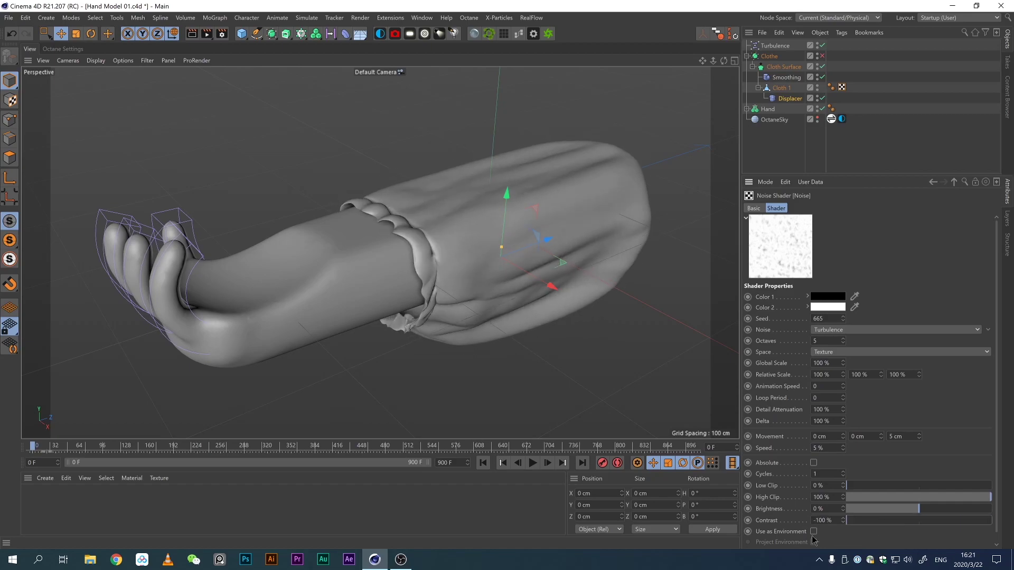
# Step: Play the animation and set the third Movement value of the Displacer's noise to 5 cm
pyautogui.click(533, 463)
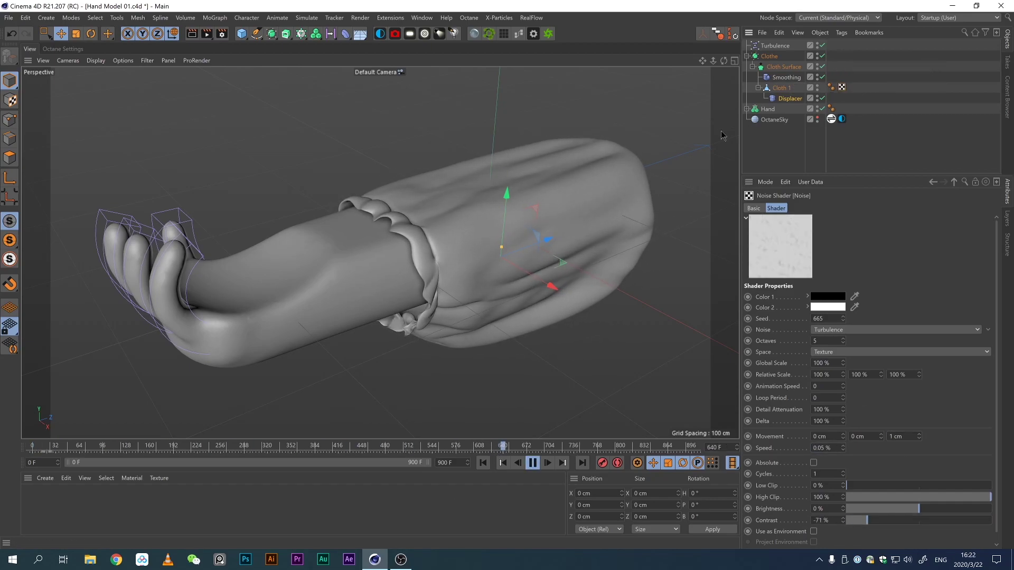
pyautogui.moveTo(919, 428); pyautogui.dragTo(919, 434)
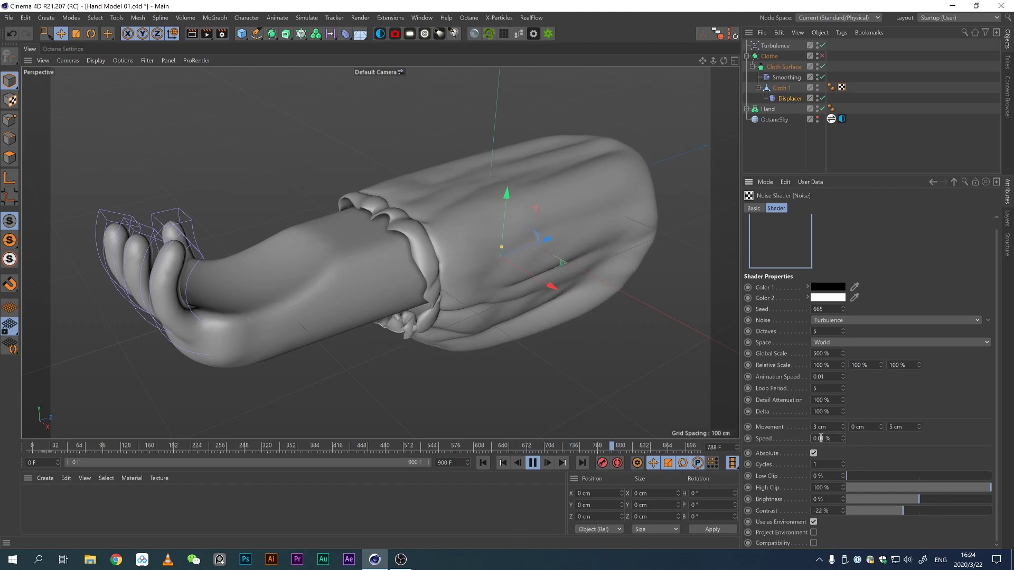
# Step: Set the Displacer noise's Loop Period to 20, try 20 Cycles and settle on 0 Cycles
pyautogui.doubleClick(828, 388)
pyautogui.write('10')
pyautogui.press('BackSpace')
pyautogui.press('BackSpace')
pyautogui.write('20')
pyautogui.press('Return')
pyautogui.doubleClick(827, 464)
pyautogui.write('20')
pyautogui.press('Return')
pyautogui.write('0')
pyautogui.press('Return')
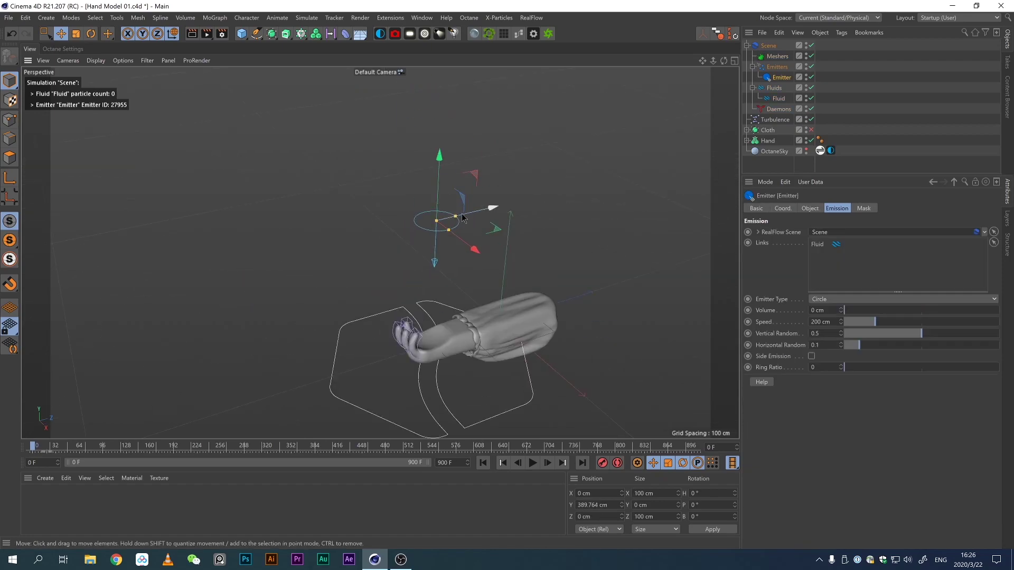
# Step: Add a k Volume daemon with a Cylinder Field around the hand and give the Hand a RealFlow Collider tag
pyautogui.click(531, 18)
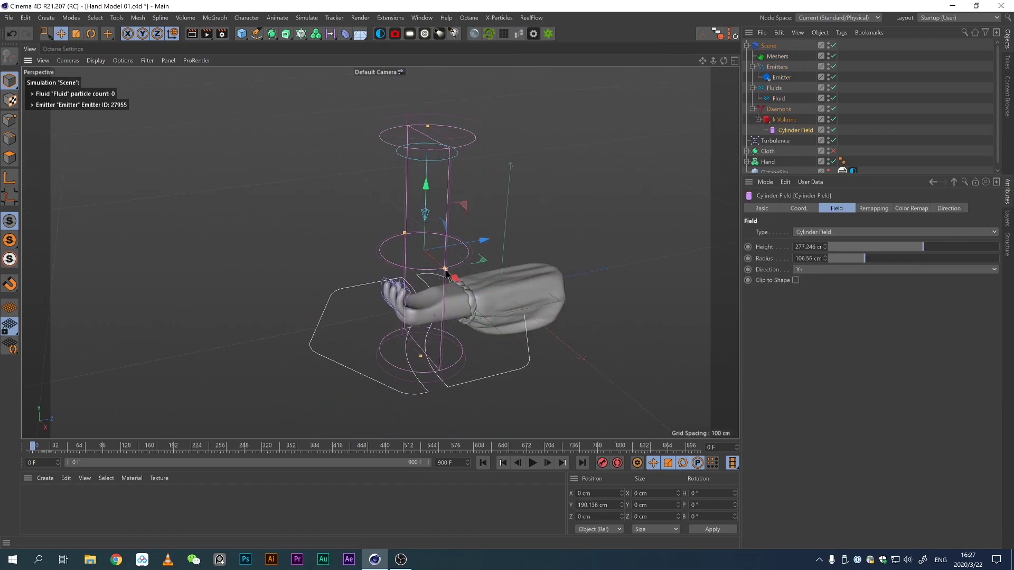
pyautogui.click(531, 18)
pyautogui.moveTo(549, 57)
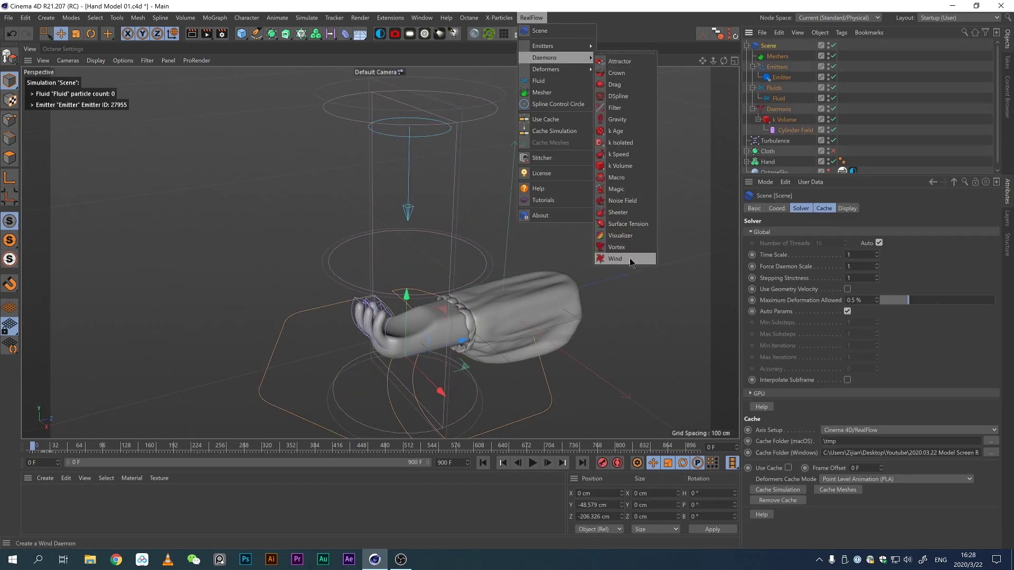
pyautogui.click(616, 73)
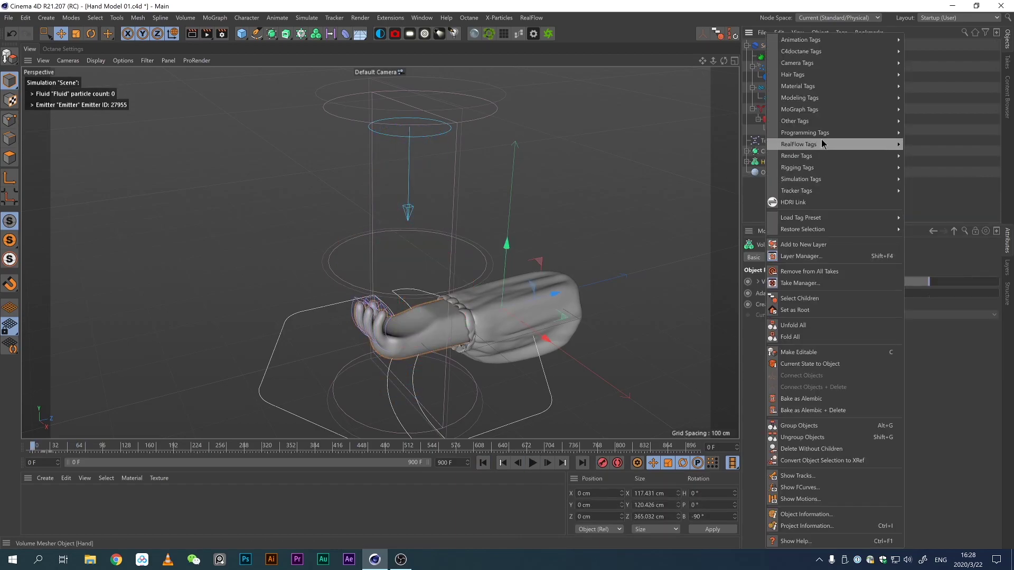
pyautogui.click(824, 141)
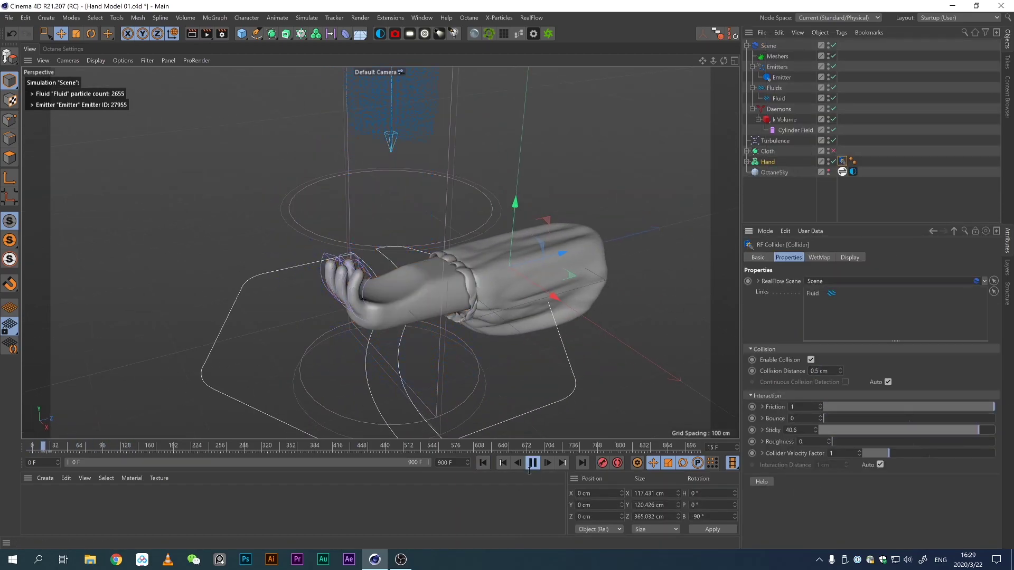
# Step: Set the Fluid's type to Liquid - PBD and play the simulation over the hand
pyautogui.click(779, 98)
pyautogui.click(808, 348)
pyautogui.click(816, 383)
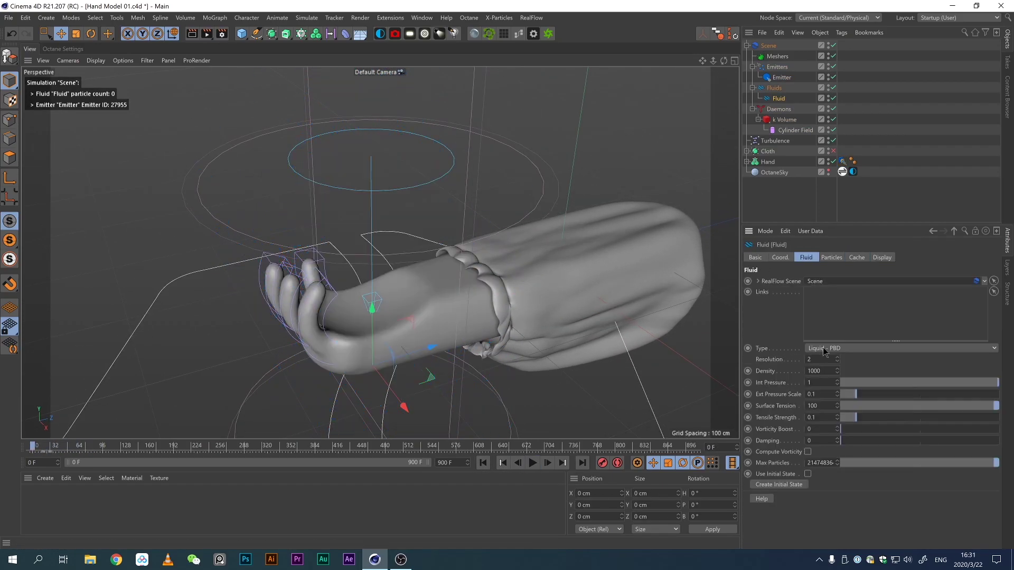
pyautogui.click(532, 463)
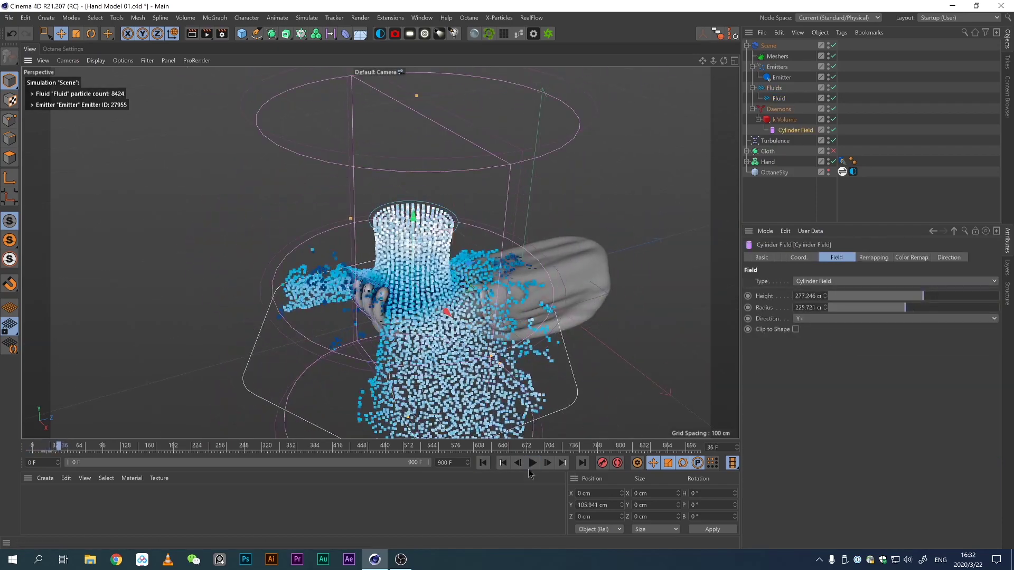
pyautogui.click(532, 463)
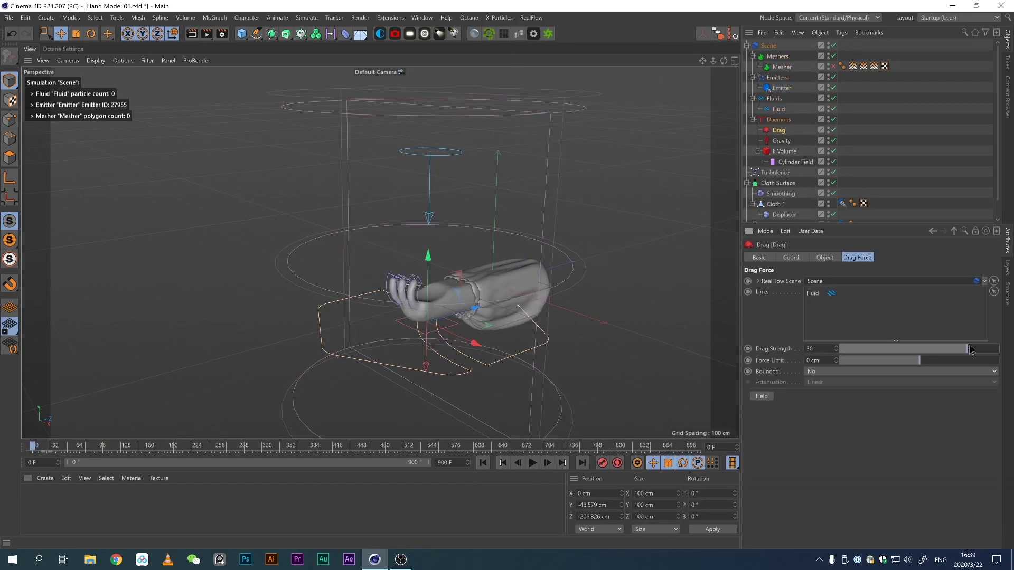
# Step: Open the settings of the RealFlow Collider tag on Cloth 1
pyautogui.click(427, 241)
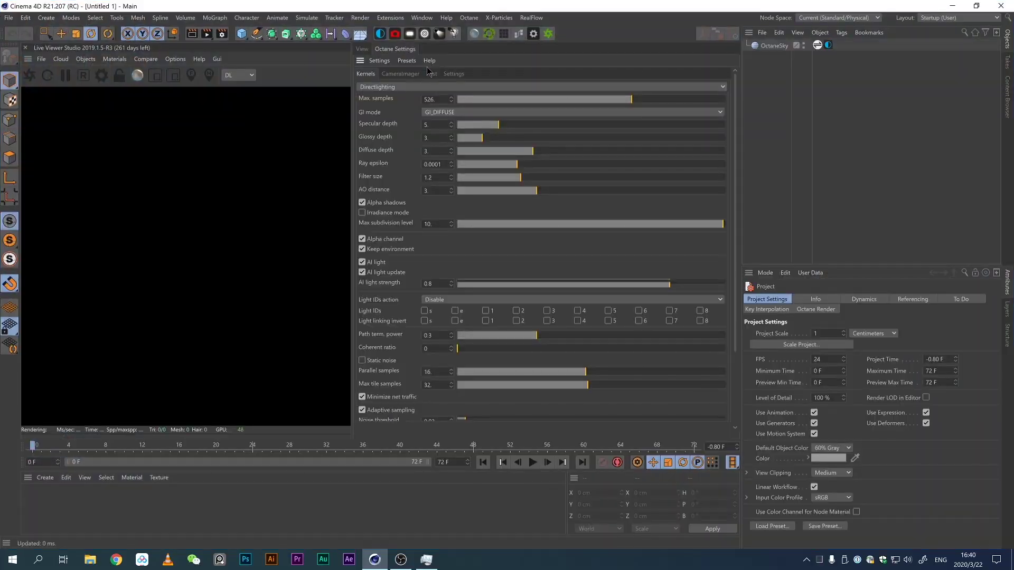
pyautogui.click(777, 67)
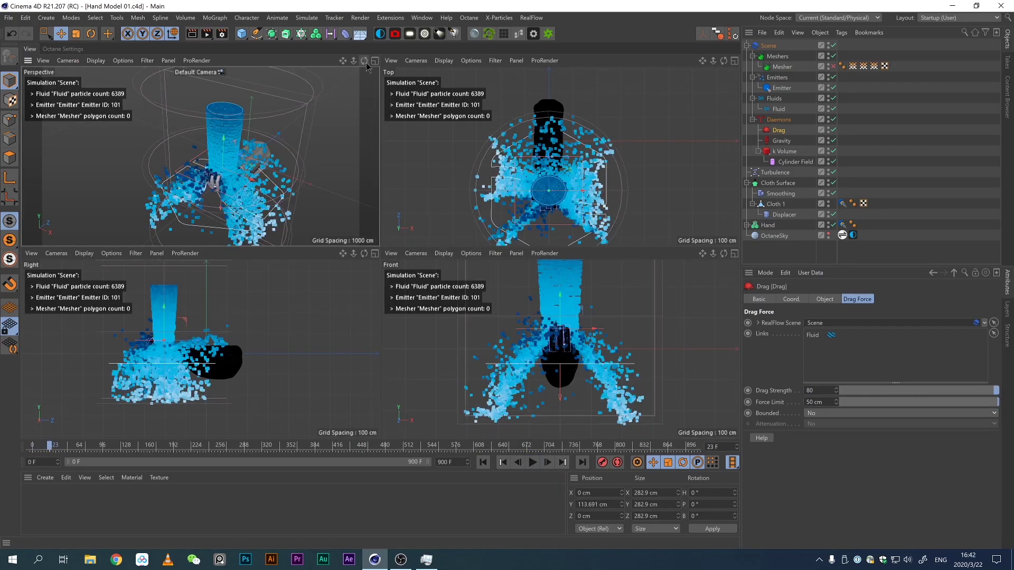
pyautogui.click(843, 203)
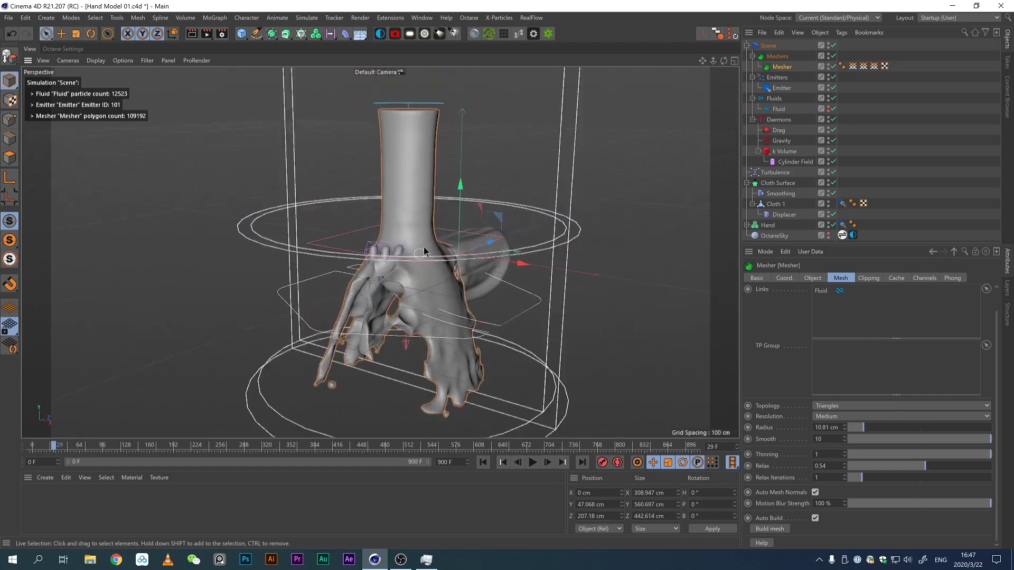
# Step: Add a Noise Field daemon to the RealFlow scene to disturb the fluid
pyautogui.click(779, 108)
pyautogui.click(532, 17)
pyautogui.moveTo(544, 58)
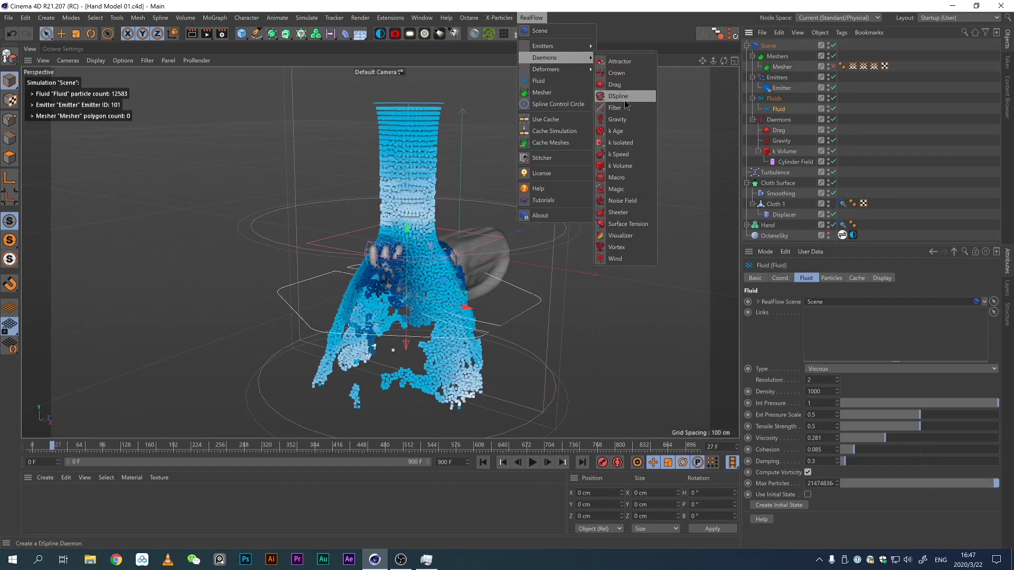
pyautogui.click(622, 201)
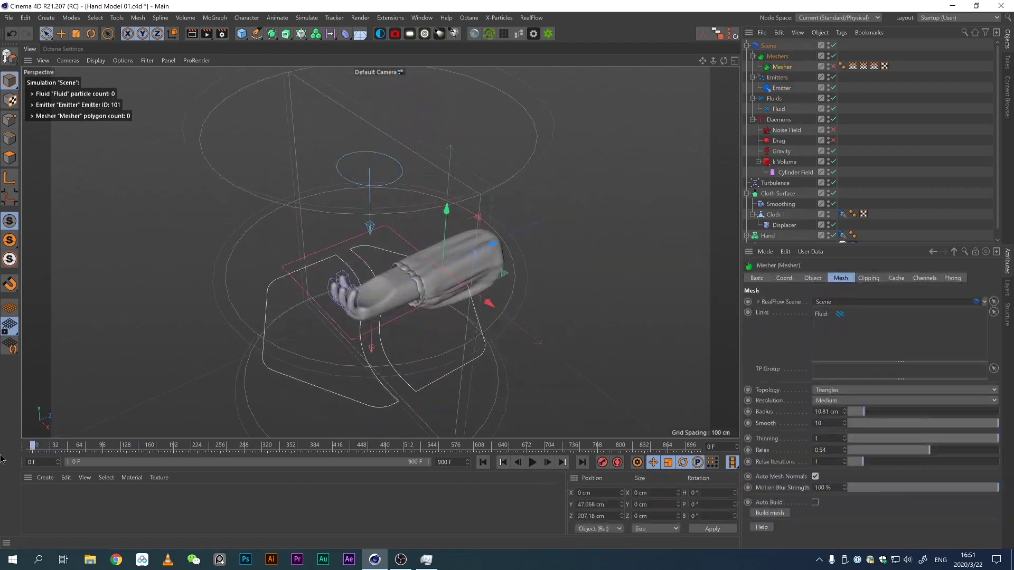
# Step: Play the fluid simulation and build the Mesher's mesh from the particles
pyautogui.click(545, 464)
pyautogui.click(533, 463)
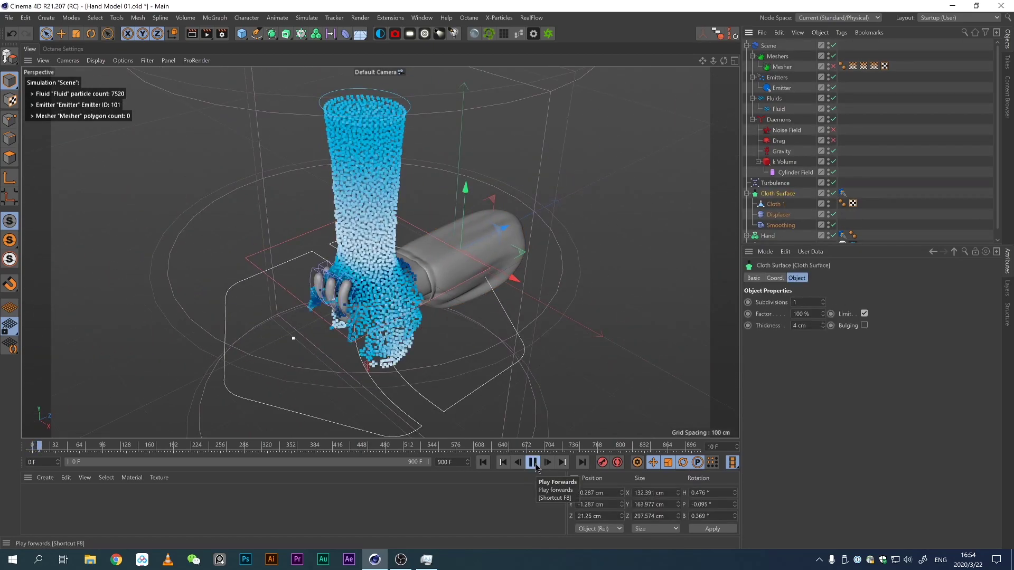
pyautogui.click(773, 515)
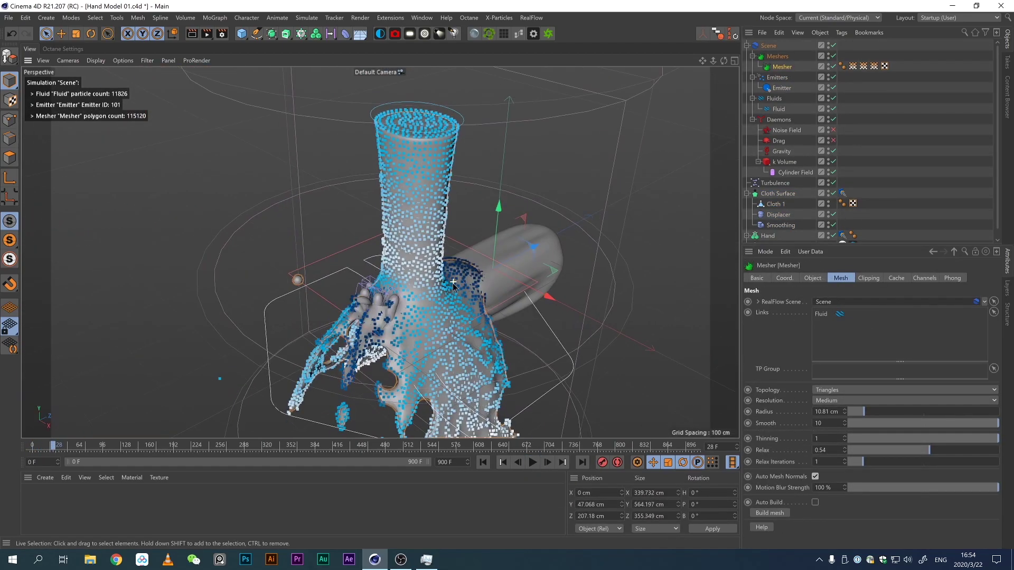
# Step: Set the Emitter's horizontal randomness to 1 and play the simulation
pyautogui.click(864, 417)
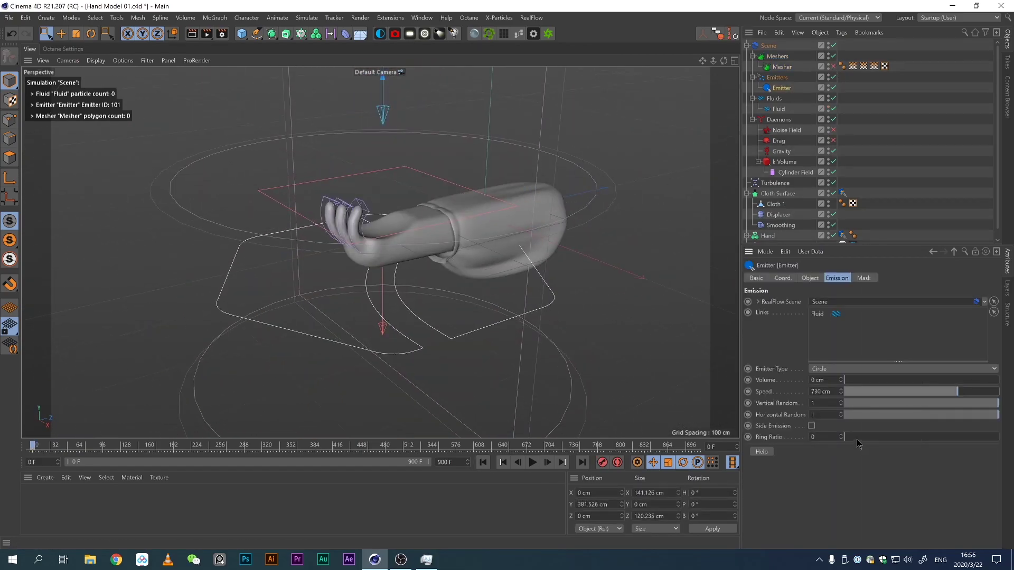
pyautogui.click(532, 463)
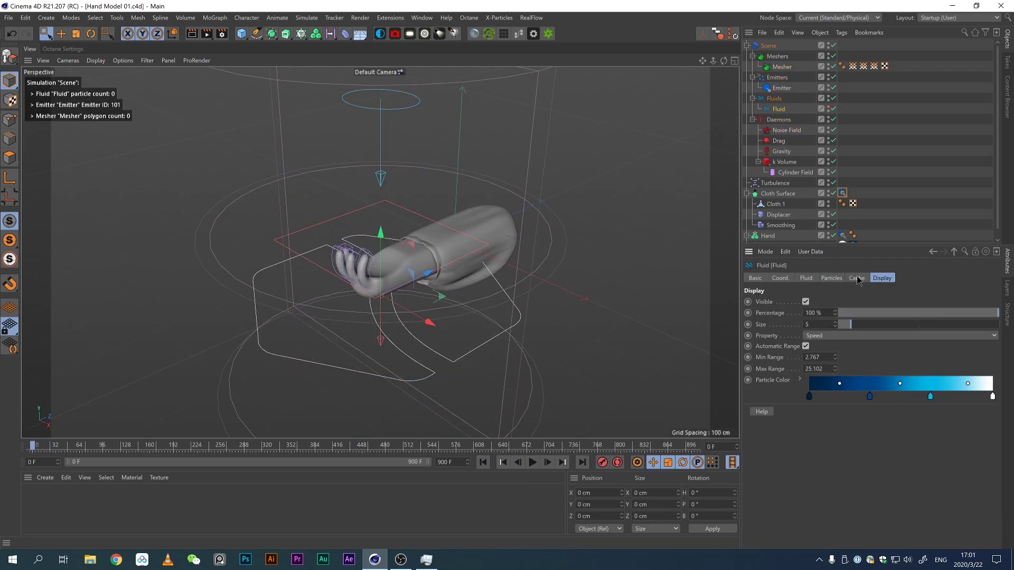
# Step: Set the Fluid's resolution to 80 and its density to 500, and replay the simulation from the first frame
pyautogui.click(832, 278)
pyautogui.click(807, 279)
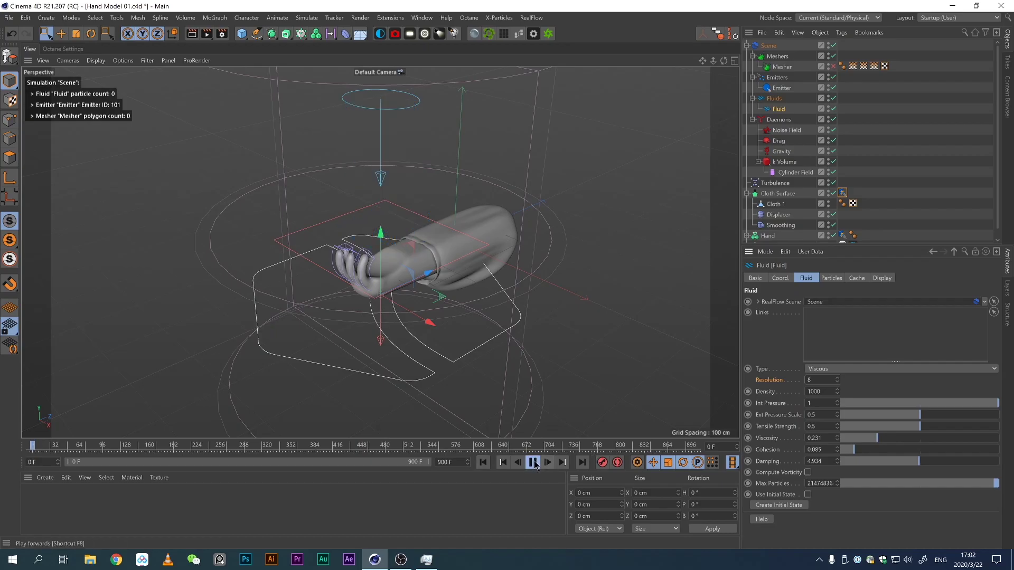
pyautogui.click(483, 463)
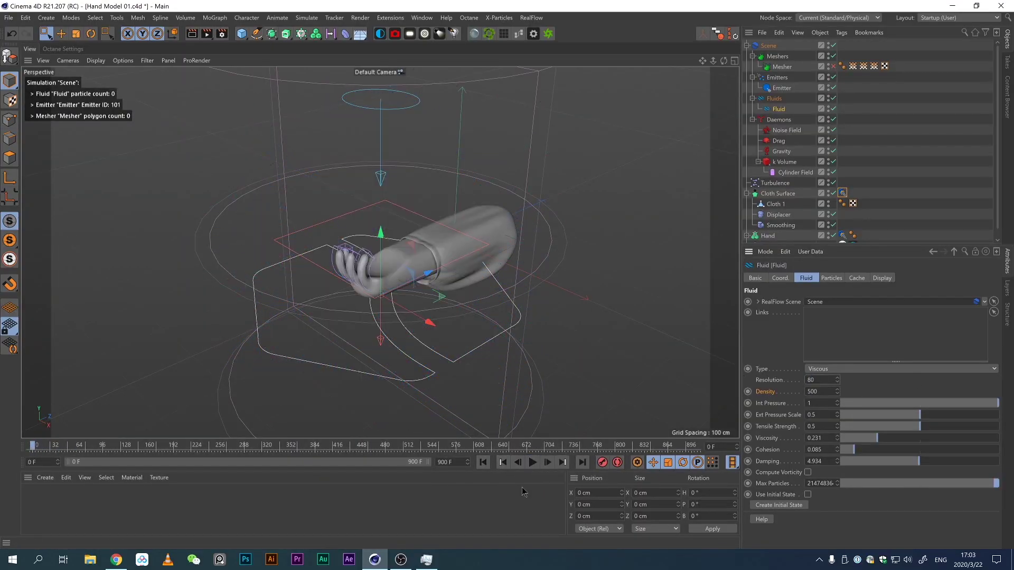
pyautogui.click(533, 463)
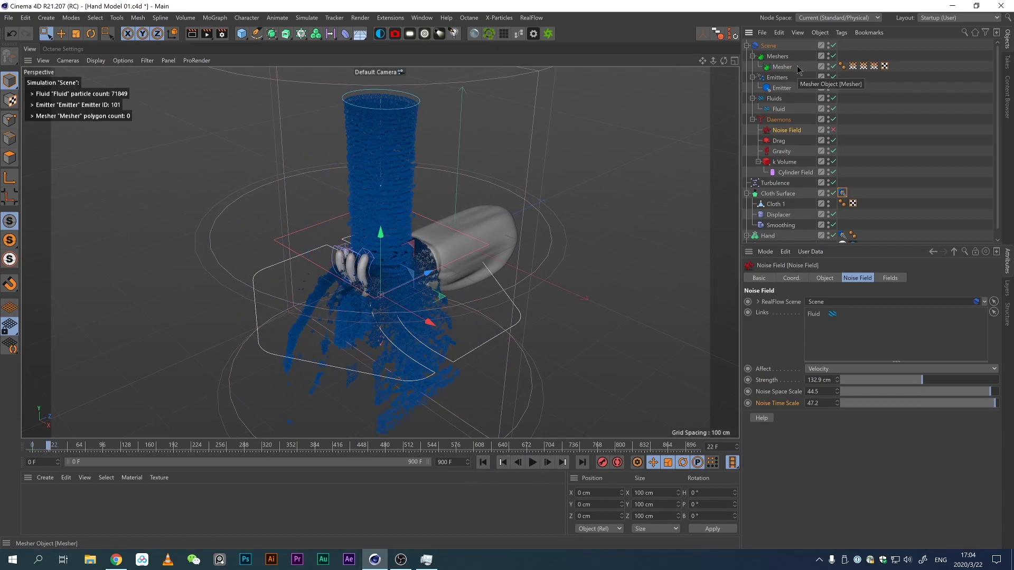
# Step: Enable the Mesher to preview the fluid mesh and open the Emitter's emission settings
pyautogui.click(833, 67)
pyautogui.click(782, 88)
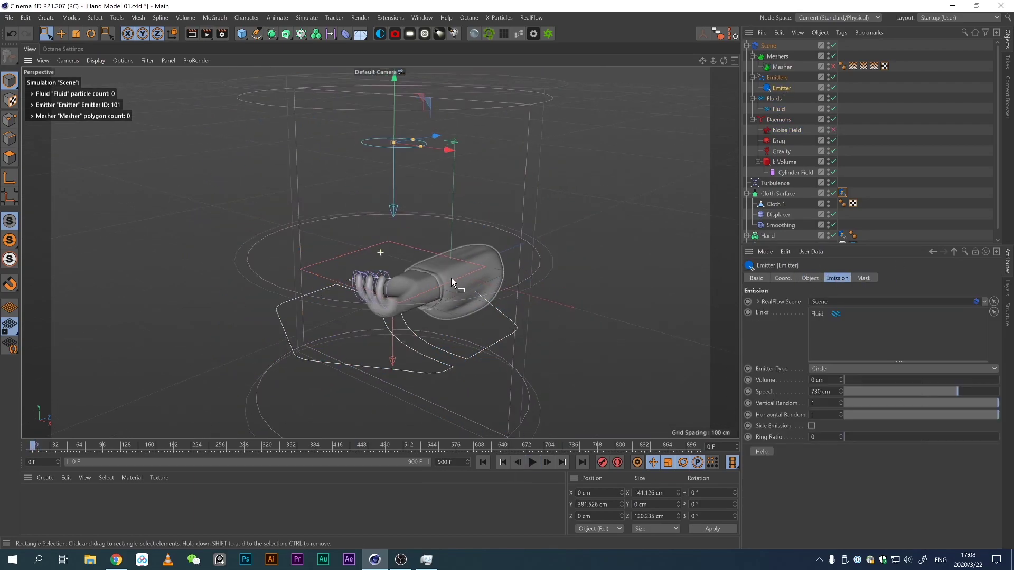
# Step: Try to steer the fluid with a DSpline daemon carrying five Spline Control Circles along a vertical spline, and play the simulation
pyautogui.click(531, 18)
pyautogui.moveTo(545, 57)
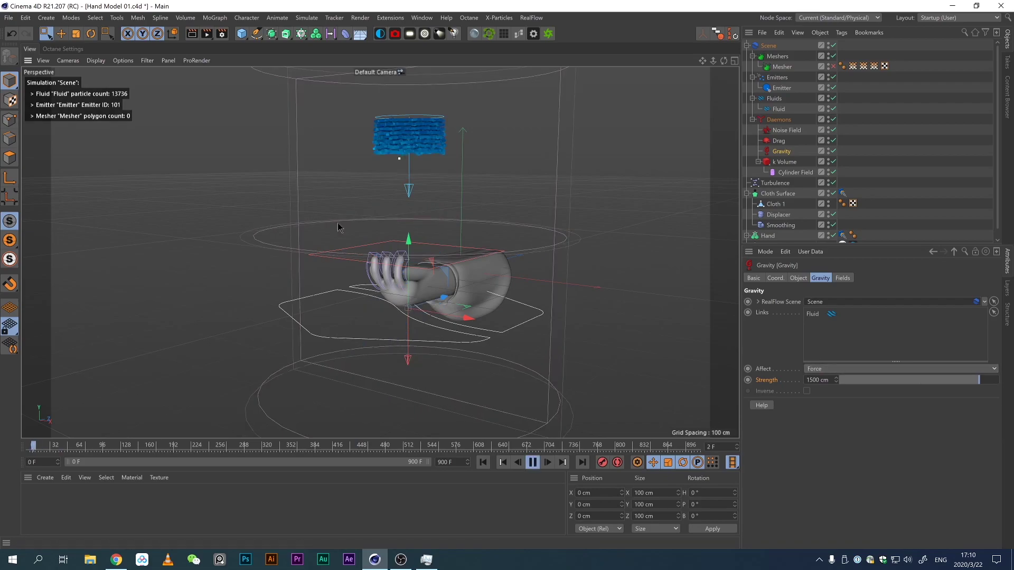
pyautogui.click(532, 17)
pyautogui.moveTo(545, 57)
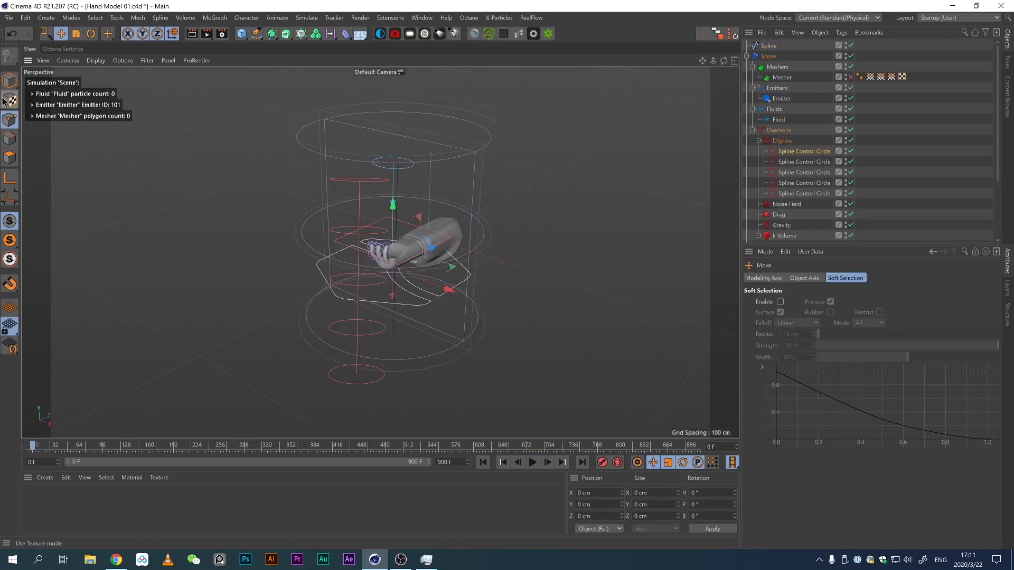
pyautogui.click(373, 288)
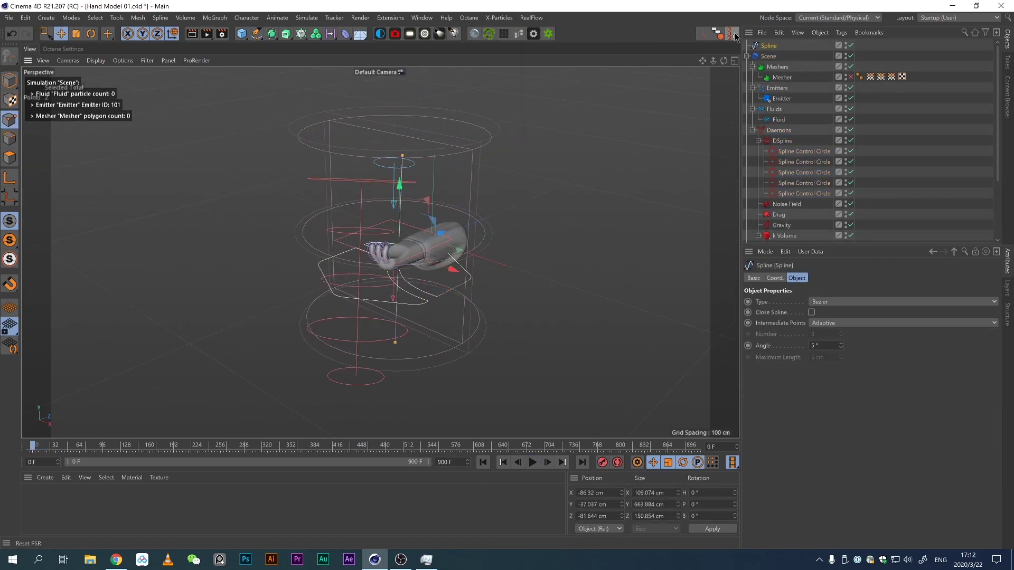
pyautogui.click(532, 463)
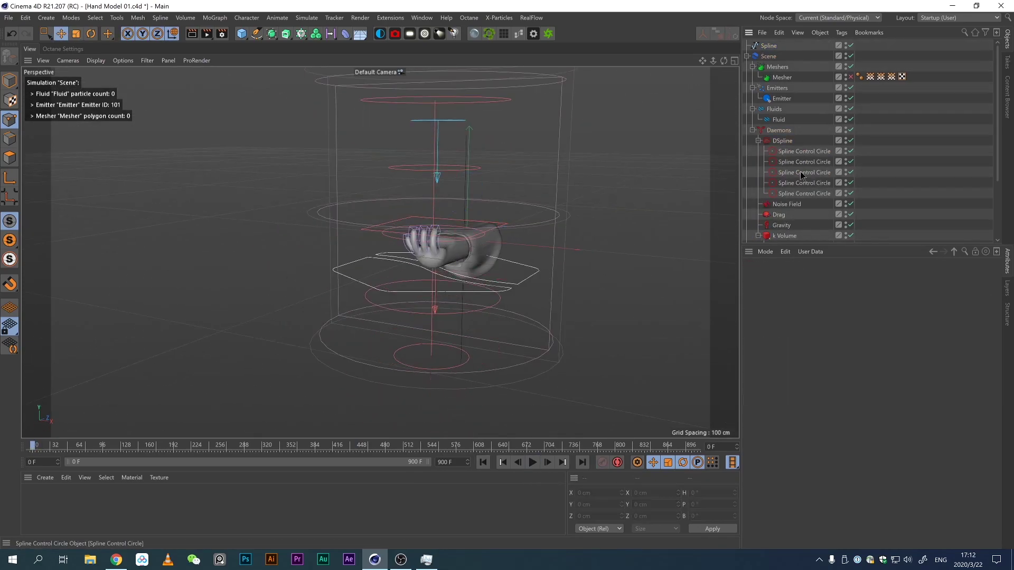
# Step: Disable the last Spline Control Circle and reduce the fourth circle's radius to 37.05 cm
pyautogui.click(374, 317)
pyautogui.click(851, 194)
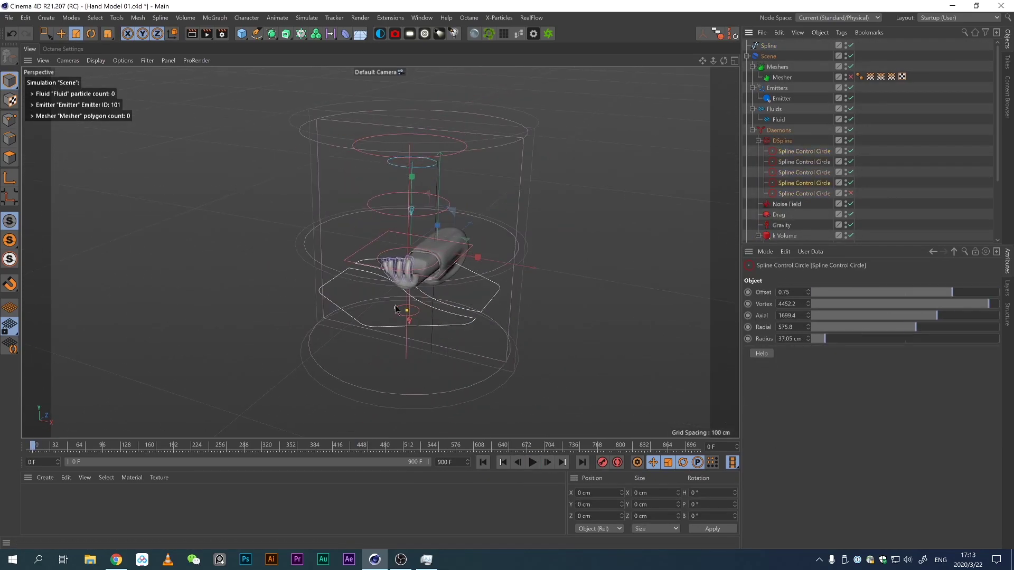
pyautogui.click(374, 340)
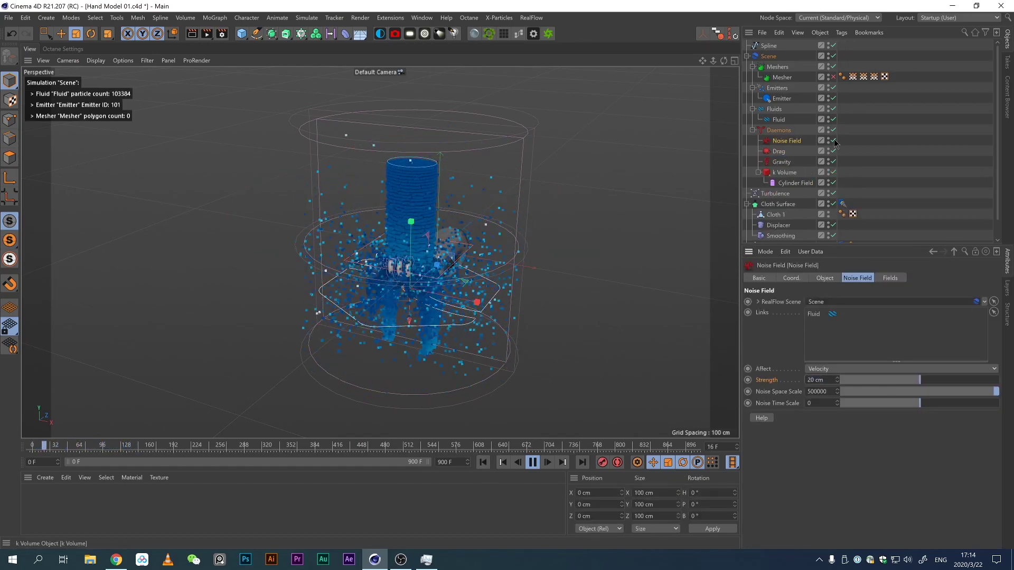
# Step: Disable the Noise Field and open the RealFlow Collider settings of the Cloth Surface and Hand together
pyautogui.click(834, 141)
pyautogui.scroll(-2, 840, 184)
pyautogui.click(842, 228)
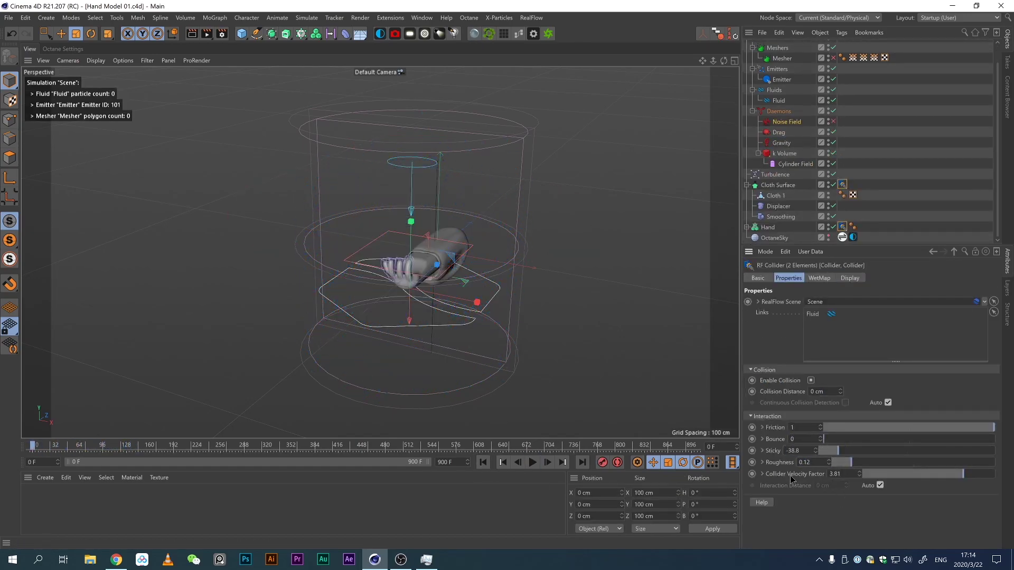
# Step: Change the Fluid to Granular with resolution 250 and density 10500, and set the Noise Field's strength to 10 cm
pyautogui.click(779, 101)
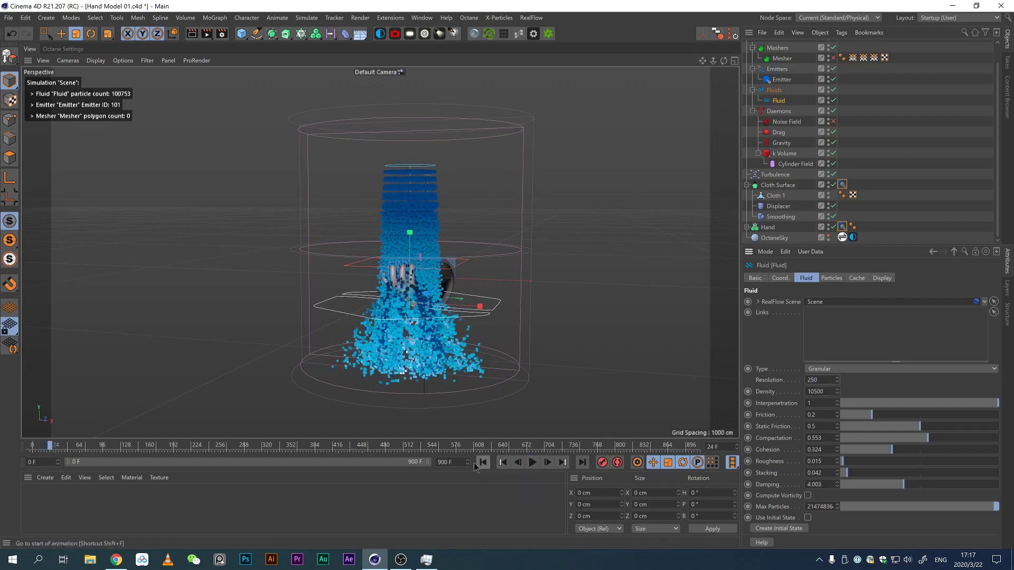
pyautogui.click(787, 121)
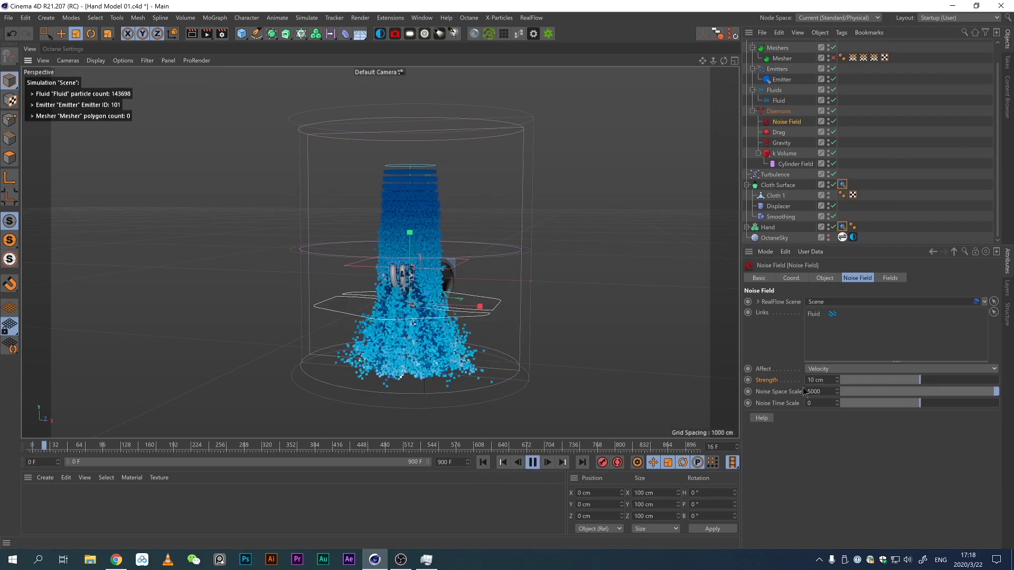
pyautogui.click(778, 100)
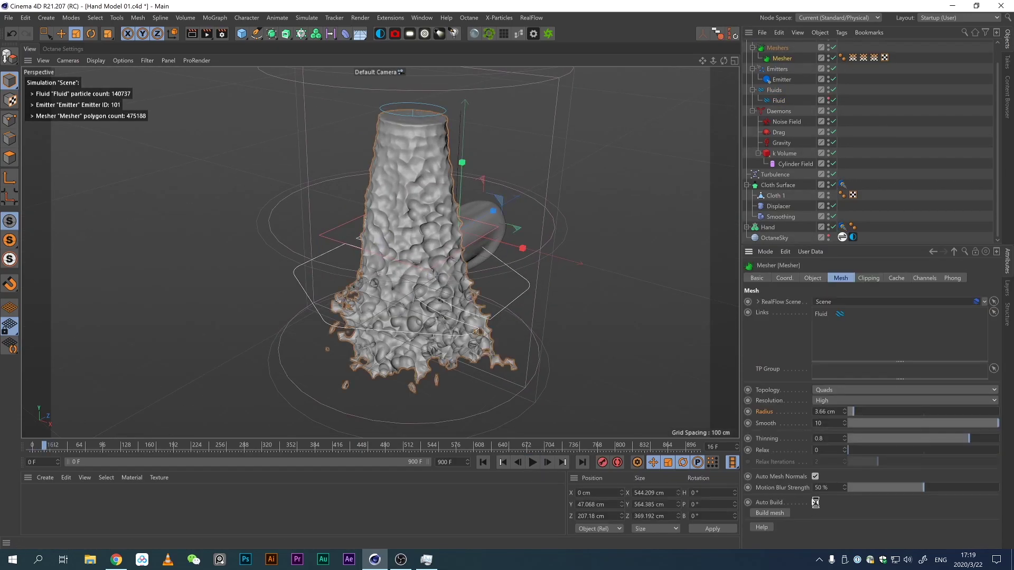
# Step: Set the Mesher's thinning to 0.3 and replay the simulation to check the fluid mesh
pyautogui.scroll(5, 377, 231)
pyautogui.doubleClick(824, 439)
pyautogui.write('0')
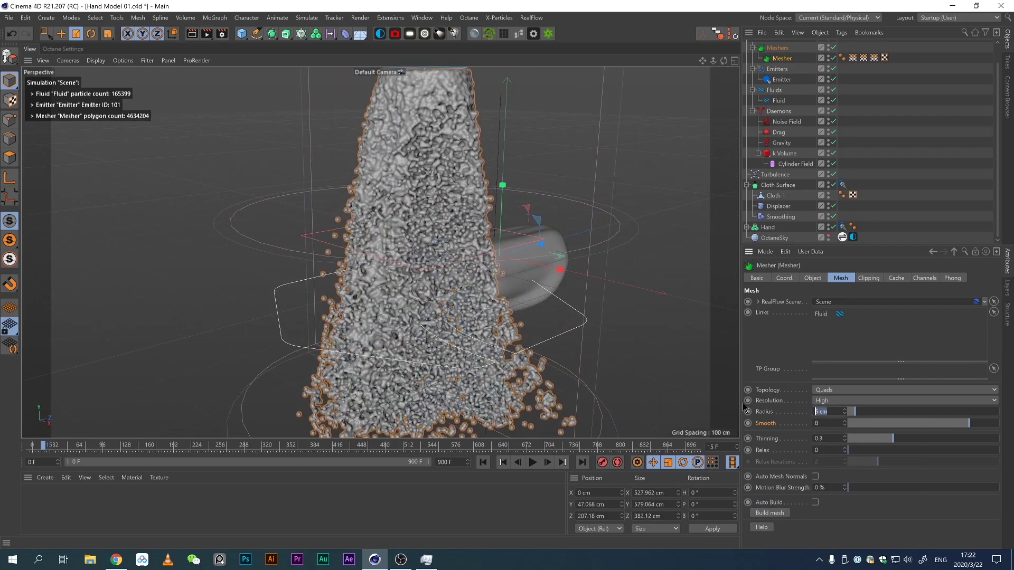
pyautogui.click(534, 463)
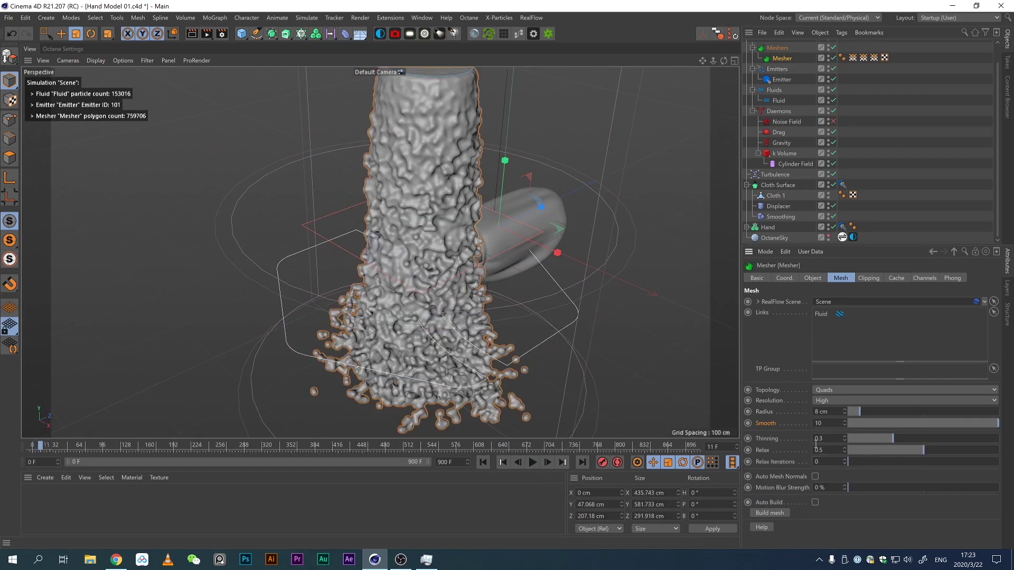
# Step: Change the Fluid to Liquid - PBD with resolution 1000, and set the Mesher to Medium resolution with a 10 cm radius
pyautogui.click(779, 100)
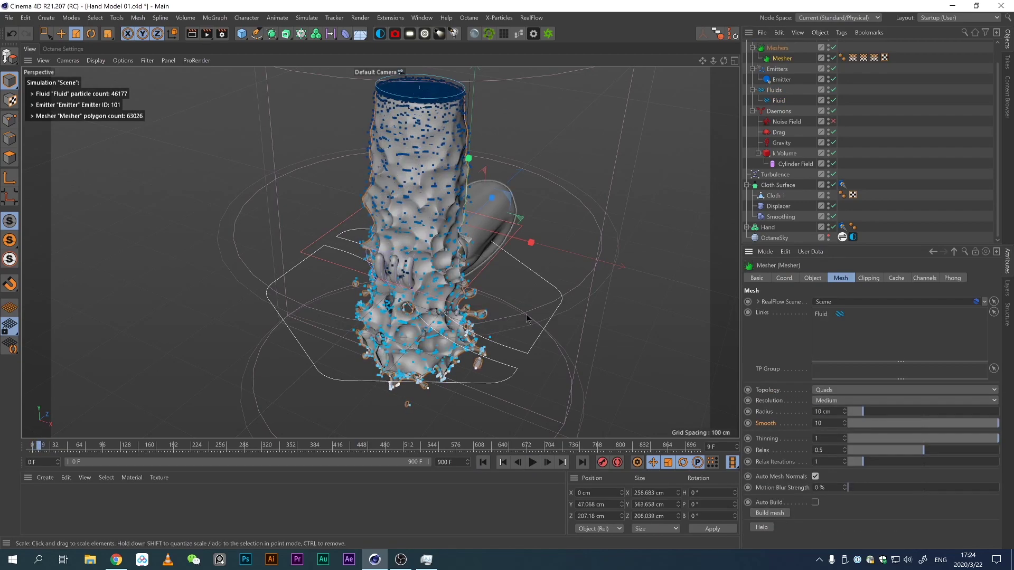
pyautogui.click(782, 80)
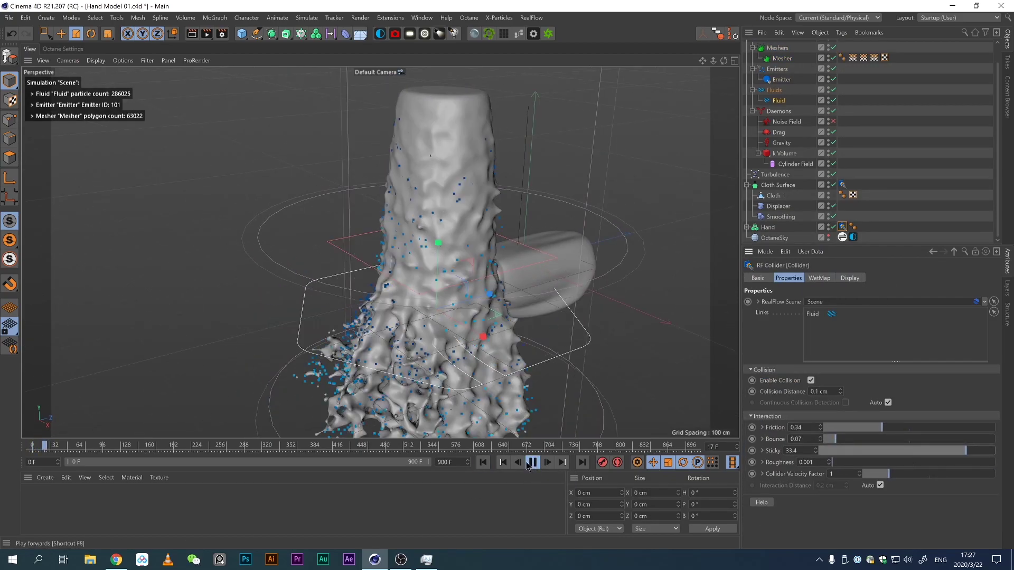
# Step: Open the Octane Live Viewer and create a specular material with roughness 0.005 for the fluid mesh
pyautogui.click(548, 33)
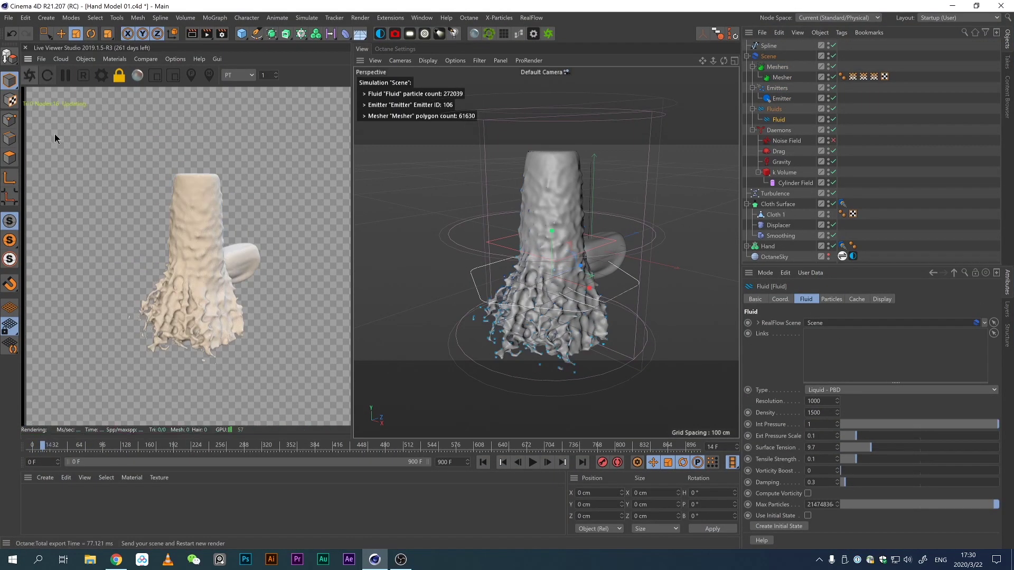
pyautogui.rightClick(182, 206)
pyautogui.moveTo(264, 209)
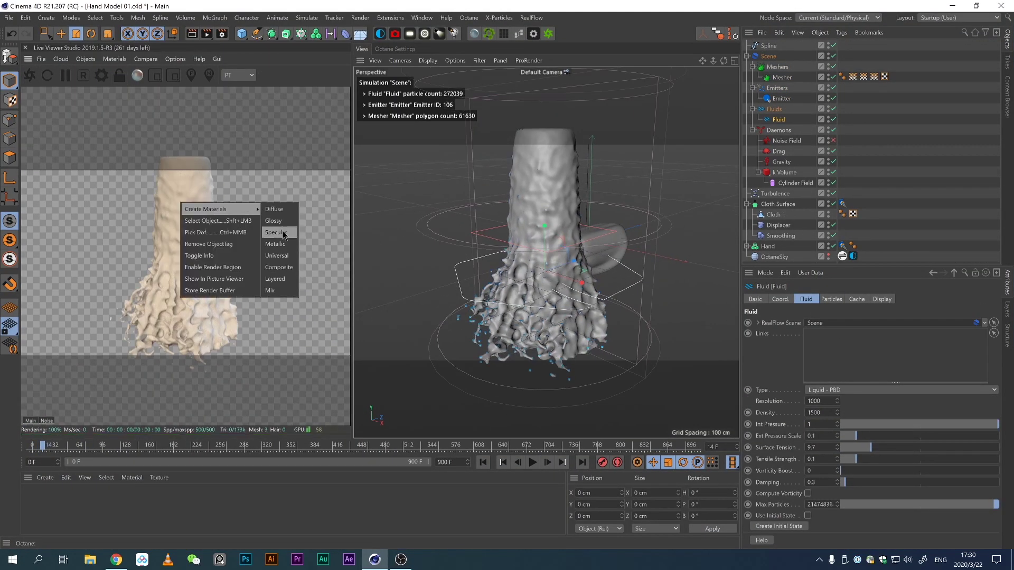
pyautogui.click(276, 233)
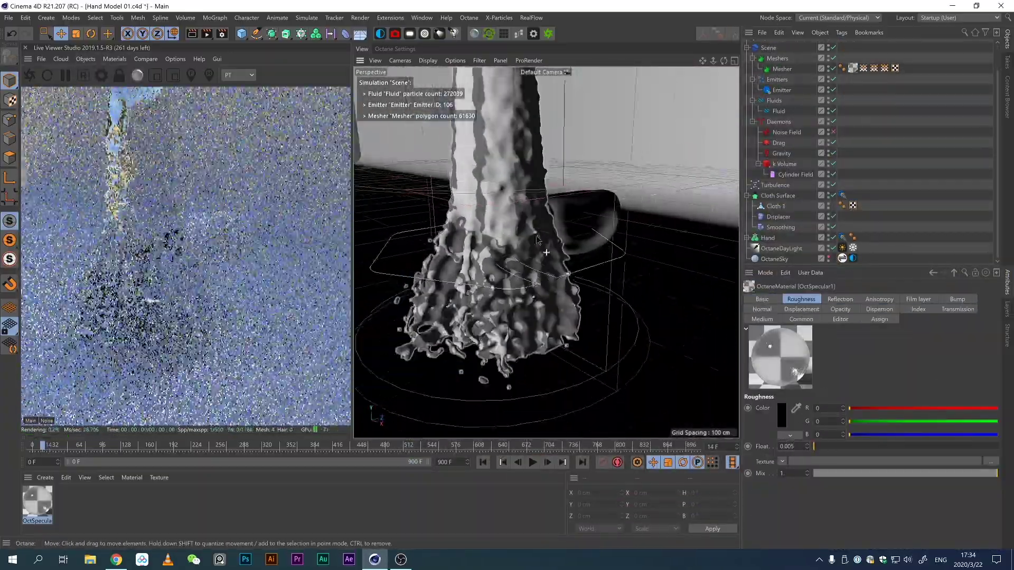
# Step: Create a peach glossy material for the Hand and bend the ground Plane by 90°
pyautogui.rightClick(191, 235)
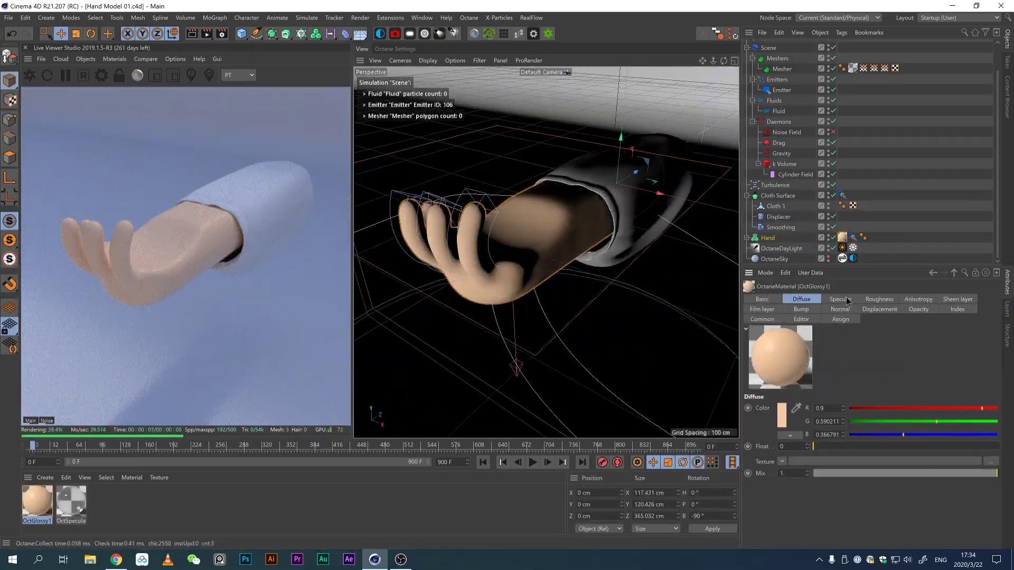
pyautogui.click(791, 475)
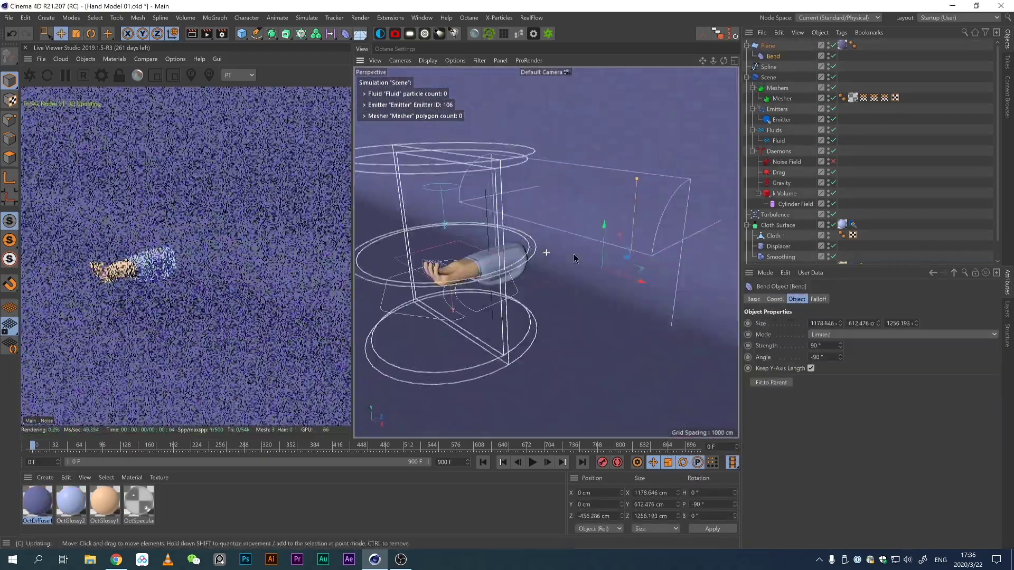
pyautogui.click(845, 335)
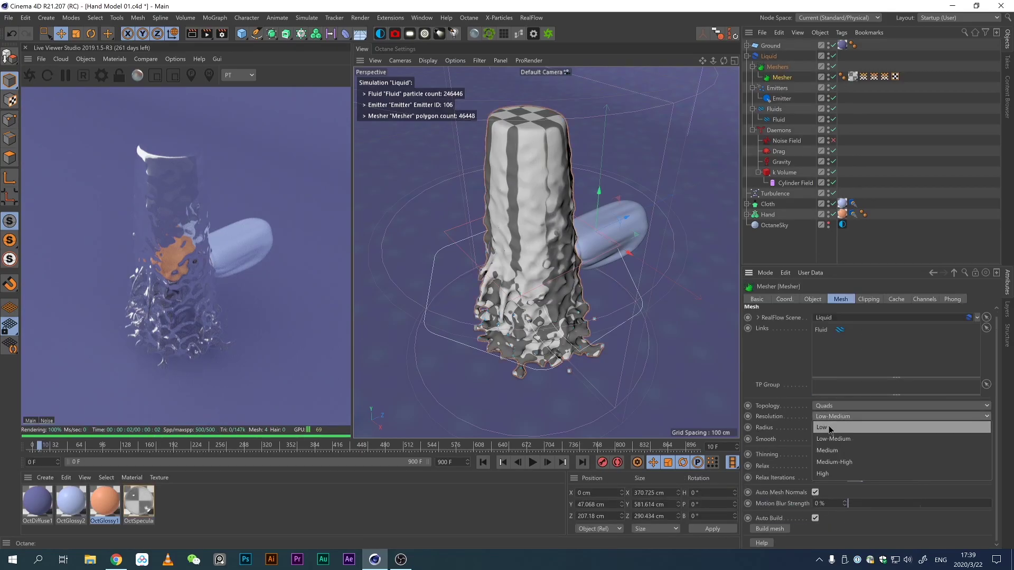
# Step: Set the Hand collider's friction to 0.17 and replay the fluid simulation
pyautogui.click(790, 460)
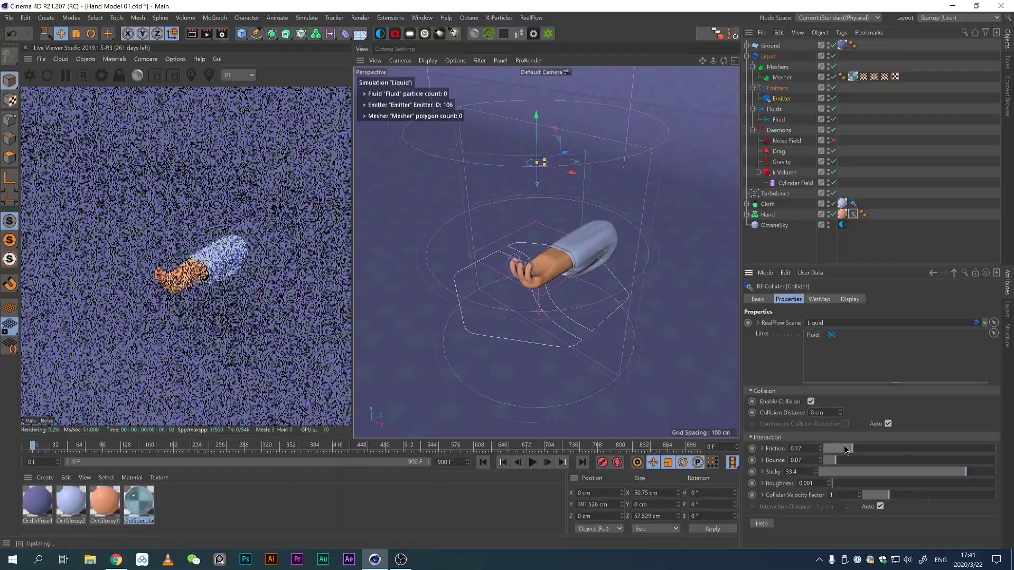
pyautogui.click(532, 462)
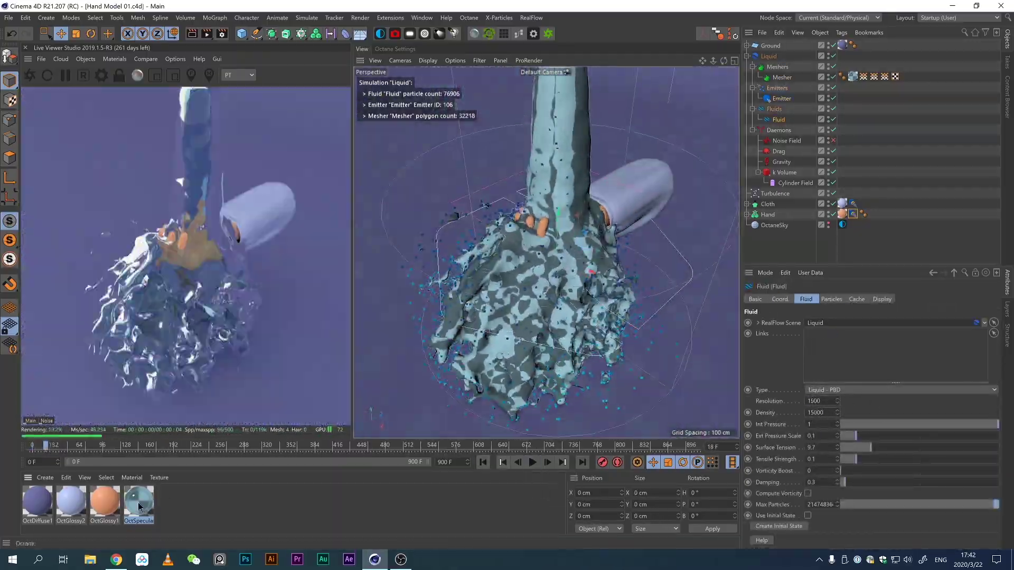
# Step: Adjust the film layer of the fluid's specular material and open the imager settings of the OctaneCamera
pyautogui.click(921, 300)
pyautogui.click(820, 433)
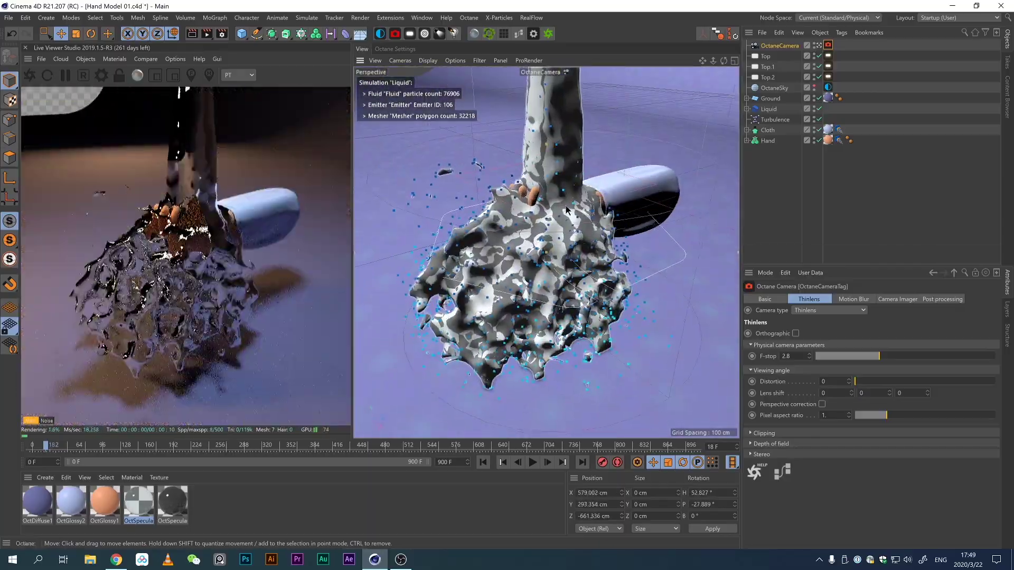
pyautogui.click(898, 299)
pyautogui.scroll(-3, 865, 463)
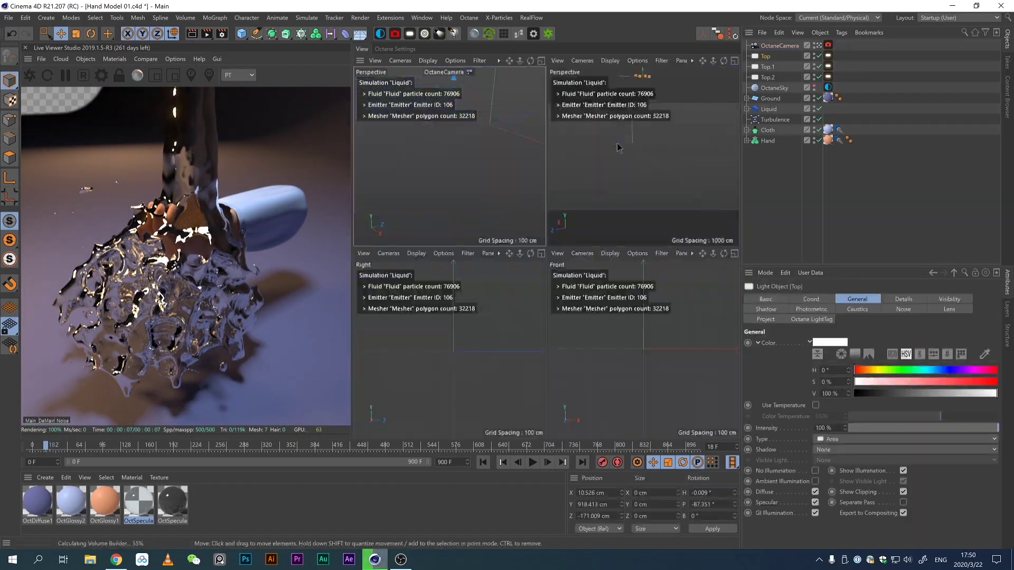
# Step: Add an HDRI link tag to the Top.1 area light
pyautogui.press('F1')
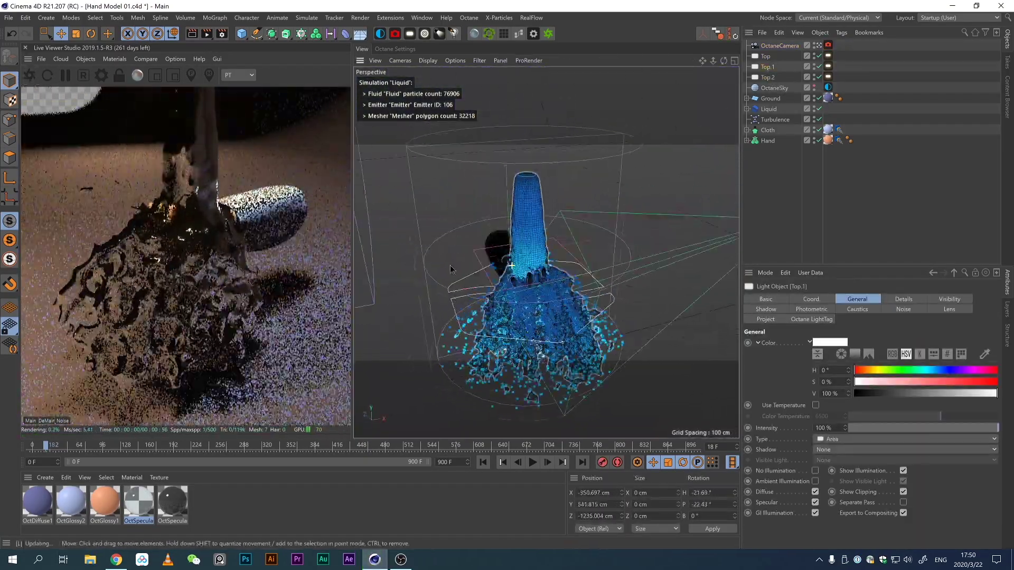
pyautogui.rightClick(828, 66)
pyautogui.click(928, 75)
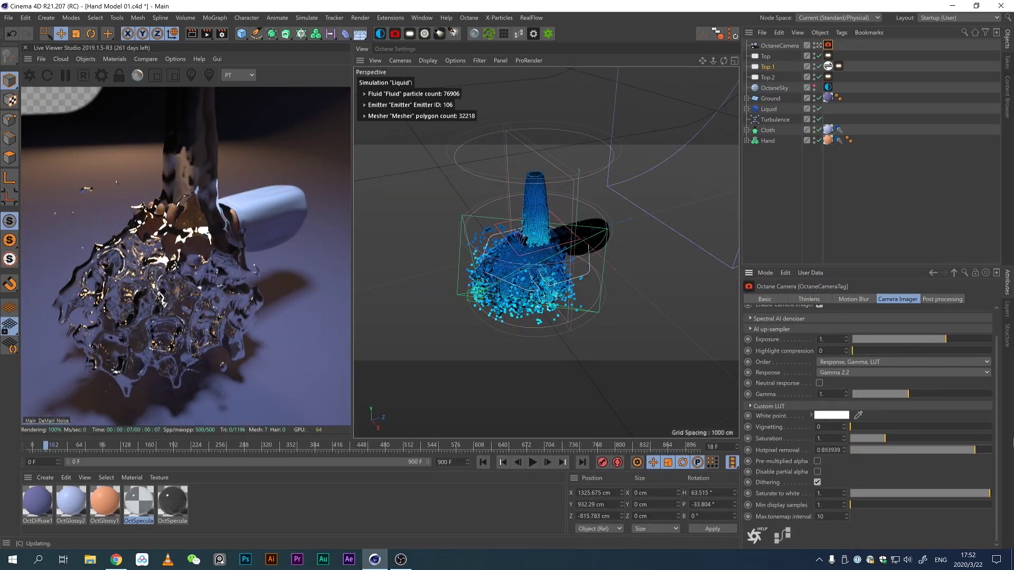
pyautogui.click(395, 48)
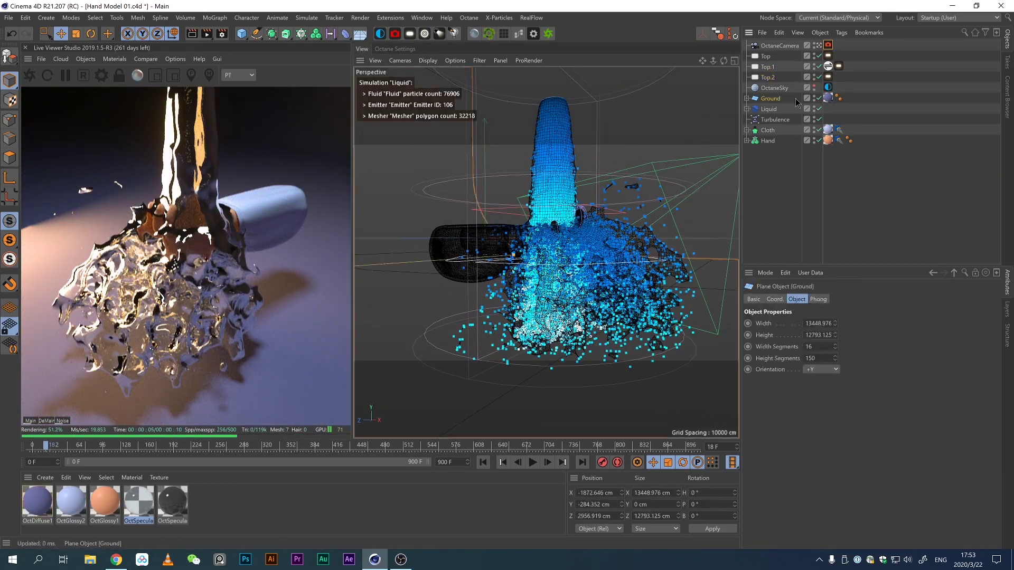
# Step: Rename the Top.2 light to Side and browse the Area Light Maps in the HDRI Browser for the light textures
pyautogui.doubleClick(768, 77)
pyautogui.write('Side')
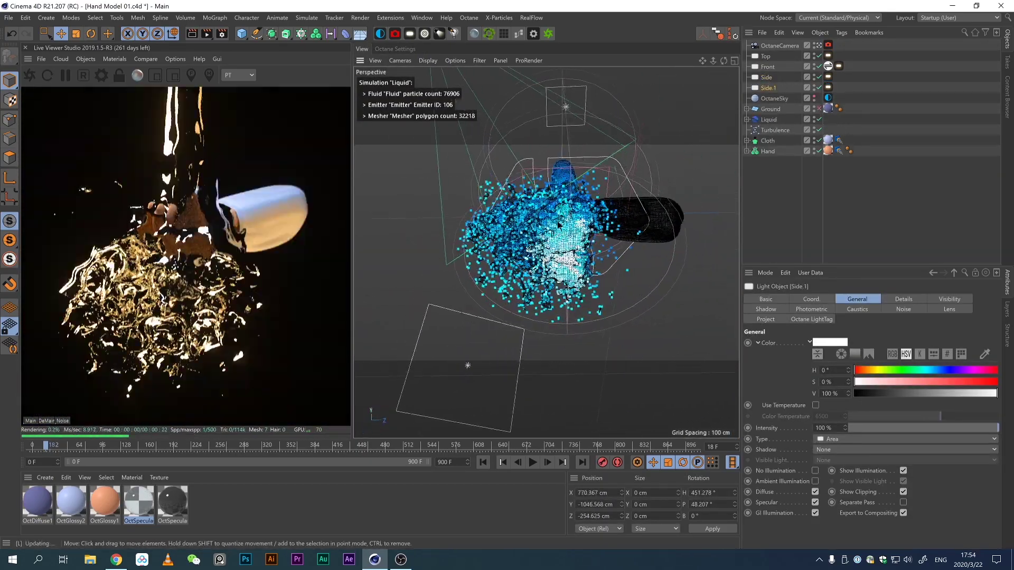
pyautogui.click(840, 78)
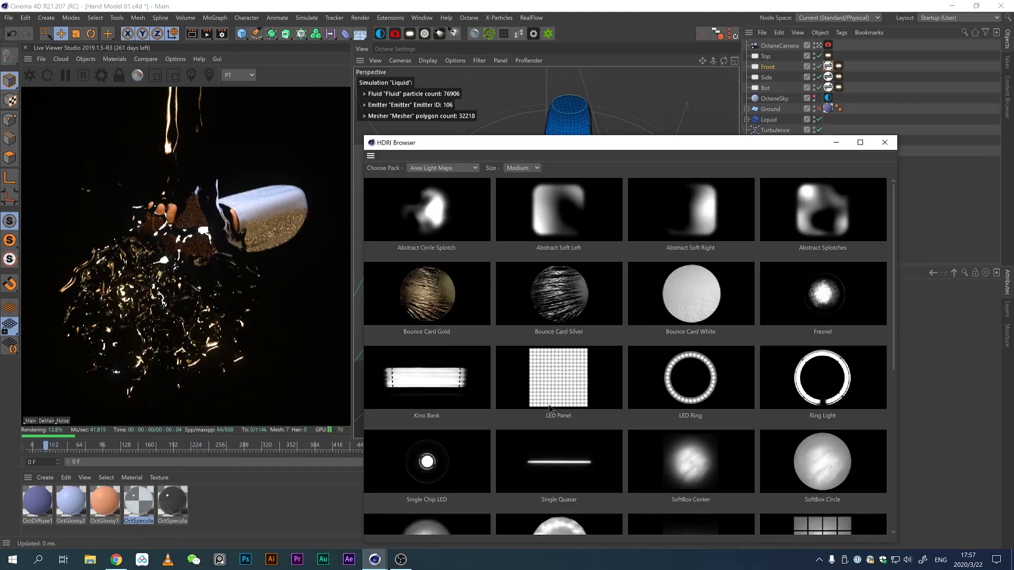
pyautogui.scroll(-10, 554, 362)
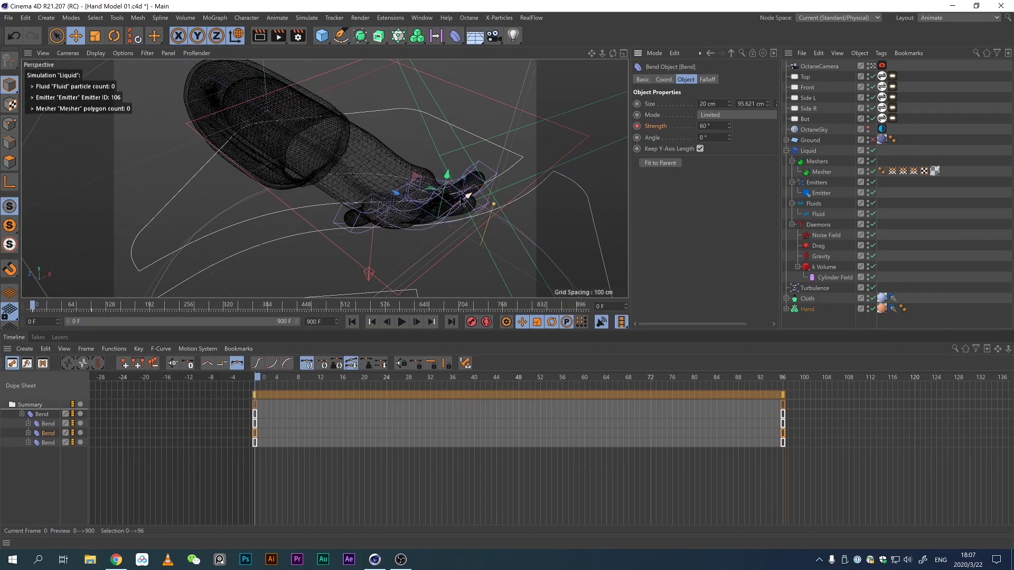
# Step: Play the simulation with the Mesher set to Medium resolution, 15 cm radius, smooth 10 and thinning 0.61
pyautogui.press('F8')
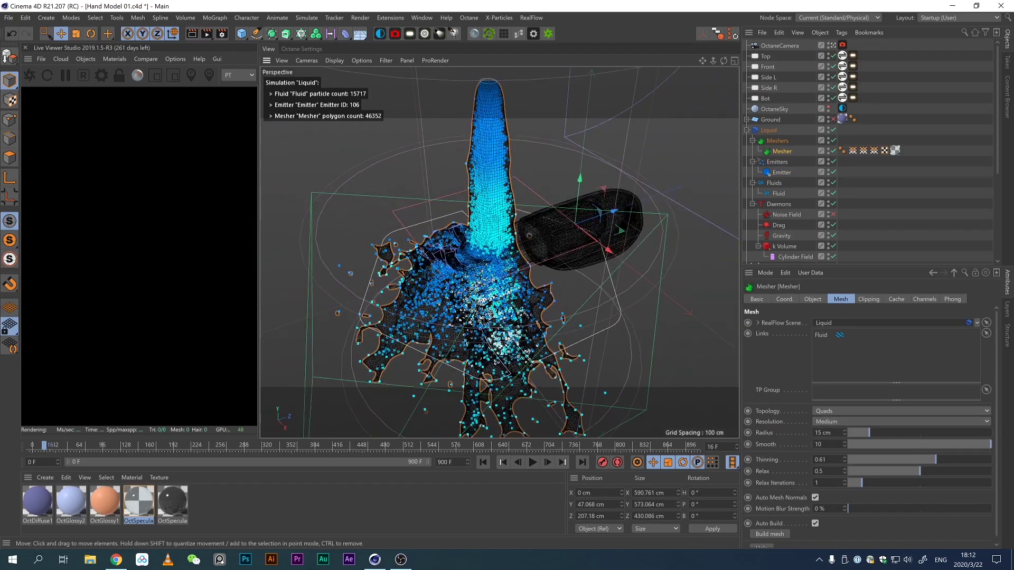
pyautogui.click(532, 462)
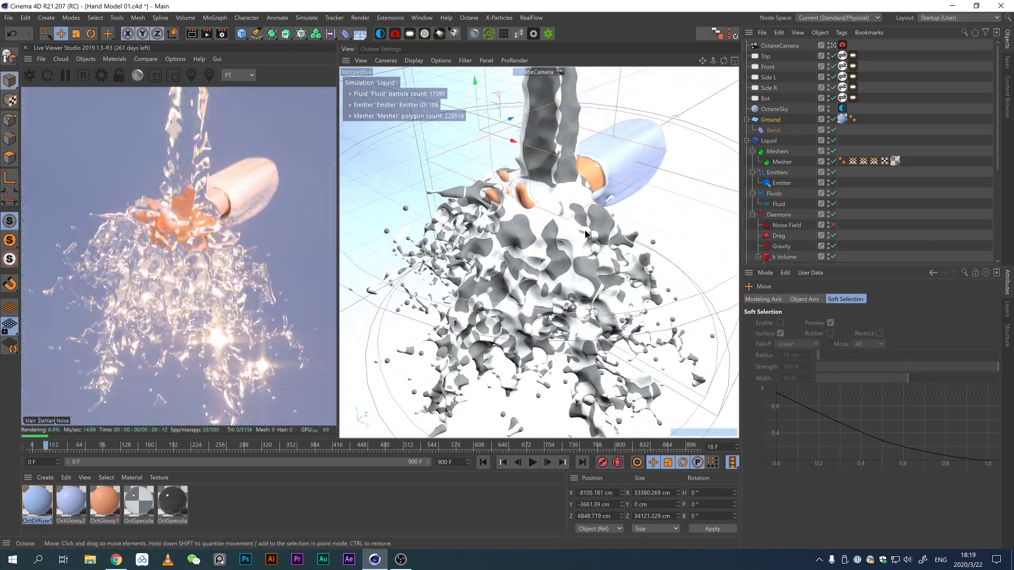
# Step: Create an Octane toon material and set its ToonRamp gradient from light blue (H 205°, S 25 %, V 90 %) to white
pyautogui.click(114, 59)
pyautogui.click(143, 169)
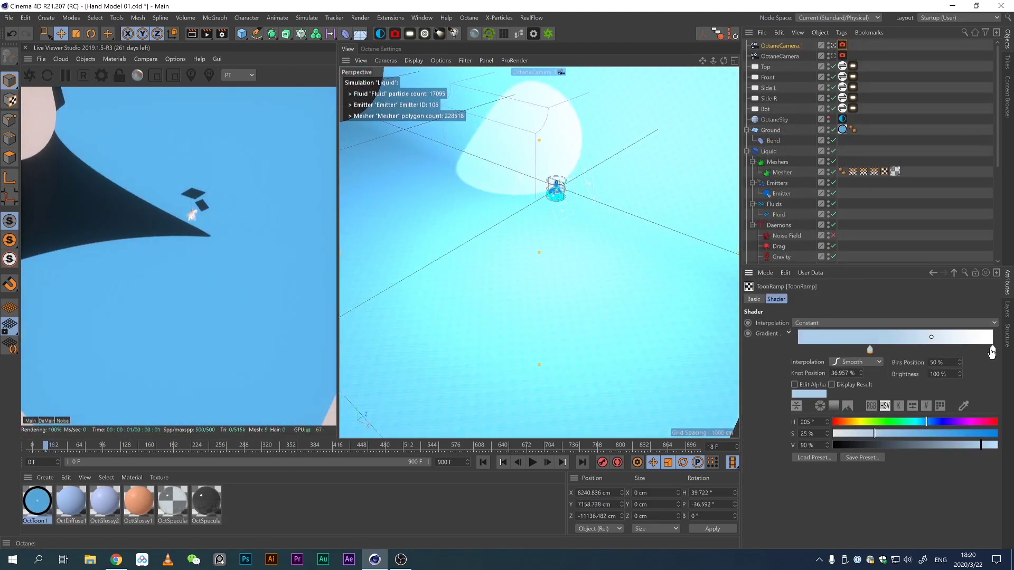
pyautogui.click(800, 350)
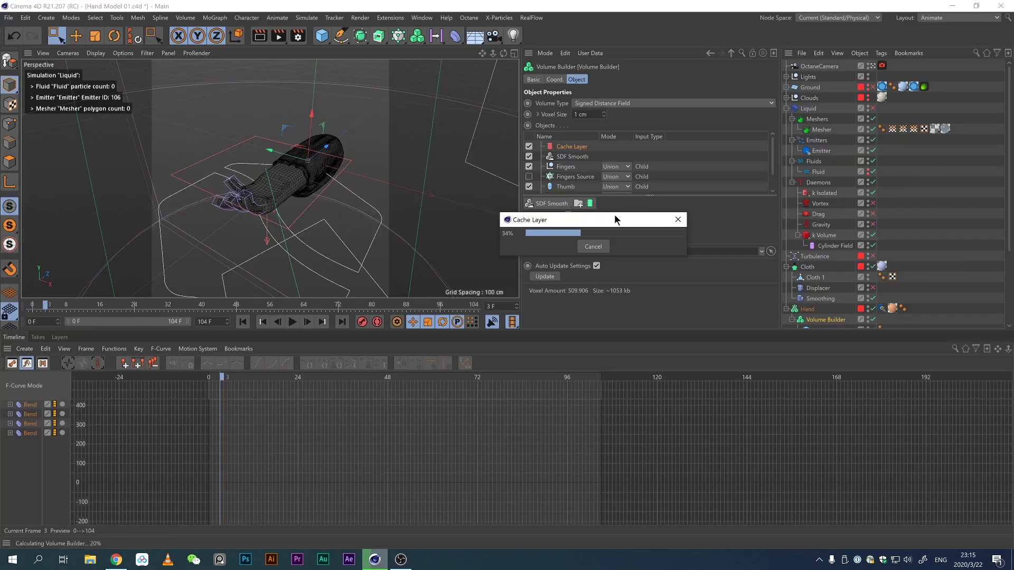
# Step: Check the hand animation at a later frame on the timeline and replay the fluid simulation
pyautogui.click(269, 384)
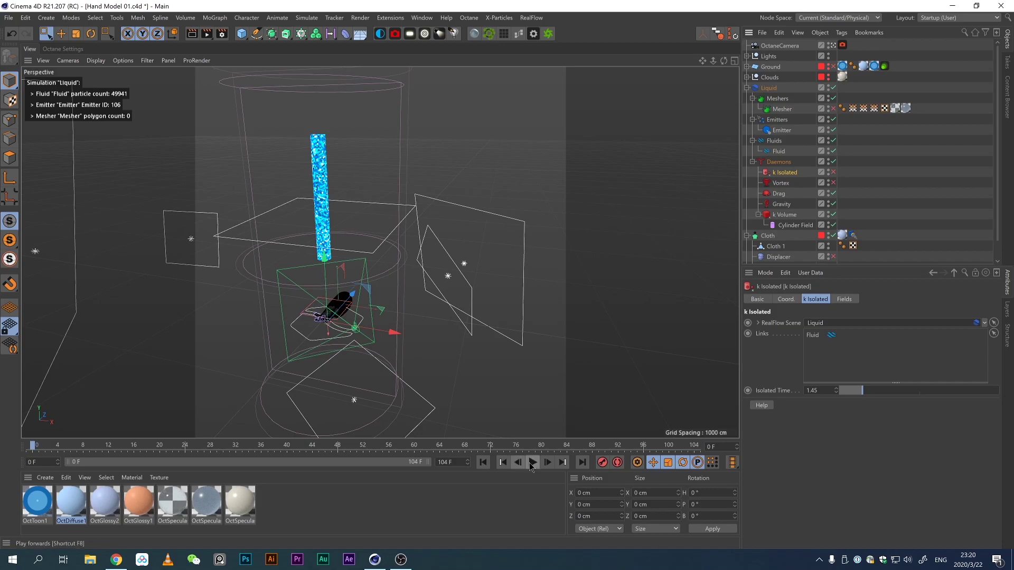
pyautogui.click(532, 463)
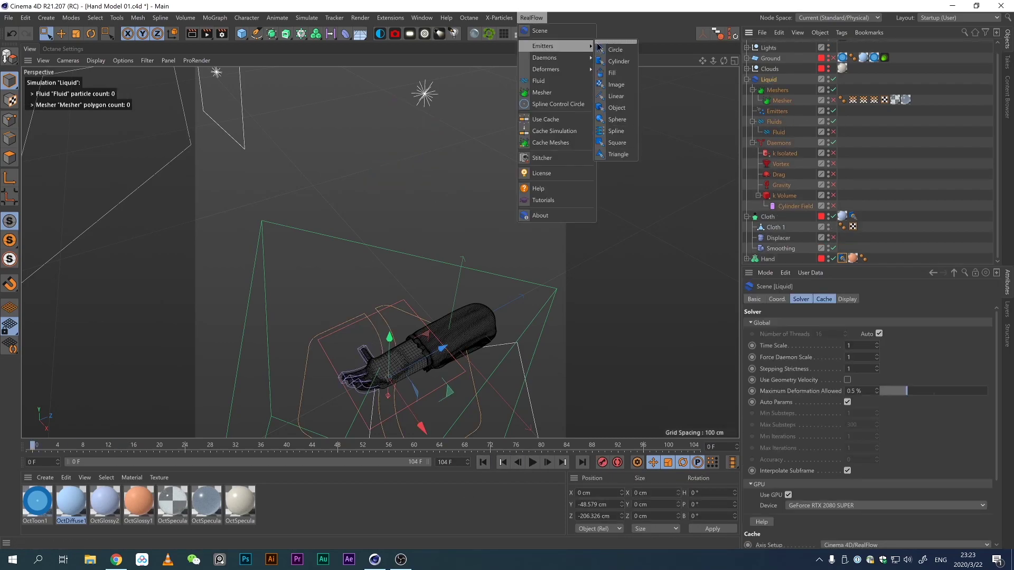
# Step: Add a Circle emitter in a new RealFlow scene above the hand and adjust its settings
pyautogui.click(845, 390)
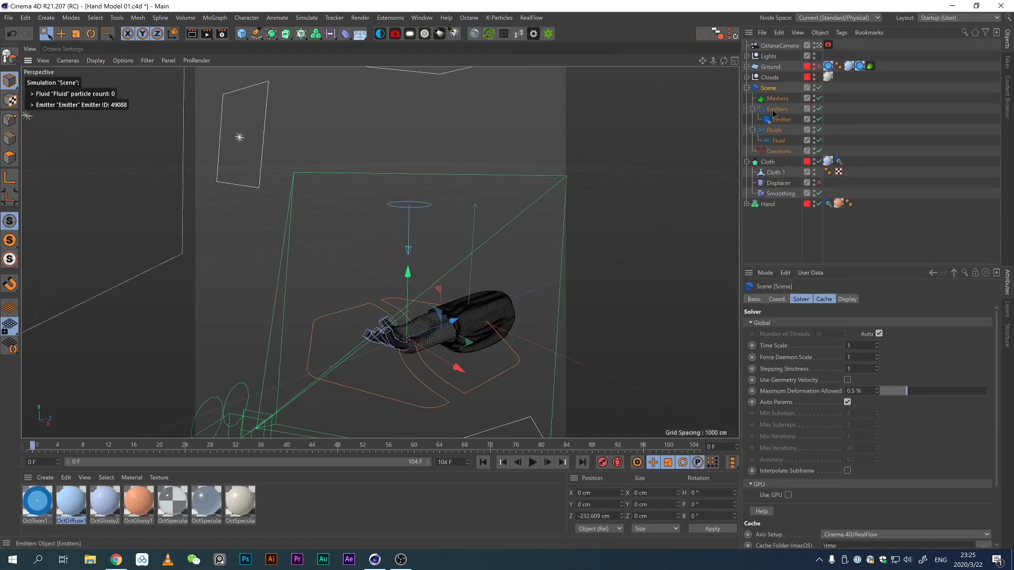
pyautogui.click(819, 299)
pyautogui.click(788, 299)
# Step: Play the new simulation and change the Fluid to Liquid - SPH with resolution 5, surface tension 13.7 and viscosity 4.1
pyautogui.click(533, 463)
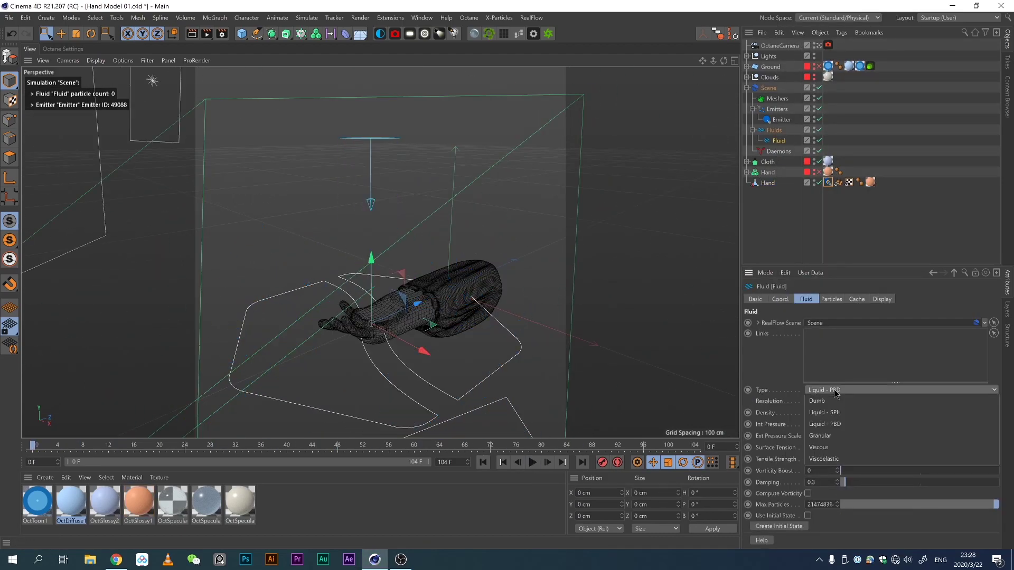
pyautogui.click(824, 412)
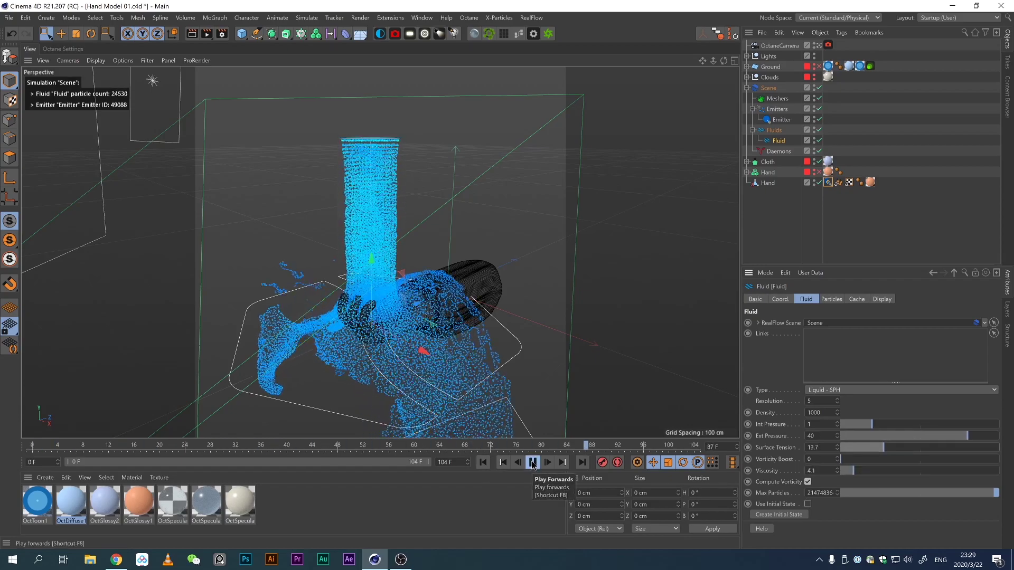
# Step: Add a k Volume daemon limited by a Cylinder Field about 439 cm high and 475 cm in radius
pyautogui.click(528, 18)
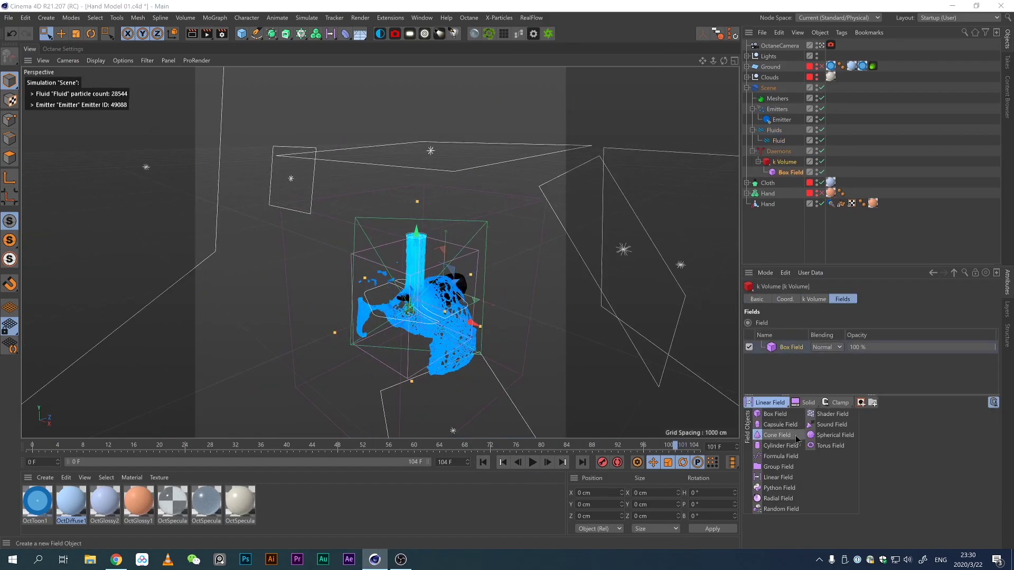
pyautogui.click(779, 446)
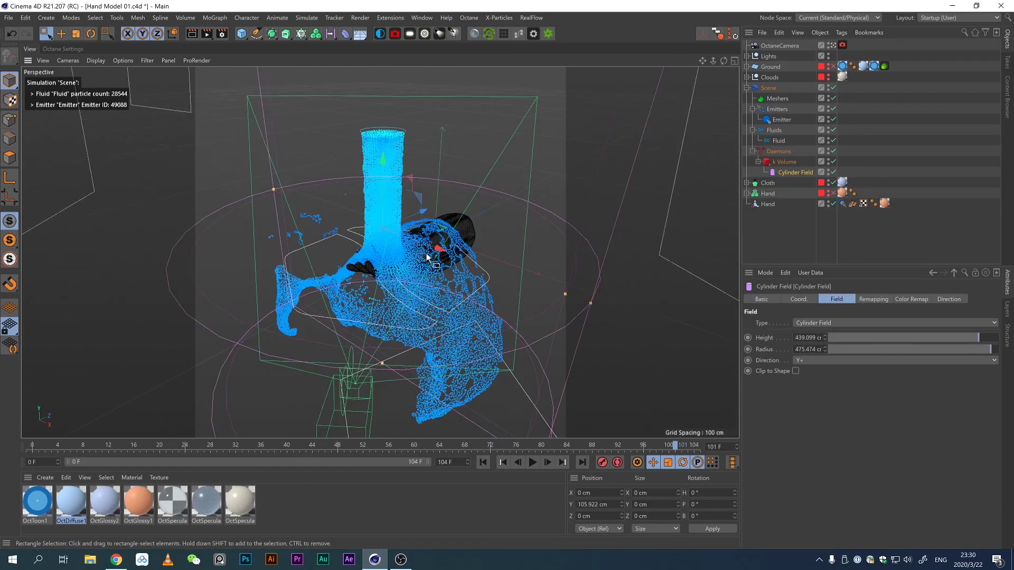
pyautogui.click(531, 18)
pyautogui.moveTo(544, 57)
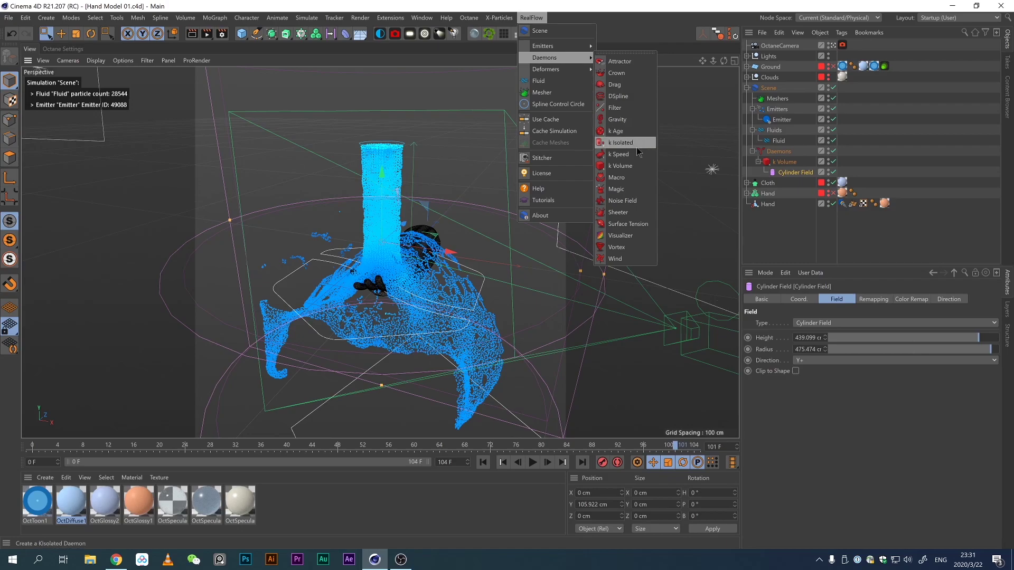
pyautogui.press('Escape')
# Step: Set the Cylinder Field's radius to about 424 cm and replay the simulation around the hand
pyautogui.click(533, 463)
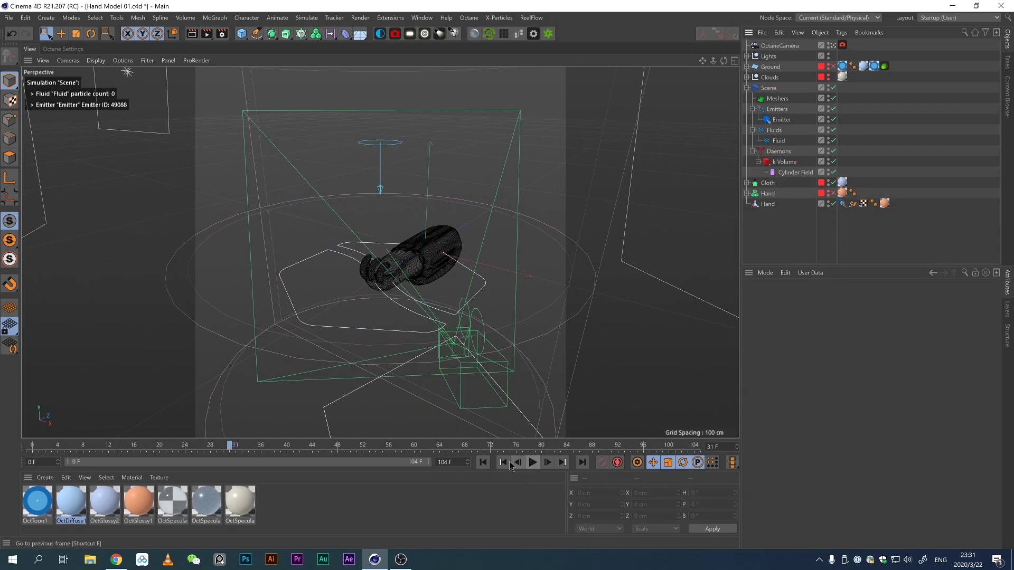
pyautogui.keyDown('alt'); pyautogui.moveTo(415, 275); pyautogui.dragTo(528, 264); pyautogui.keyUp('alt')
pyautogui.click(795, 172)
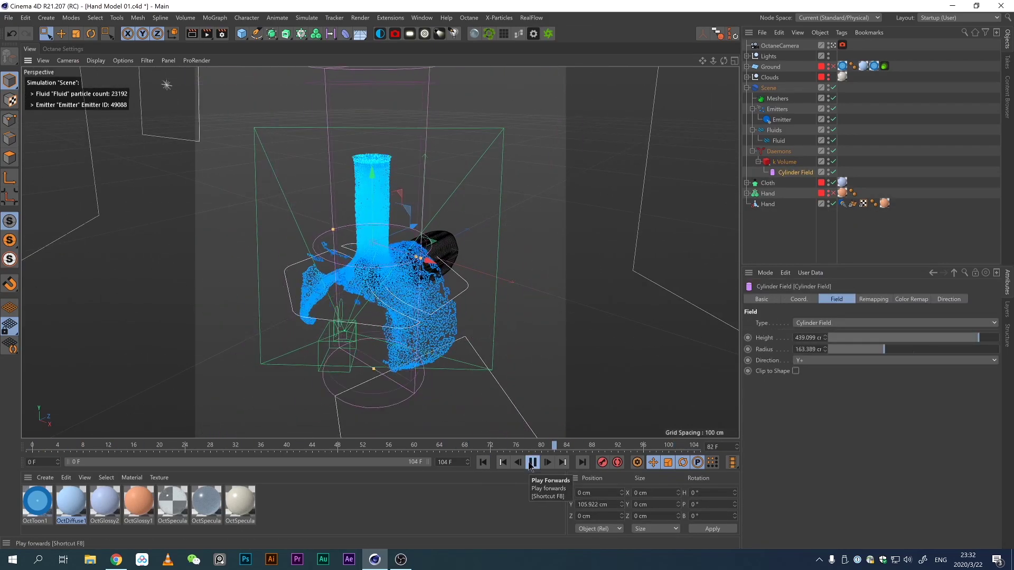
pyautogui.press('F8')
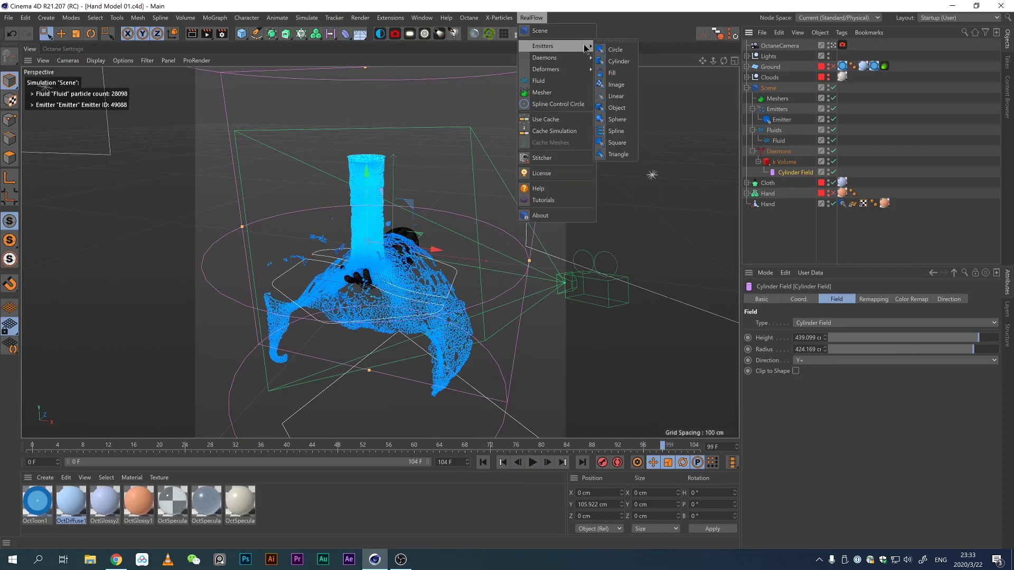
# Step: Add a Mesher to the new scene's fluid and play the simulation to check the mesh
pyautogui.click(542, 92)
pyautogui.scroll(5, 645, 416)
pyautogui.click(533, 463)
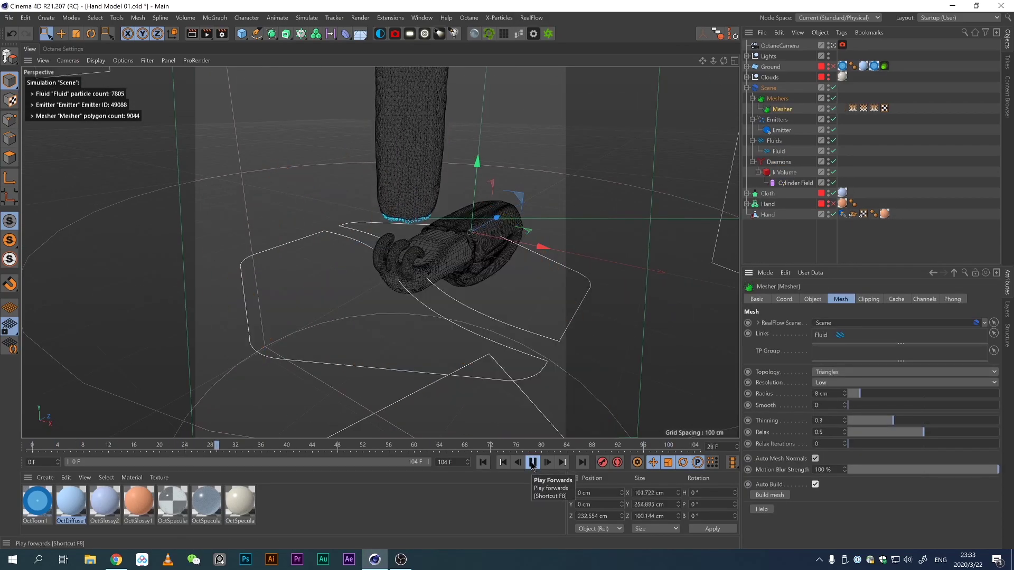
# Step: Set the Mesher to High resolution with smooth 5 and thinning 0.5, and save the project
pyautogui.click(532, 462)
pyautogui.hotkey('ctrl', 's')
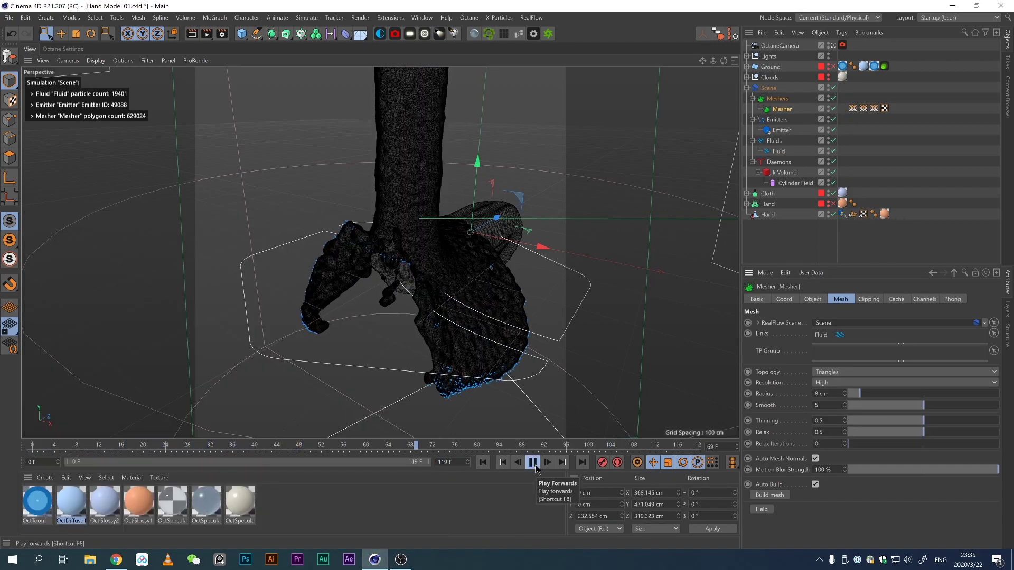
# Step: Set the circular Emitter's speed to 200 cm and replay the fluid simulation
pyautogui.click(532, 463)
pyautogui.click(782, 130)
pyautogui.click(845, 390)
pyautogui.click(823, 412)
pyautogui.click(533, 462)
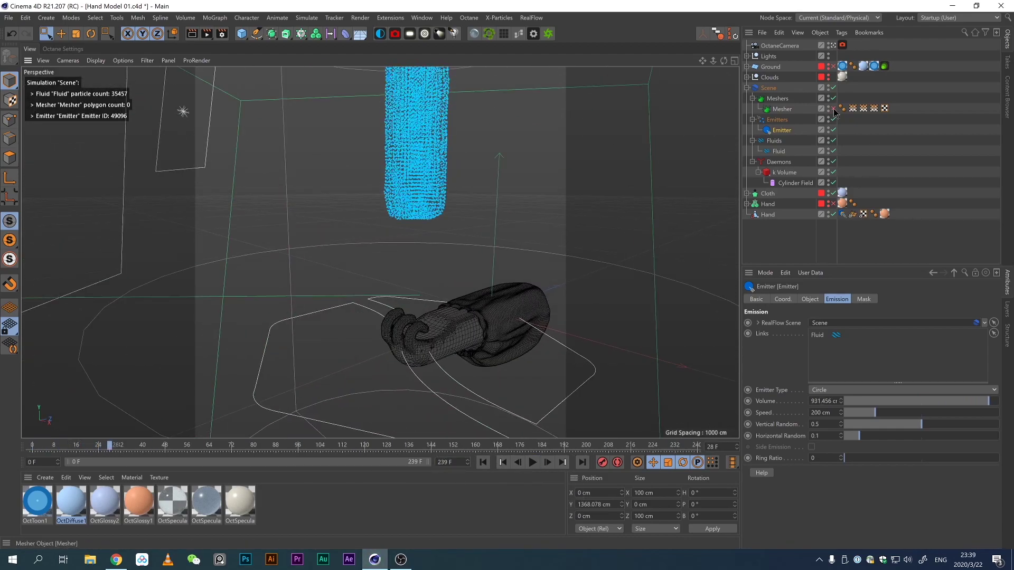
# Step: Play the simulation with the Mesher enabled to check the mesh, and save the project as Hand Model 02
pyautogui.click(500, 338)
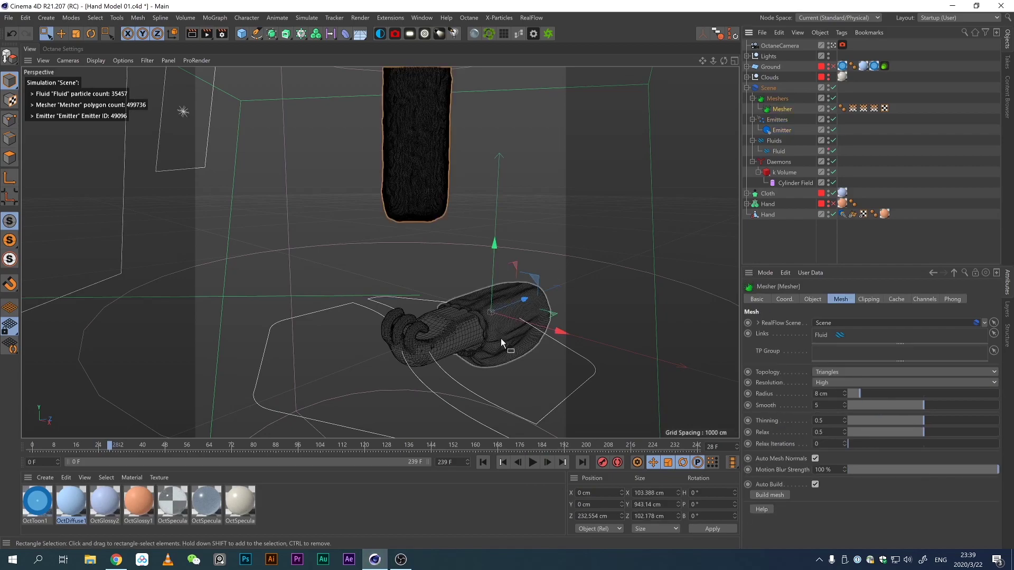
pyautogui.click(533, 462)
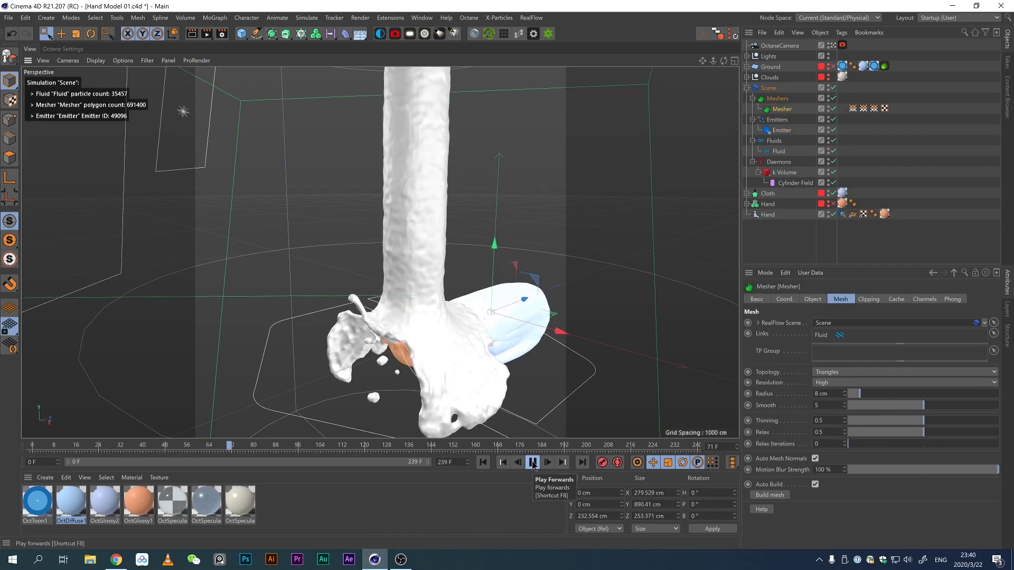
pyautogui.click(532, 462)
pyautogui.click(92, 105)
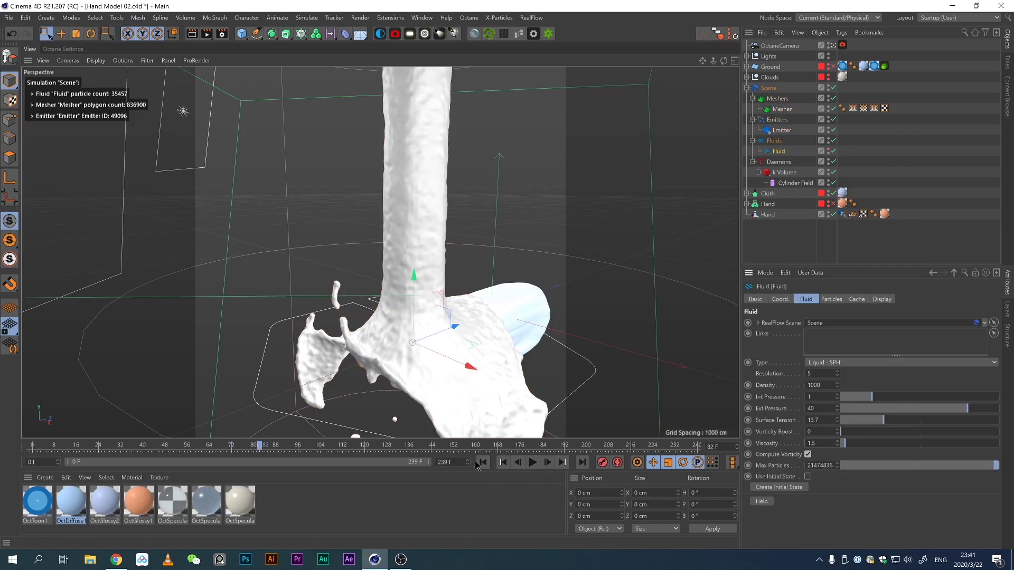
# Step: Replay the simulation to frame 97, set the Mesher's radius to 7 cm and smooth to 20, and save the project
pyautogui.click(533, 463)
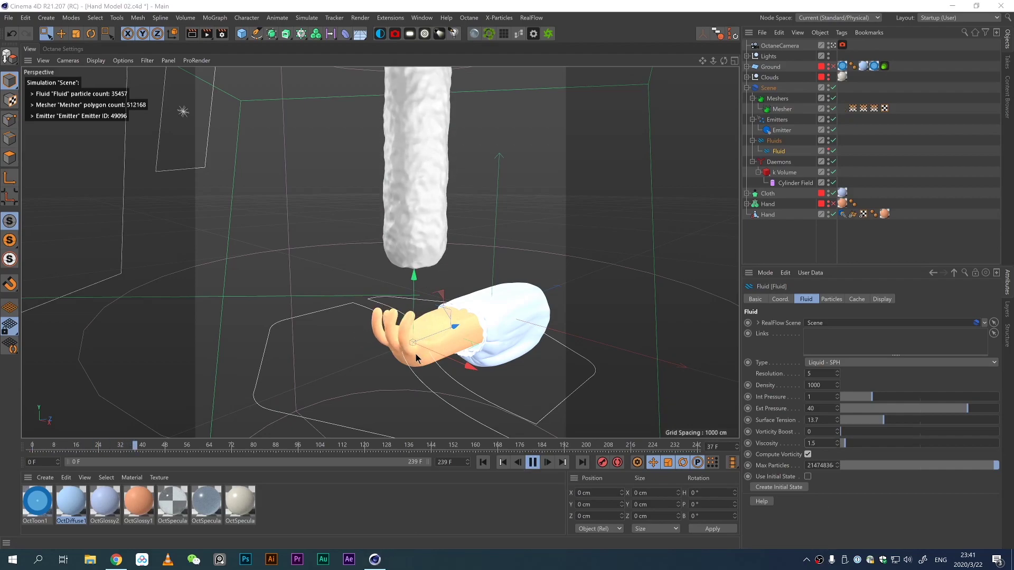
pyautogui.click(782, 109)
pyautogui.click(532, 463)
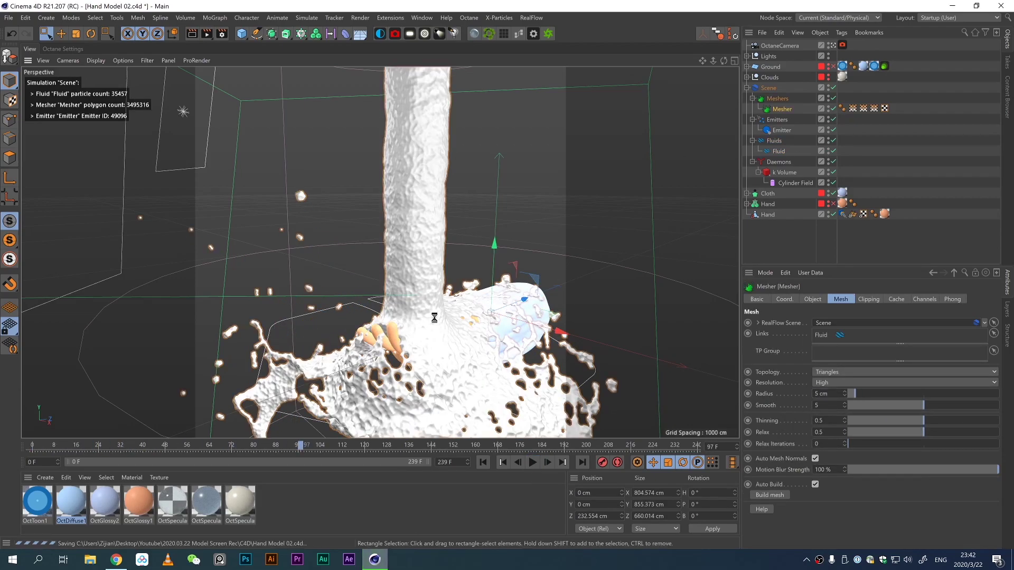
pyautogui.press('Return')
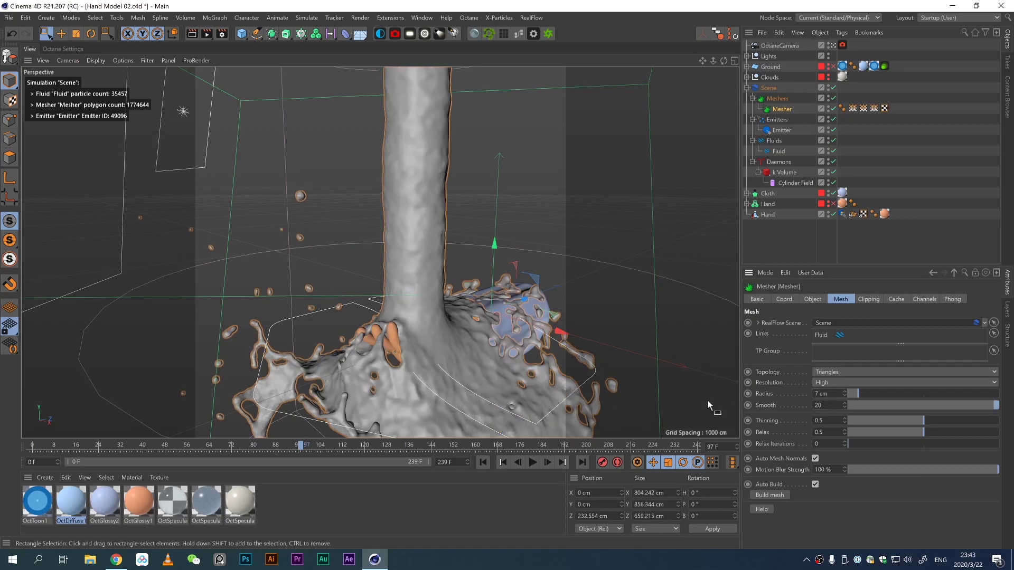
pyautogui.click(708, 400)
pyautogui.hotkey('shift', 'f')
pyautogui.hotkey('ctrl', 's')
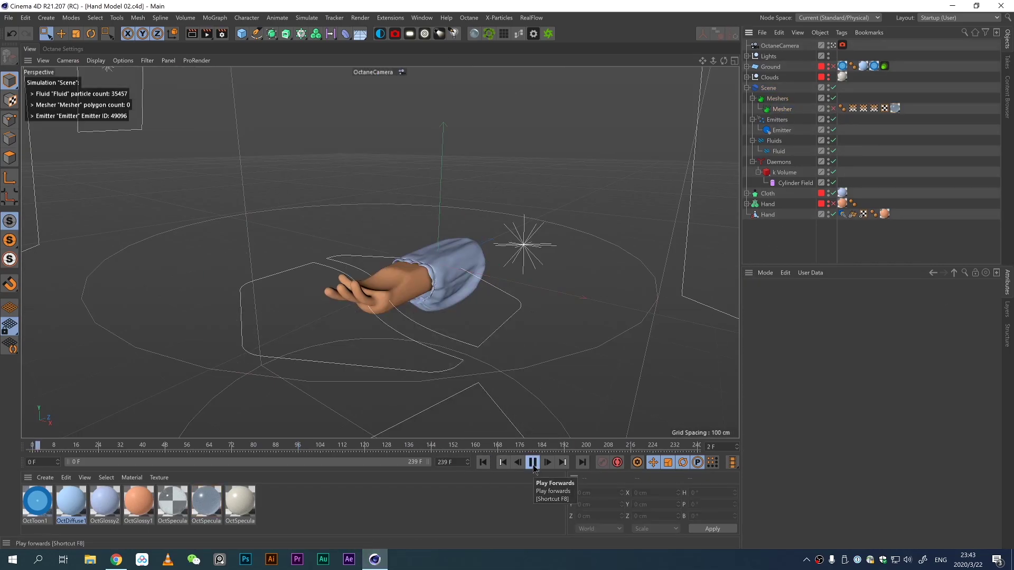
# Step: Choose the model's project directory as the RealFlow Scene's Windows cache folder
pyautogui.scroll(-3, 919, 385)
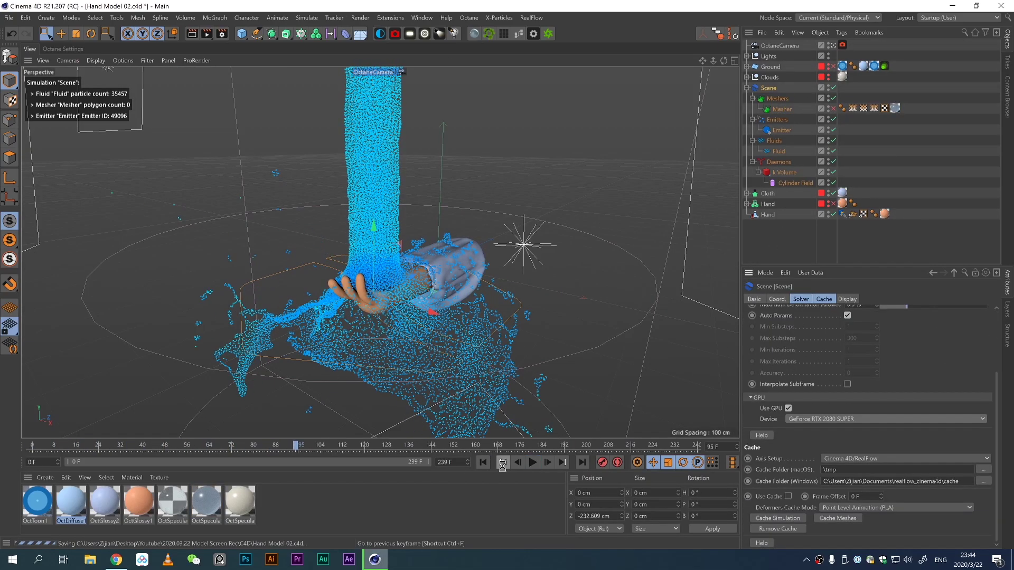
pyautogui.click(983, 481)
pyautogui.click(572, 526)
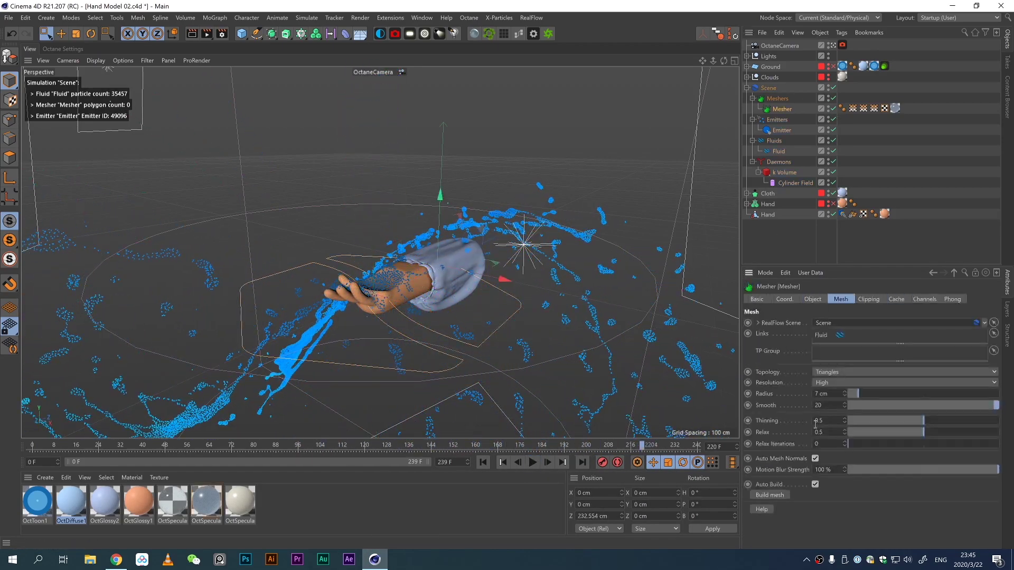
# Step: Add a k Age daemon with life 8 and variation 1.3 to the fluid, and replay the simulation
pyautogui.click(533, 462)
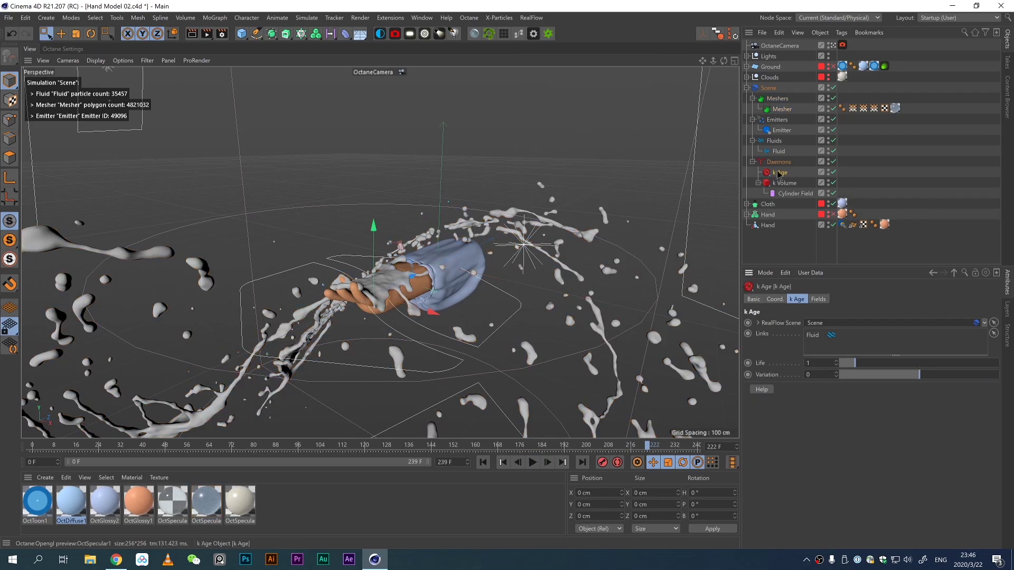
pyautogui.click(534, 462)
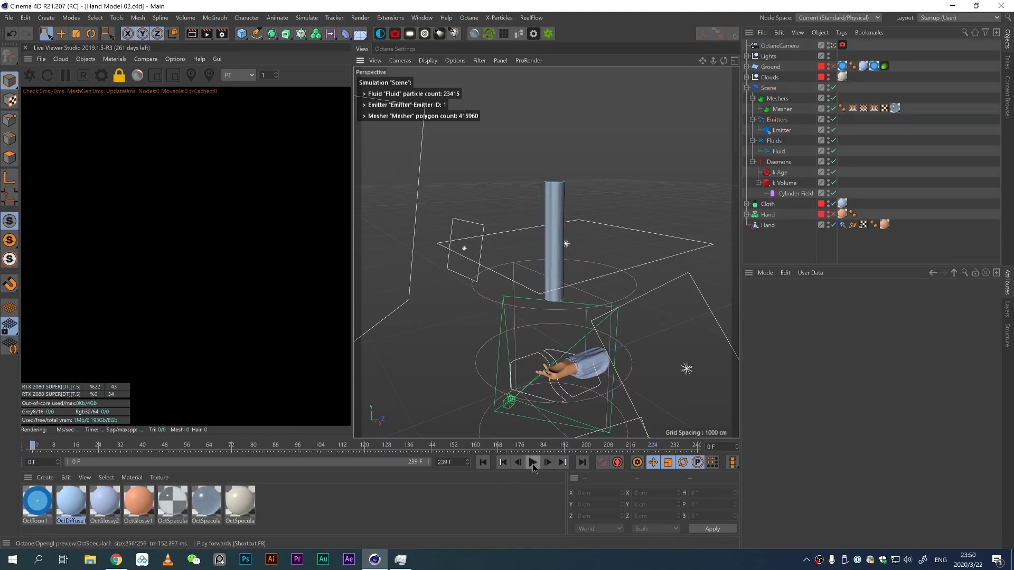
pyautogui.click(821, 425)
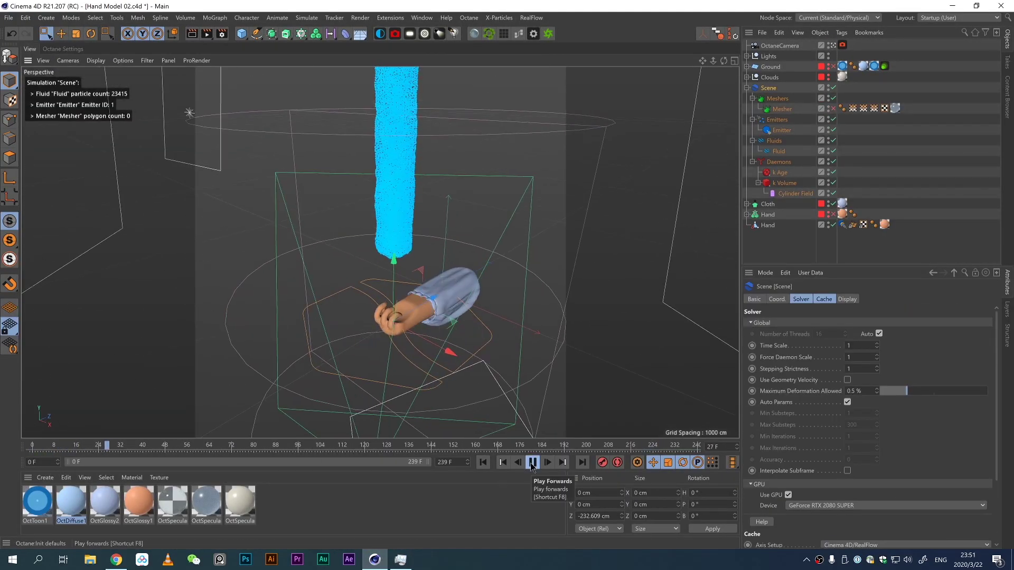
pyautogui.click(532, 462)
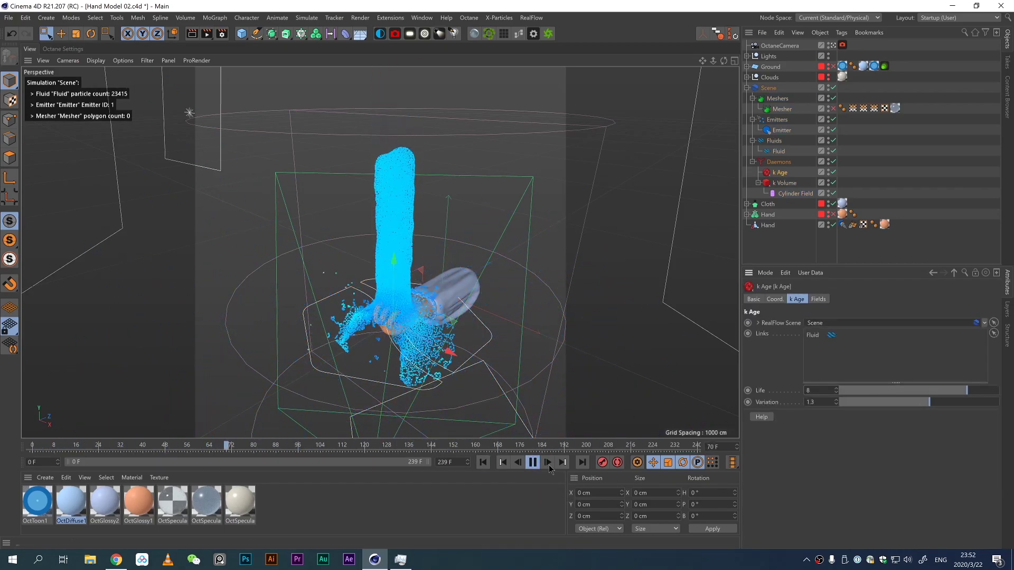
# Step: Render a 500 × 500 viewport preview of frames 0 to 298 through the OctaneCamera and review it
pyautogui.hotkey('ctrl', 'b')
pyautogui.click(376, 460)
pyautogui.click(498, 403)
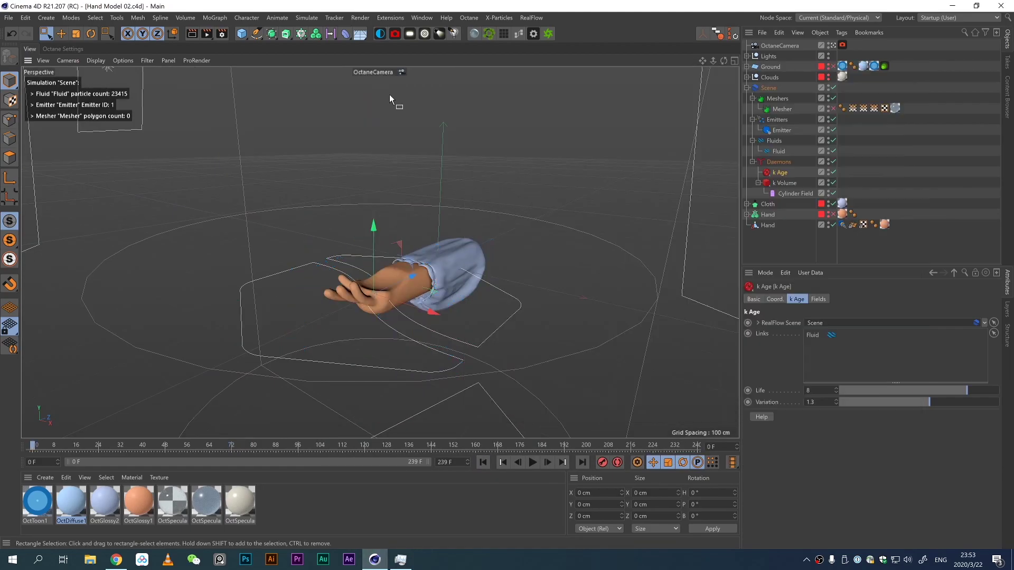
pyautogui.hotkey('ctrl', 'b')
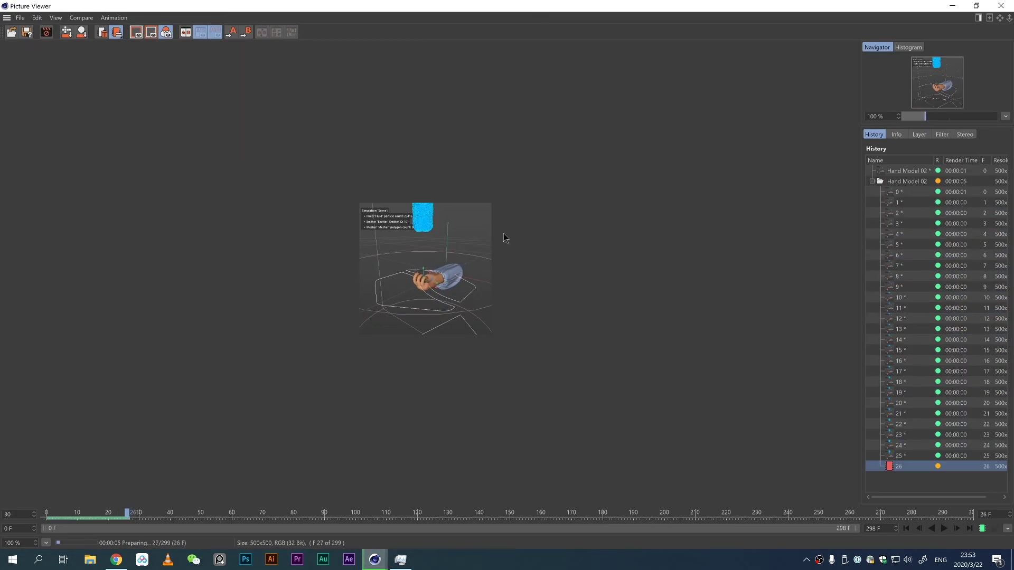
pyautogui.scroll(1, 534, 69)
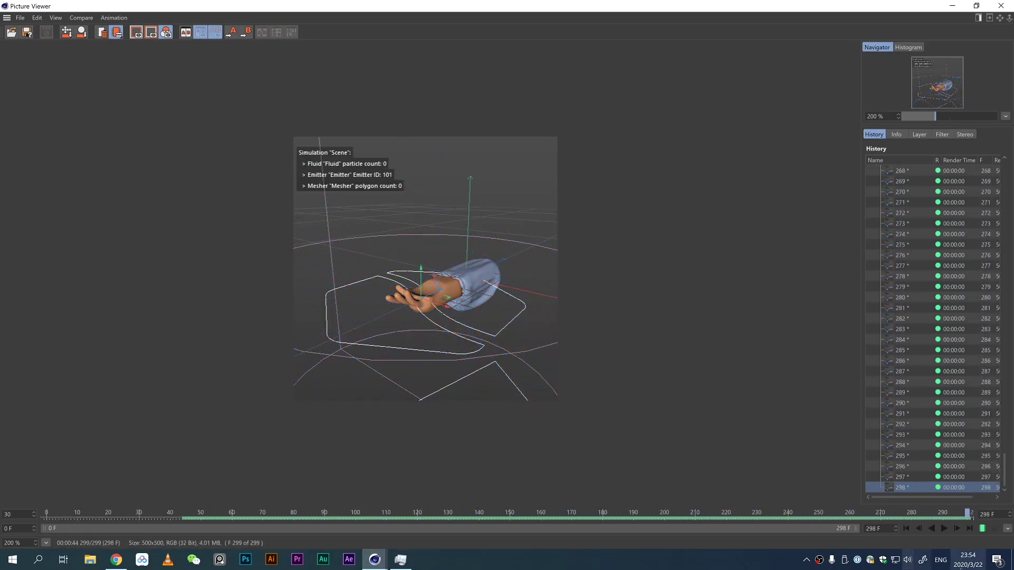
pyautogui.scroll(-1, 414, 403)
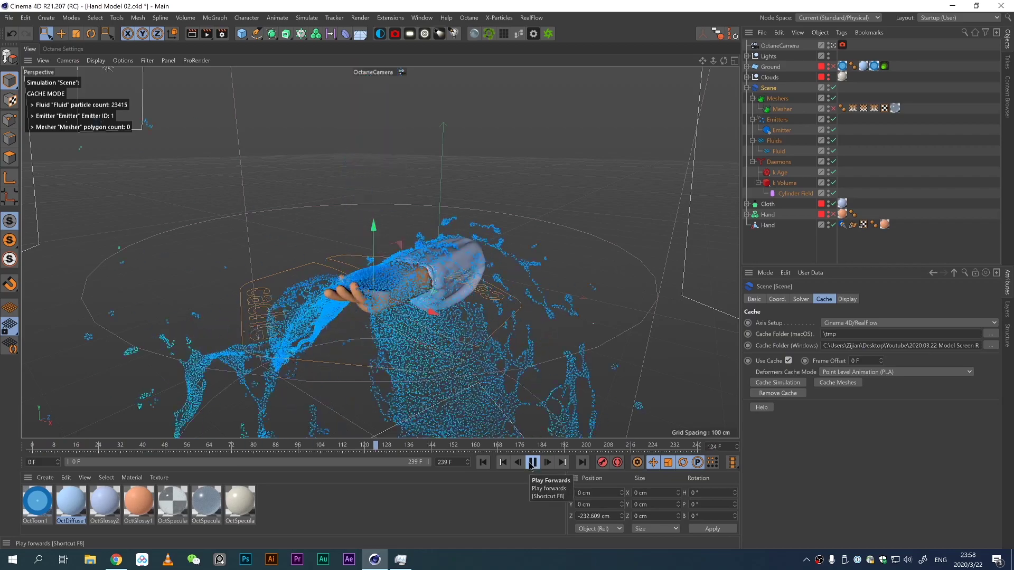
# Step: Go to frame 207 of the cached simulation and try a Mesher radius of 3 cm
pyautogui.click(531, 463)
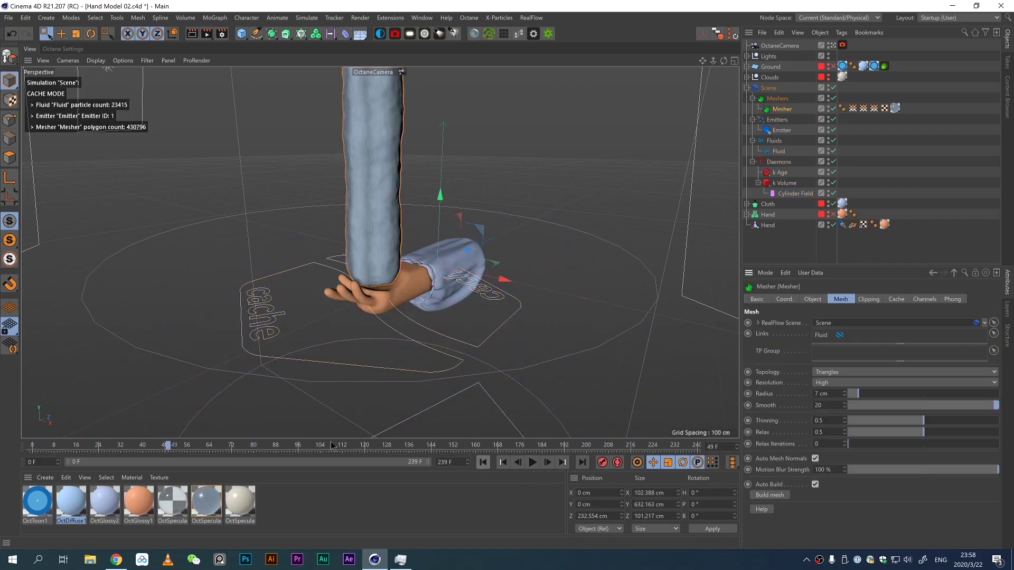
pyautogui.moveTo(121, 446); pyautogui.dragTo(605, 448)
pyautogui.doubleClick(827, 393)
pyautogui.write('3')
pyautogui.press('Return')
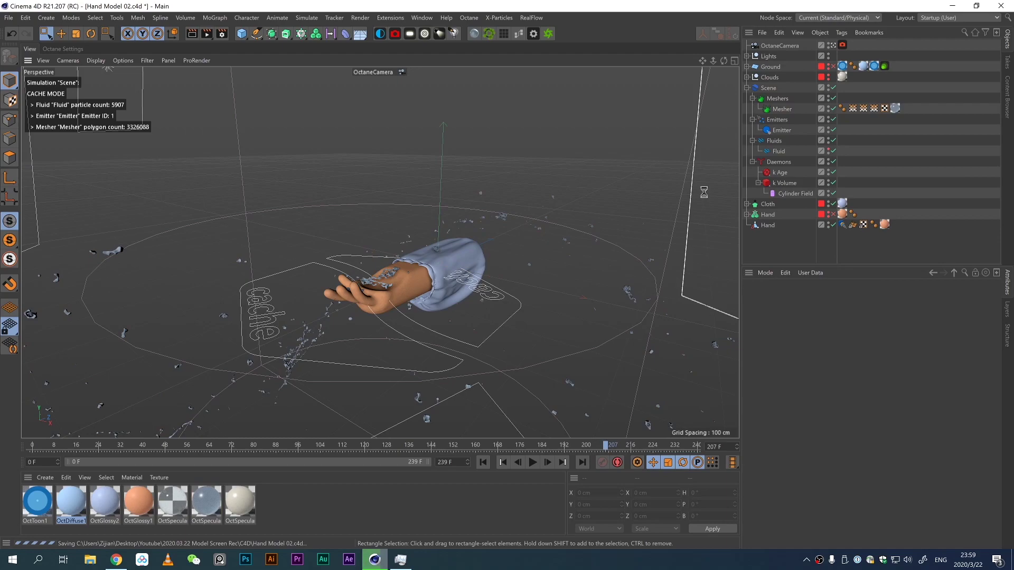
# Step: Keyframe the Mesher's thinning between 0.3 and 0, and assign the second OctSpecular material to the fluid mesh
pyautogui.press('Return')
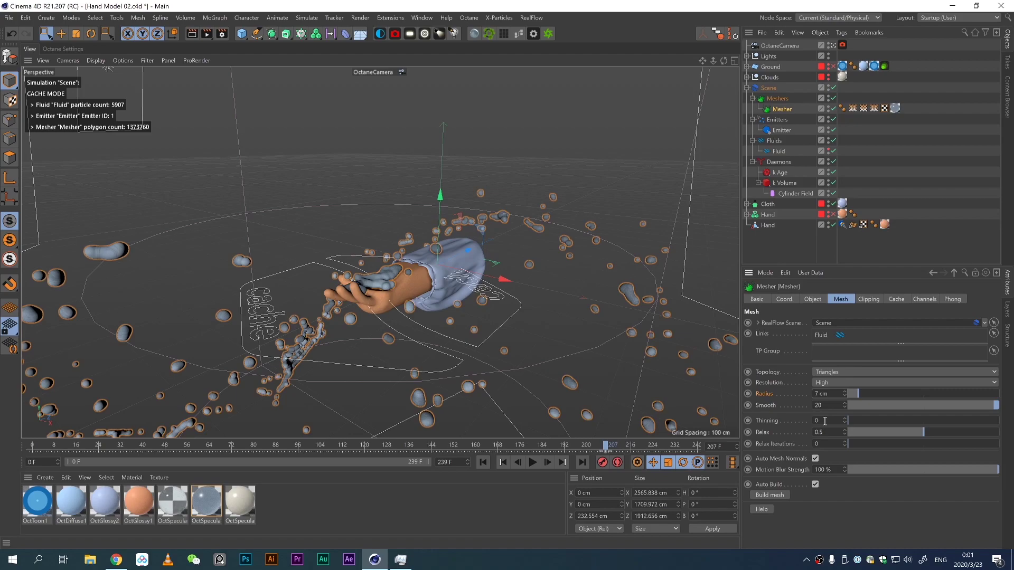
pyautogui.moveTo(793, 422); pyautogui.dragTo(824, 423)
pyautogui.click(516, 453)
pyautogui.moveTo(173, 502); pyautogui.dragTo(419, 310)
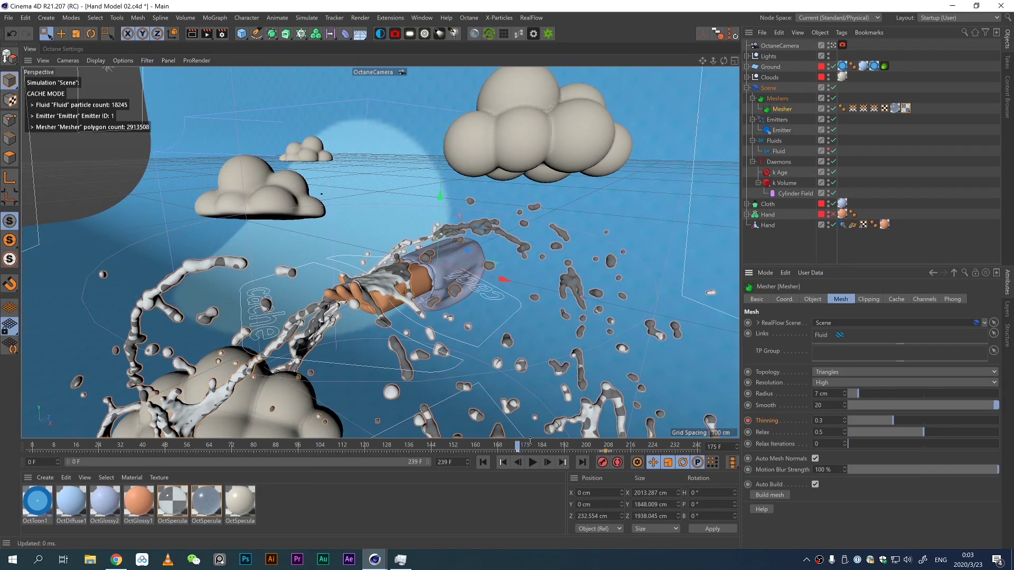
pyautogui.click(487, 452)
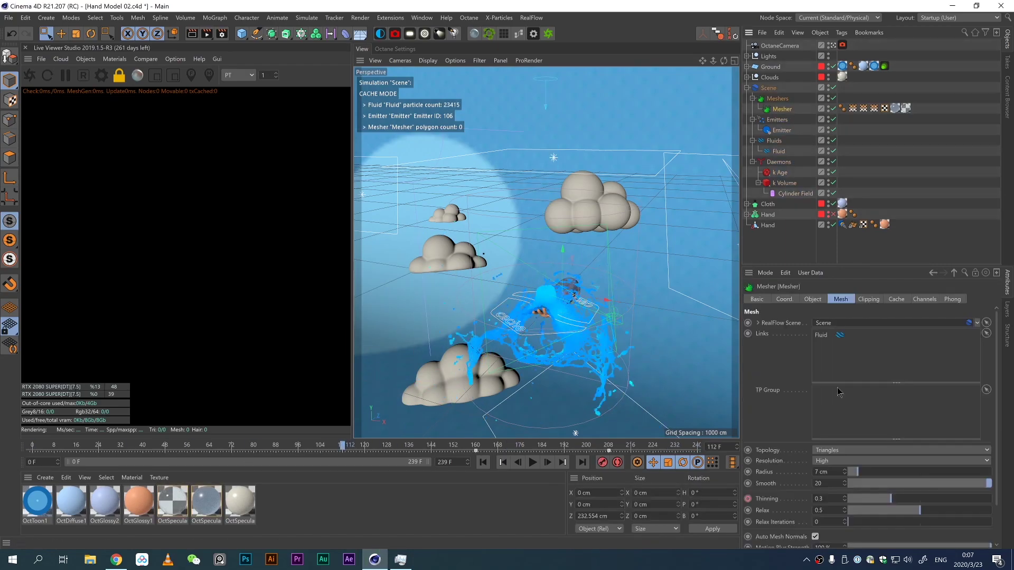
# Step: Cache the RealFlow Scene's simulation again and set the Scene to use its cache
pyautogui.click(875, 109)
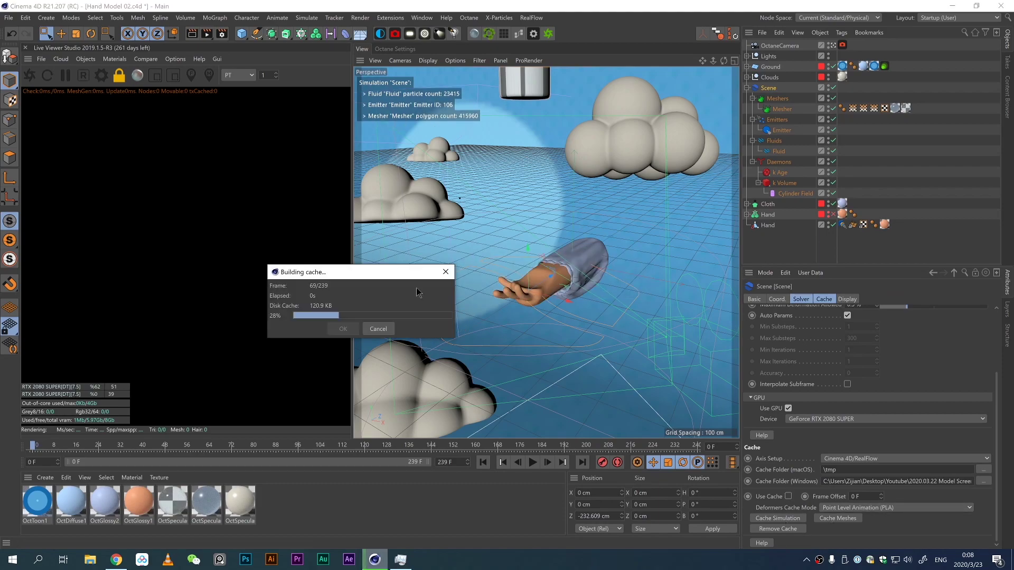
pyautogui.click(788, 497)
pyautogui.click(778, 518)
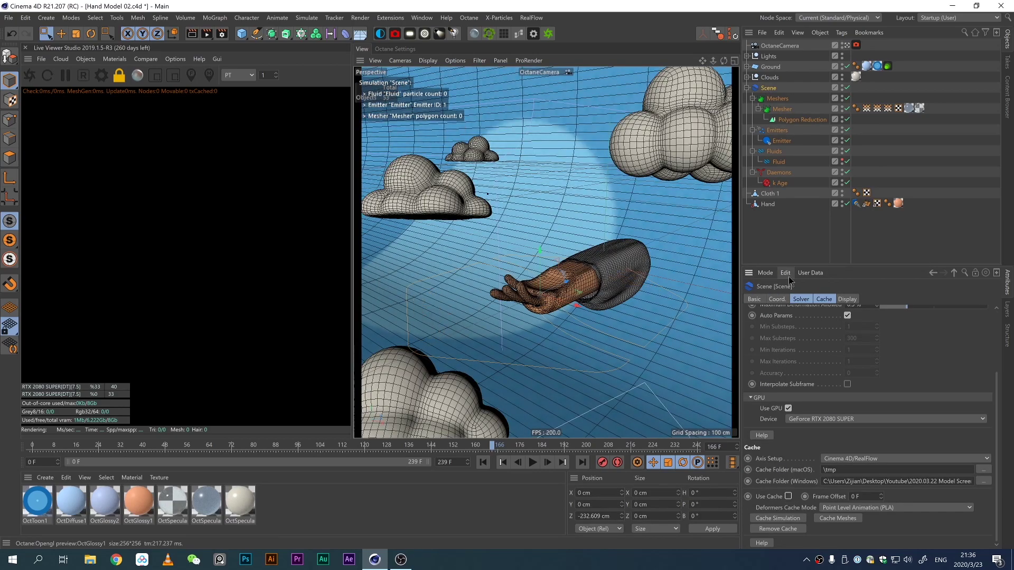
# Step: Lower the Emitter to about Y 413 cm with a volume of 0 cm, and replay the simulation
pyautogui.click(947, 138)
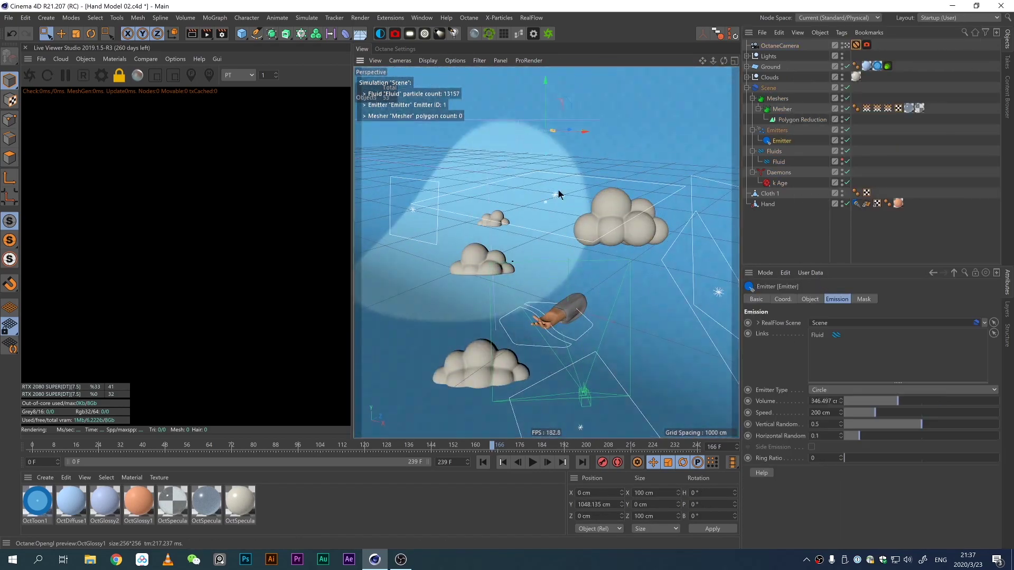
pyautogui.click(533, 463)
pyautogui.click(532, 463)
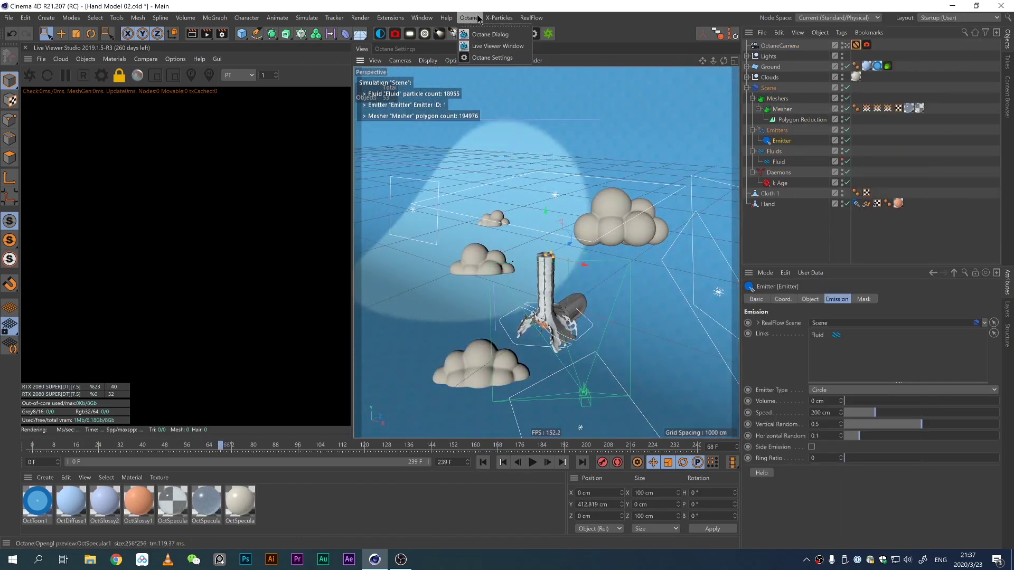
# Step: Add a k Volume daemon limited by a Cylinder Field about 477 cm high and 540 cm in radius, and replay the simulation
pyautogui.click(500, 18)
pyautogui.click(581, 132)
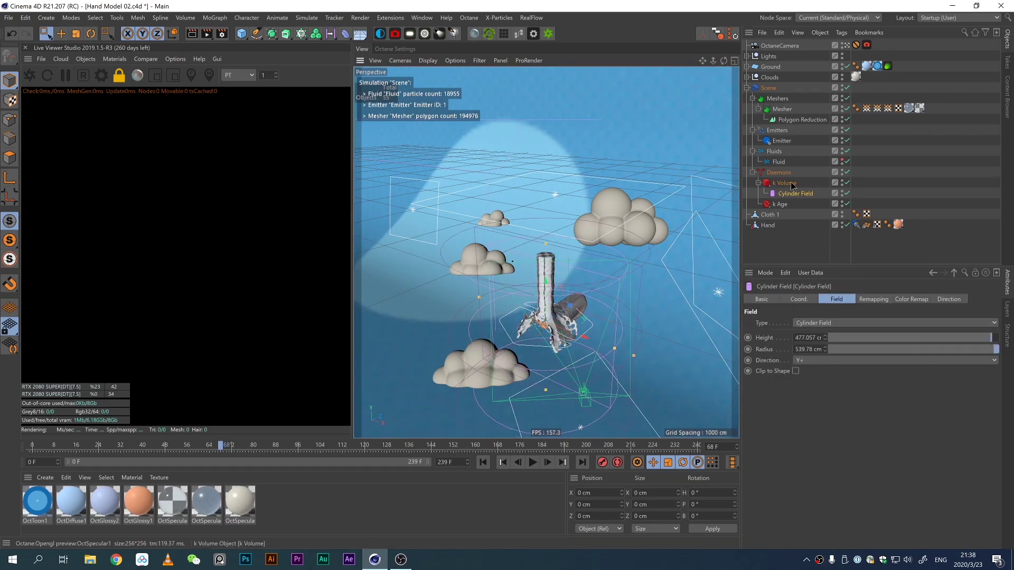
pyautogui.click(786, 183)
pyautogui.click(532, 462)
# Step: Disable and delete the Polygon Reduction generator under the Mesher
pyautogui.click(823, 121)
pyautogui.press('o')
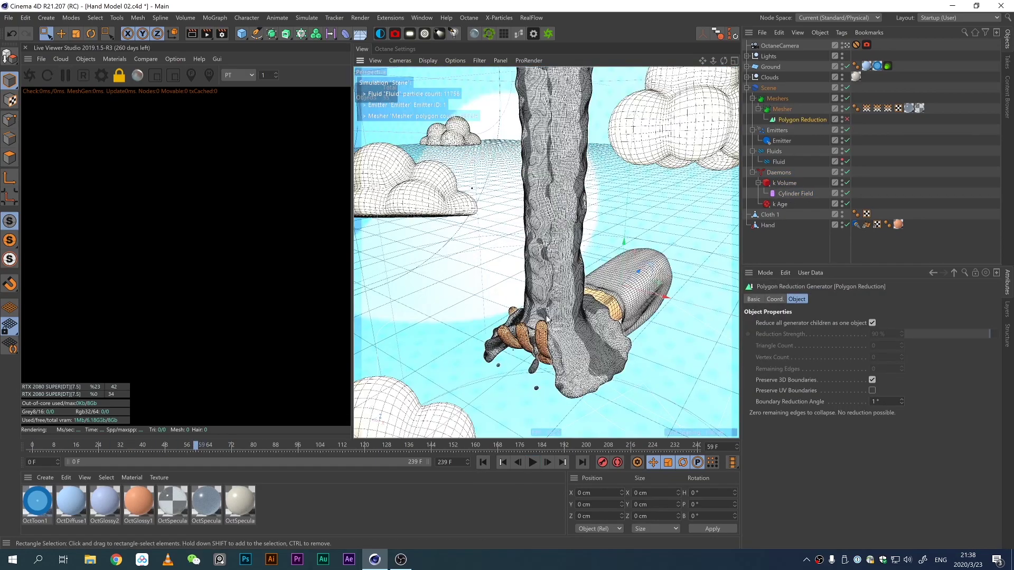
pyautogui.press('Delete')
# Step: Set the Mesher to Quads topology at Medium-High resolution, play the simulation to frame 124 and save the project
pyautogui.click(782, 109)
pyautogui.click(833, 108)
pyautogui.hotkey('ctrl', 'z')
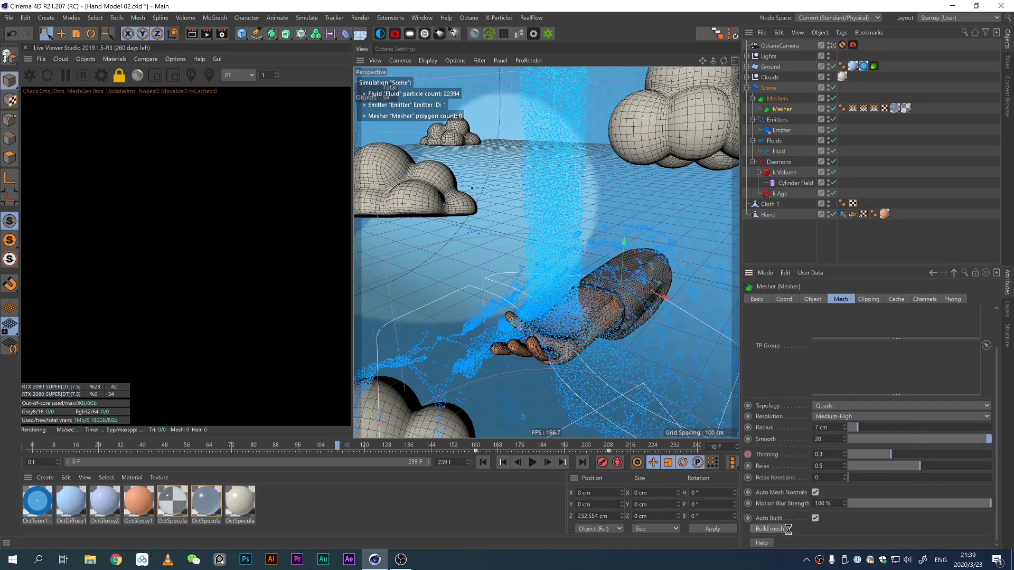
pyautogui.click(534, 463)
pyautogui.keyDown('alt'); pyautogui.moveTo(528, 253); pyautogui.dragTo(560, 248); pyautogui.keyUp('alt')
pyautogui.rightClick(782, 109)
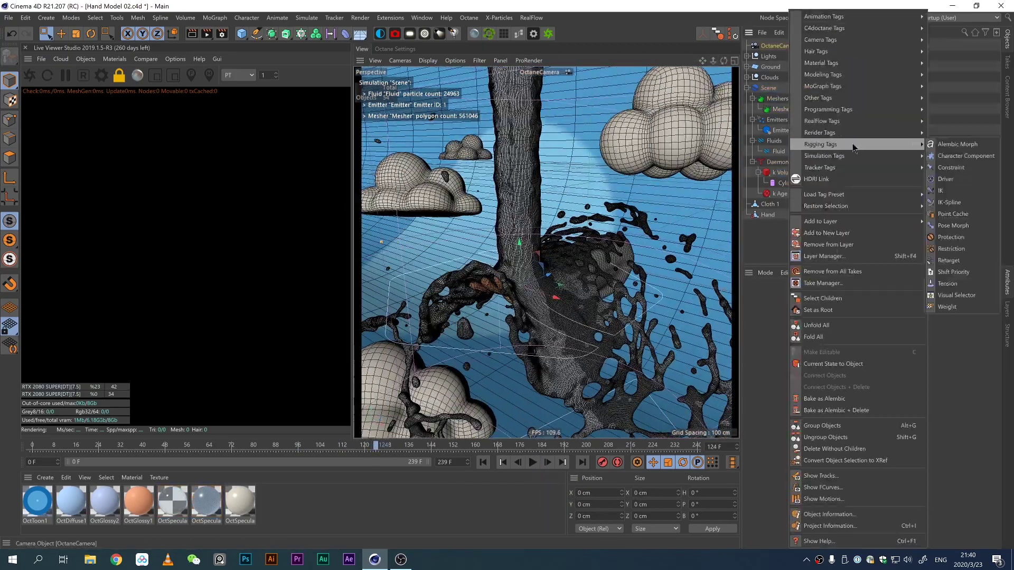
pyautogui.press('Escape')
pyautogui.hotkey('ctrl', 's')
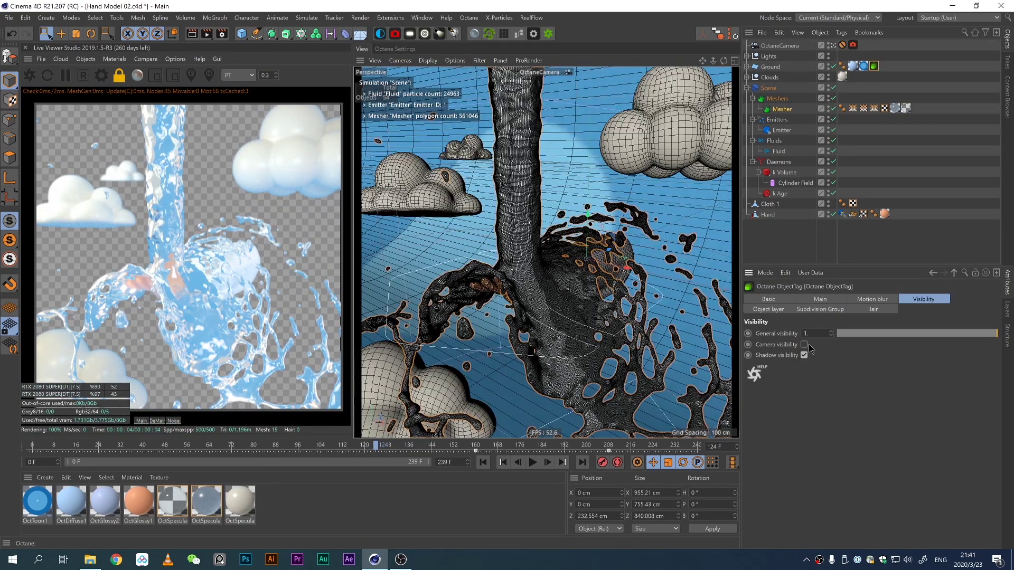
# Step: Place OctSpecular1 last among the Mesher's materials and set Octane pathtracing to 1500 samples, diffuse depth 4, specular depth 5 and scatter depth 9
pyautogui.click(905, 109)
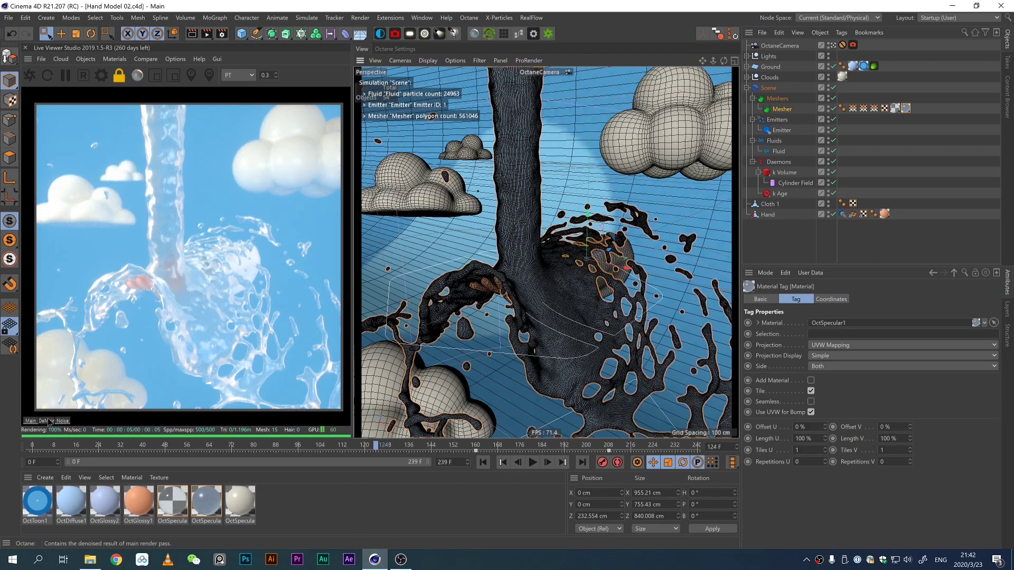
pyautogui.click(395, 48)
pyautogui.moveTo(555, 115); pyautogui.dragTo(501, 127)
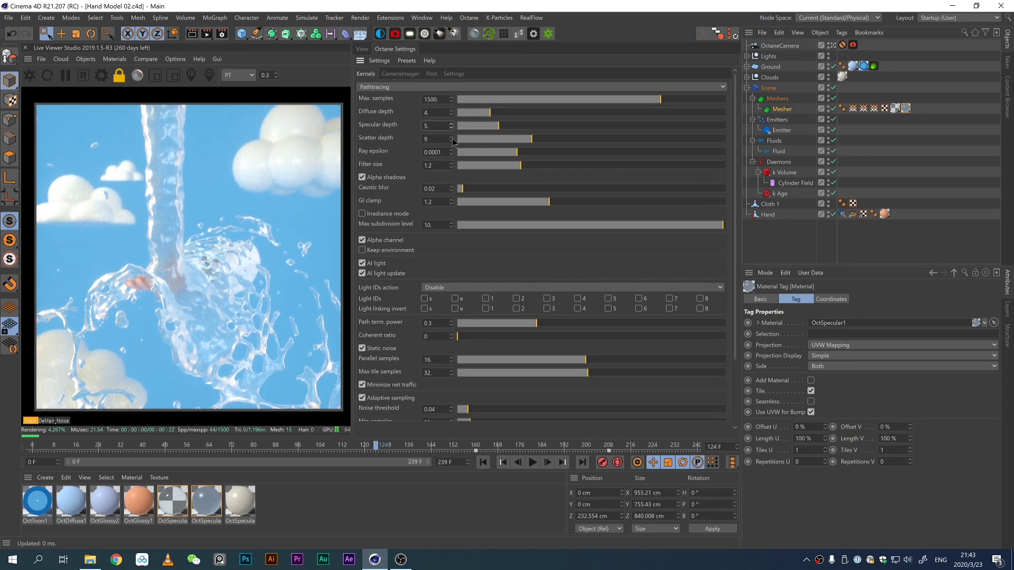
pyautogui.click(362, 250)
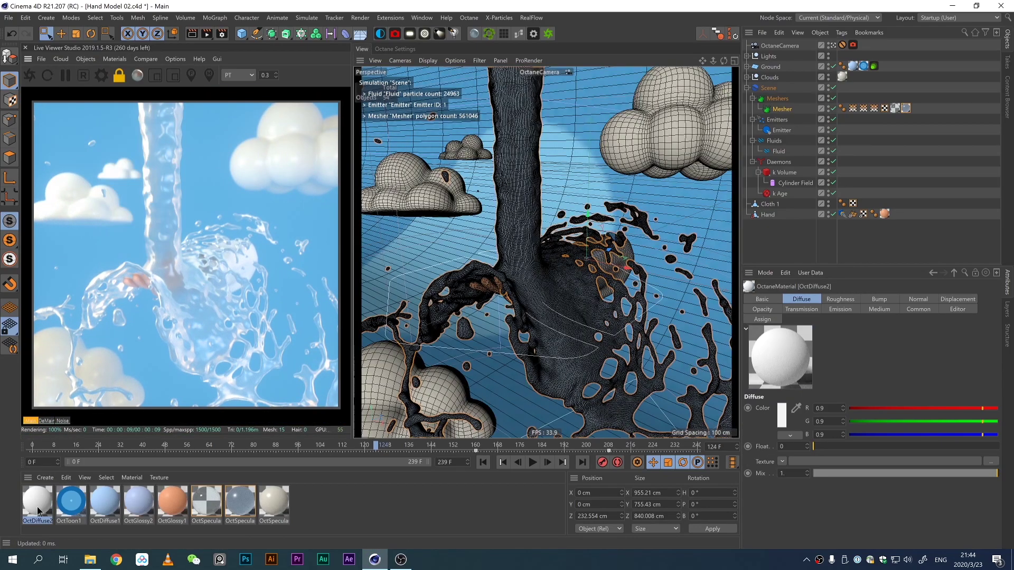
# Step: Set up OctDiffuse2's emission with a blue RgbSpectrum texture and a power of 60000
pyautogui.doubleClick(37, 501)
pyautogui.click(479, 129)
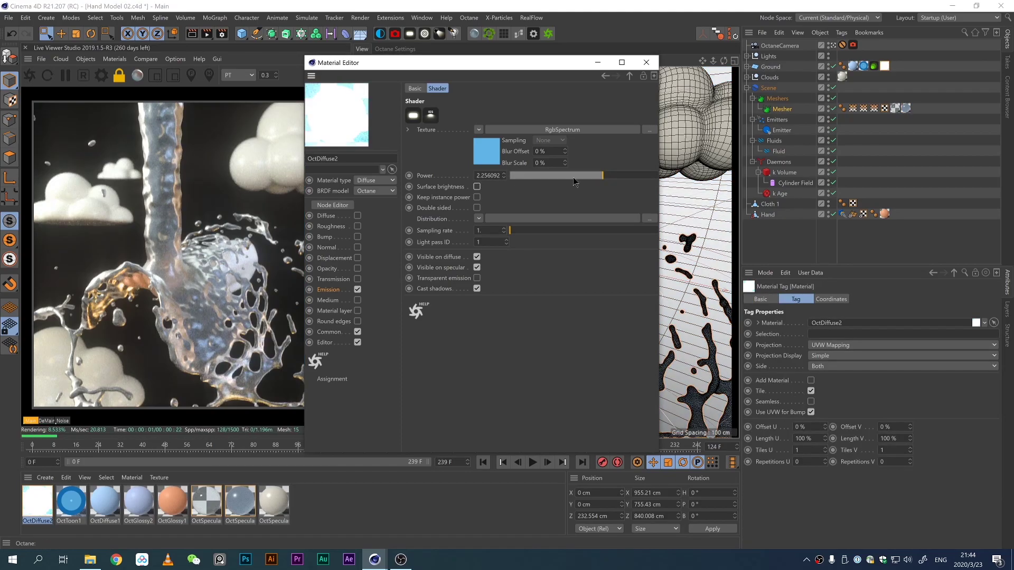
pyautogui.click(488, 176)
pyautogui.write('60000')
pyautogui.press('Return')
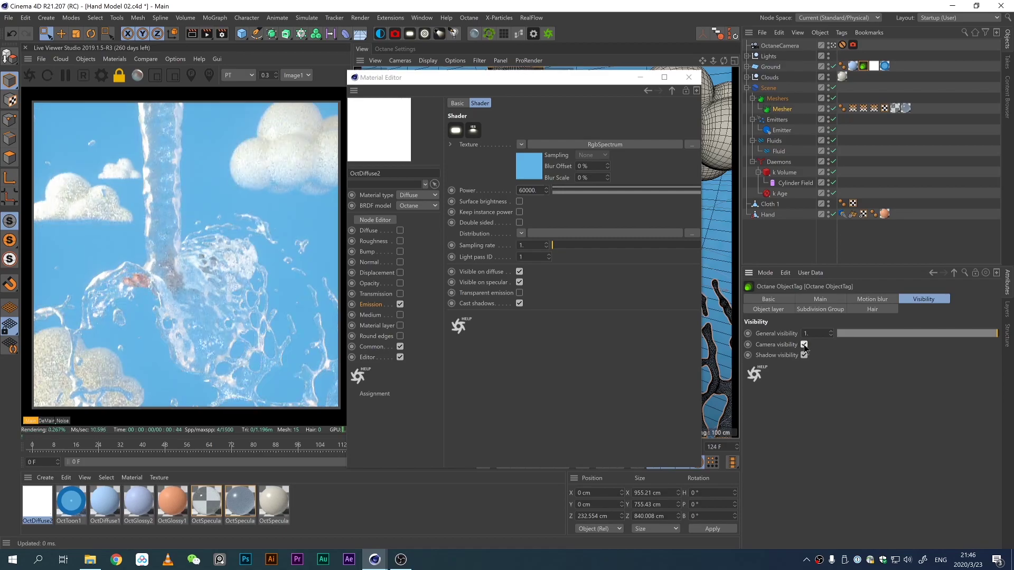
# Step: Enable surface brightness on OctDiffuse2's emission, set its RGB colour to 0.079946, 0.395412, 0.729347 and save the project
pyautogui.click(519, 202)
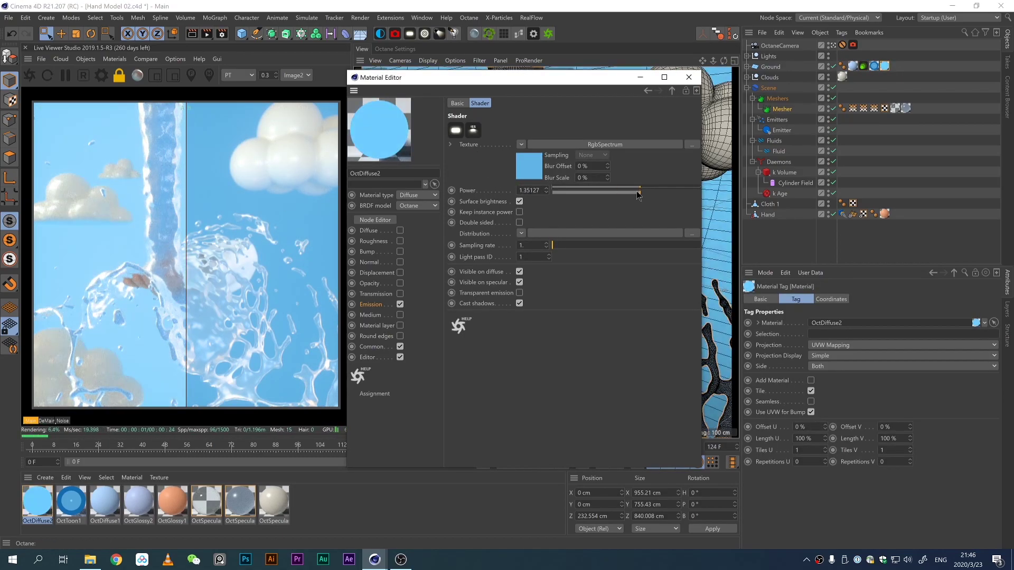
pyautogui.click(605, 144)
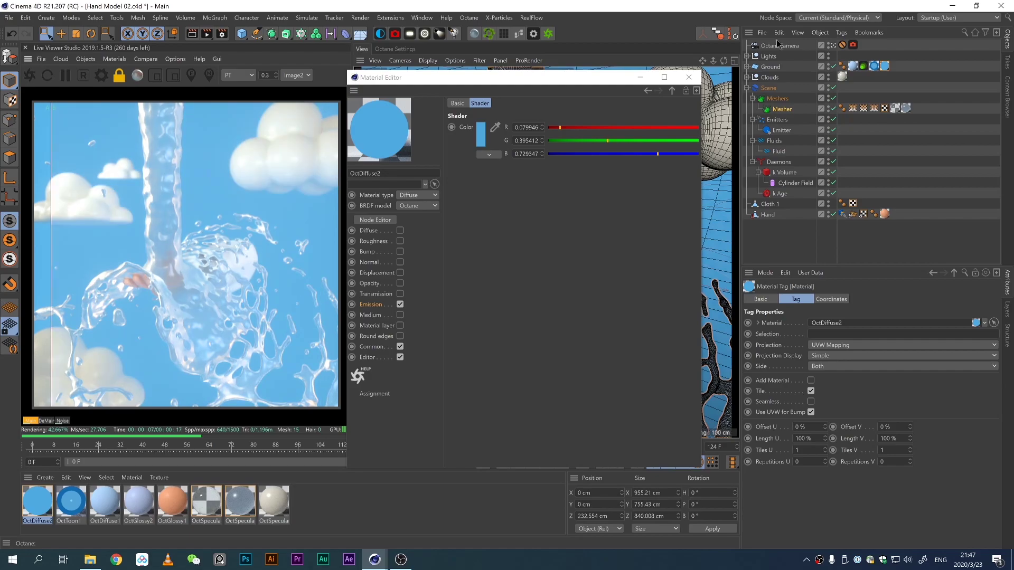
pyautogui.hotkey('ctrl', 's')
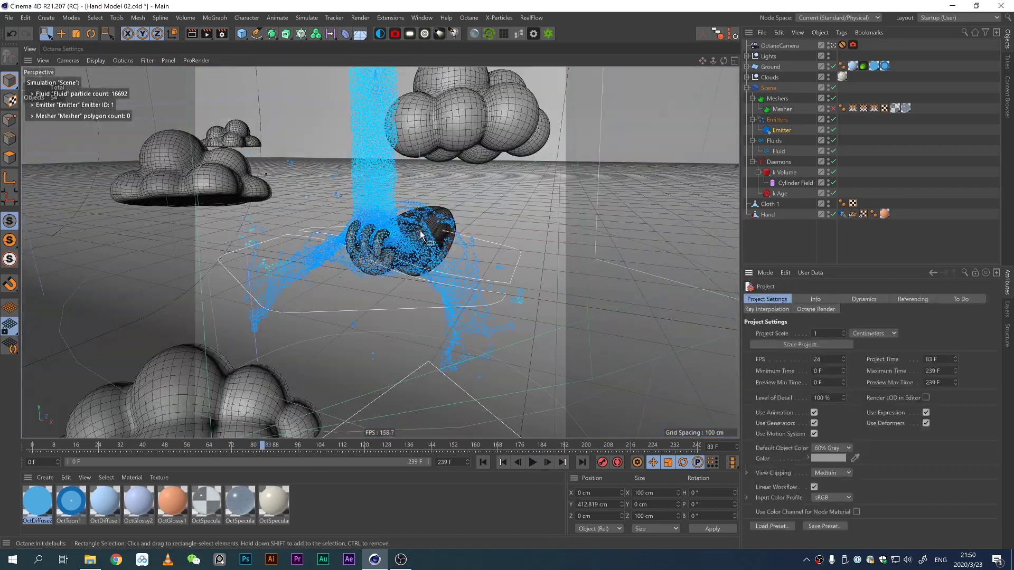
# Step: Keyframe the Emitter's speed at 0 cm on frame 200, replay the simulation and look over the Fluid's particle and display settings
pyautogui.click(532, 463)
pyautogui.click(493, 449)
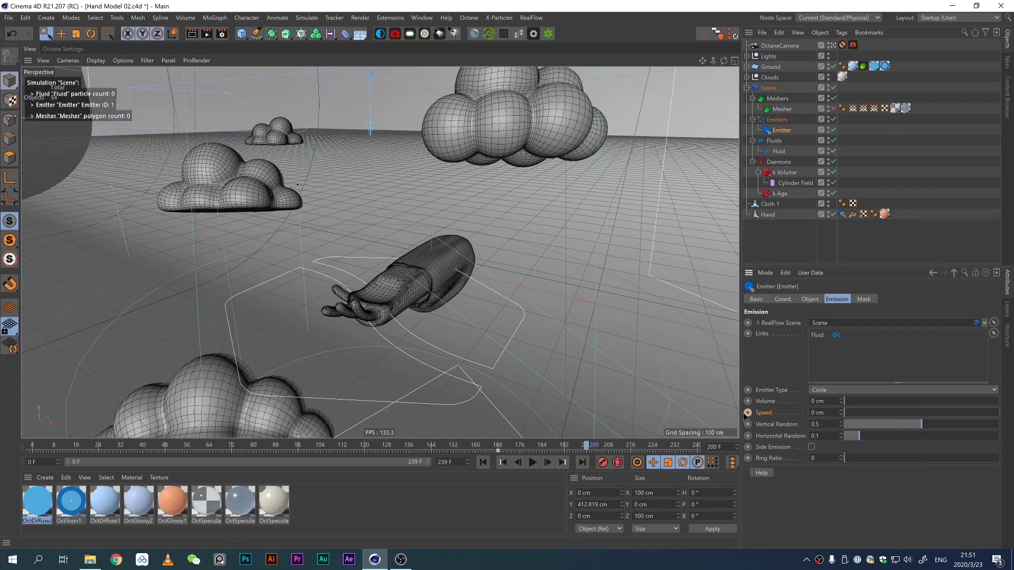
pyautogui.click(779, 151)
pyautogui.click(533, 462)
pyautogui.click(832, 299)
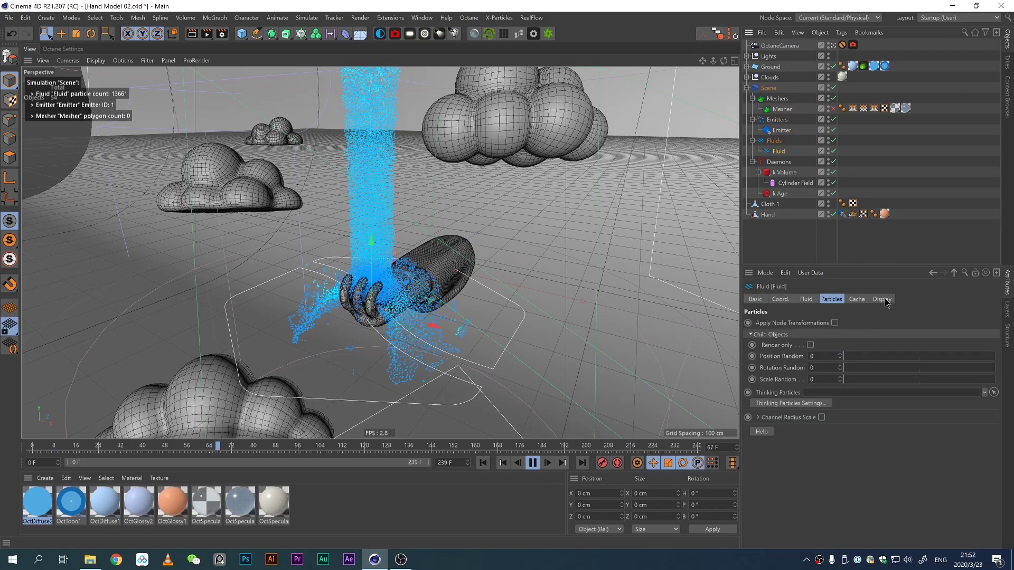
pyautogui.click(883, 299)
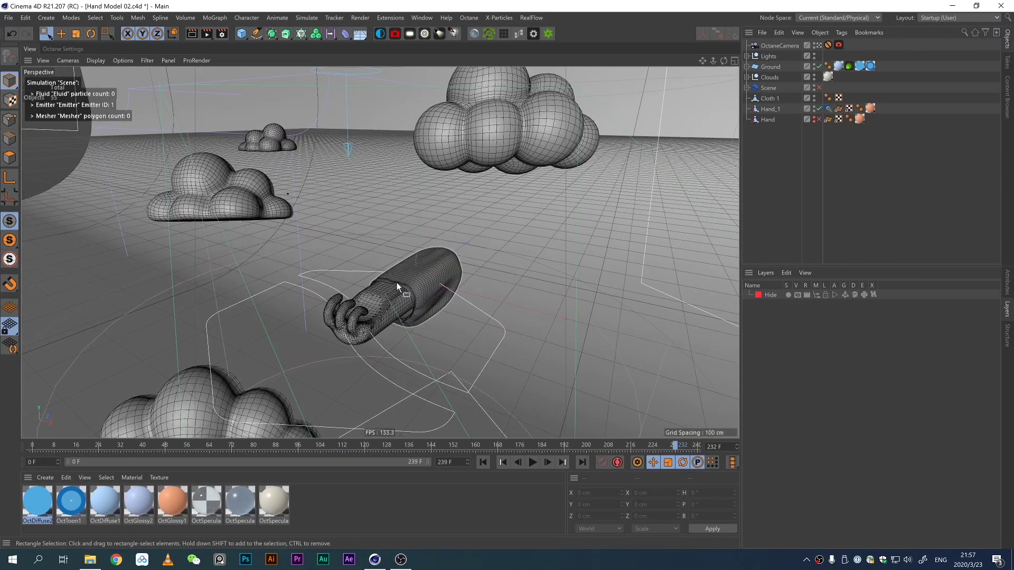
# Step: Expand the RealFlow Scene, check the Emitter's emission settings and play the simulation to about frame 226
pyautogui.click(747, 87)
pyautogui.click(781, 130)
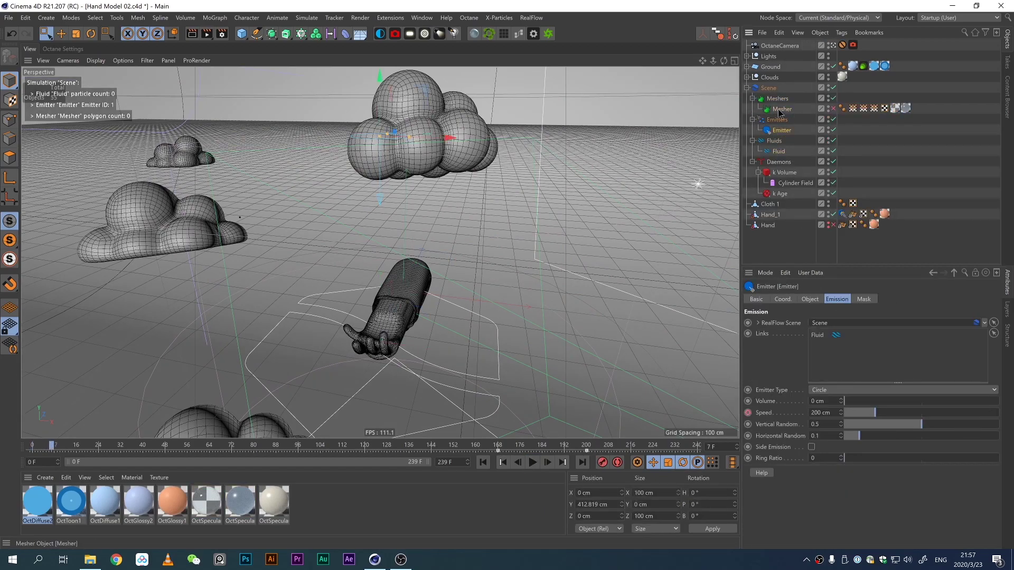
pyautogui.click(533, 463)
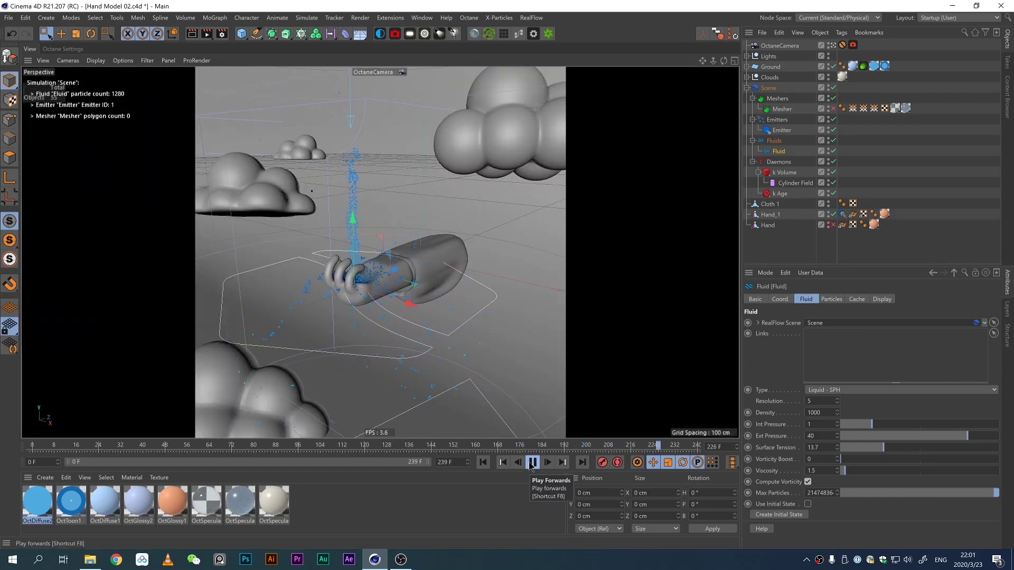
# Step: Cache the RealFlow Scene's simulation and scrub through the cached particle frames
pyautogui.click(769, 88)
pyautogui.click(824, 299)
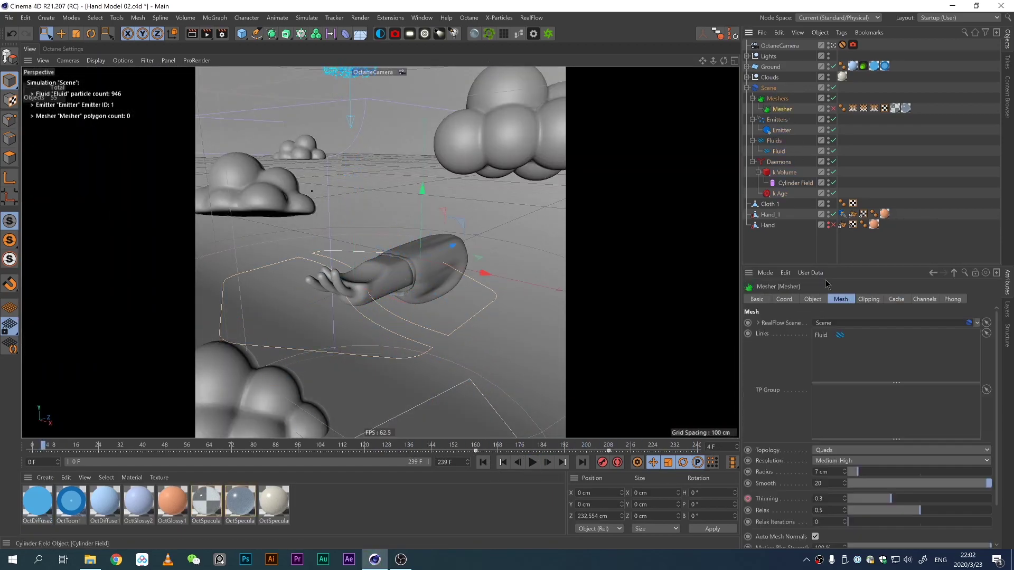
pyautogui.click(778, 519)
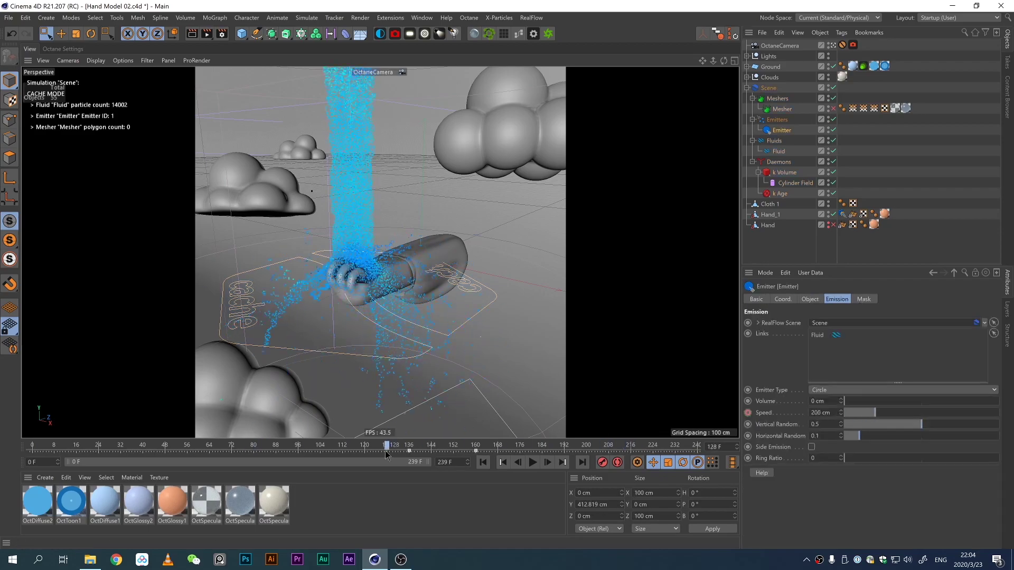
pyautogui.click(370, 452)
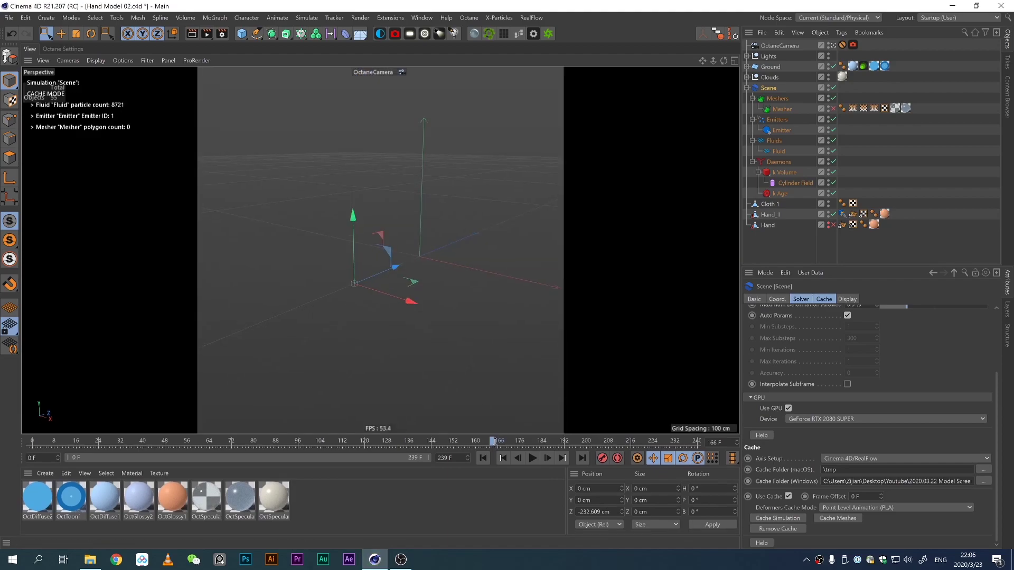
# Step: Enable the Mesher, play the cached simulation and build the mesh at frame 0
pyautogui.click(835, 109)
pyautogui.click(532, 463)
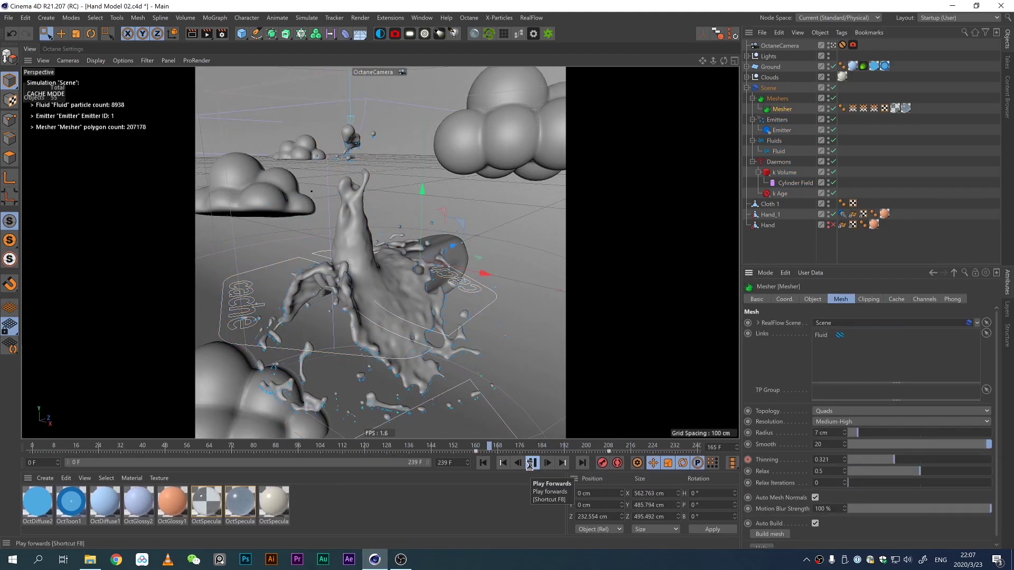
pyautogui.rightClick(536, 463)
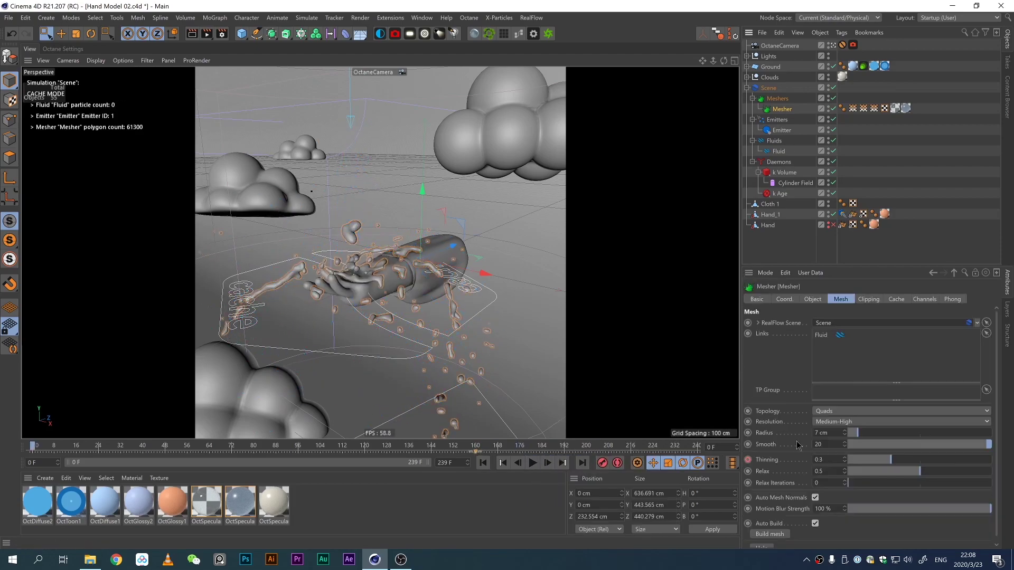
pyautogui.click(770, 535)
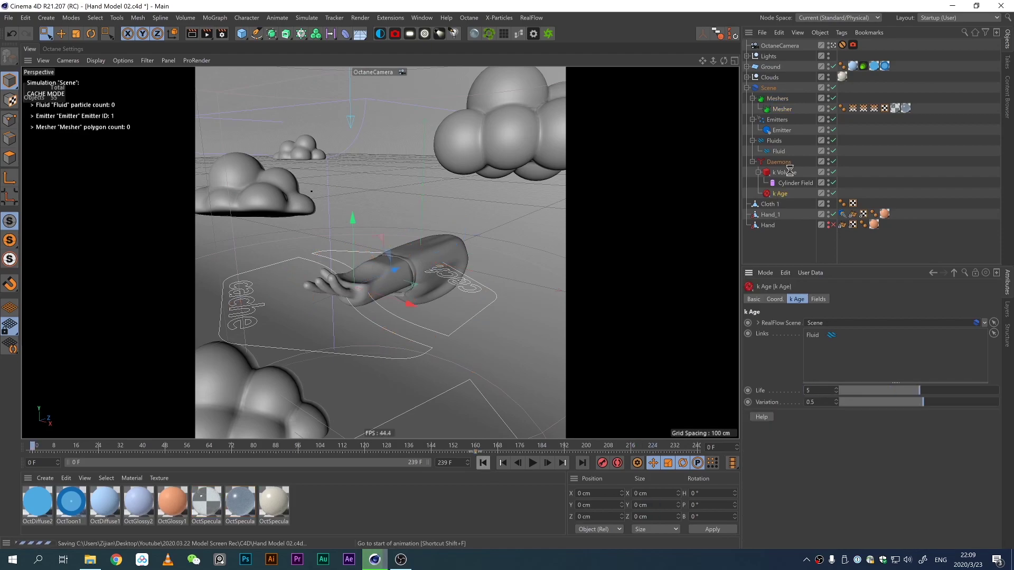
# Step: Replay the meshed simulation with the Scene's cache turned off and inspect the Fluid object
pyautogui.click(533, 465)
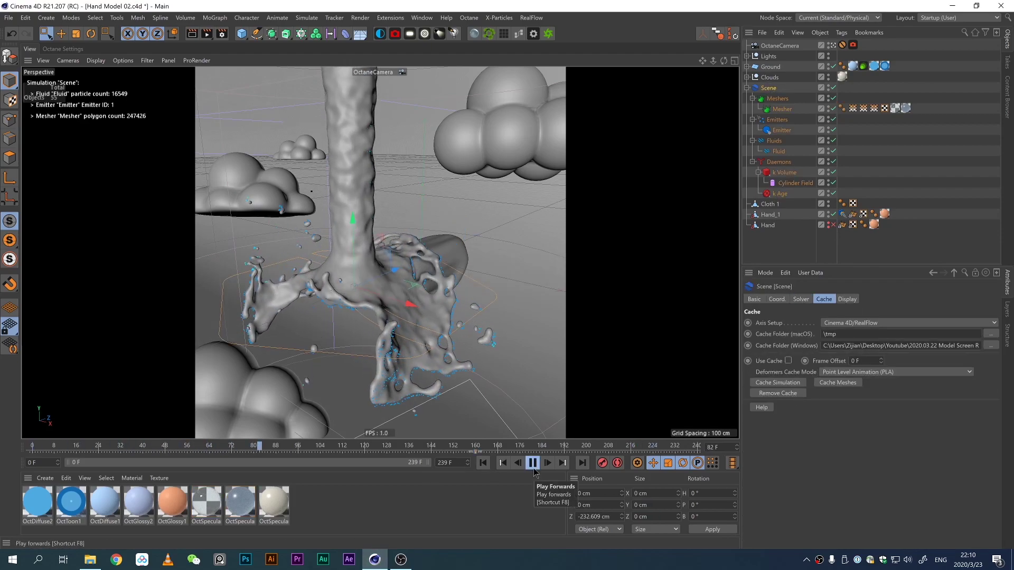
pyautogui.click(779, 151)
pyautogui.moveTo(898, 334); pyautogui.dragTo(881, 339)
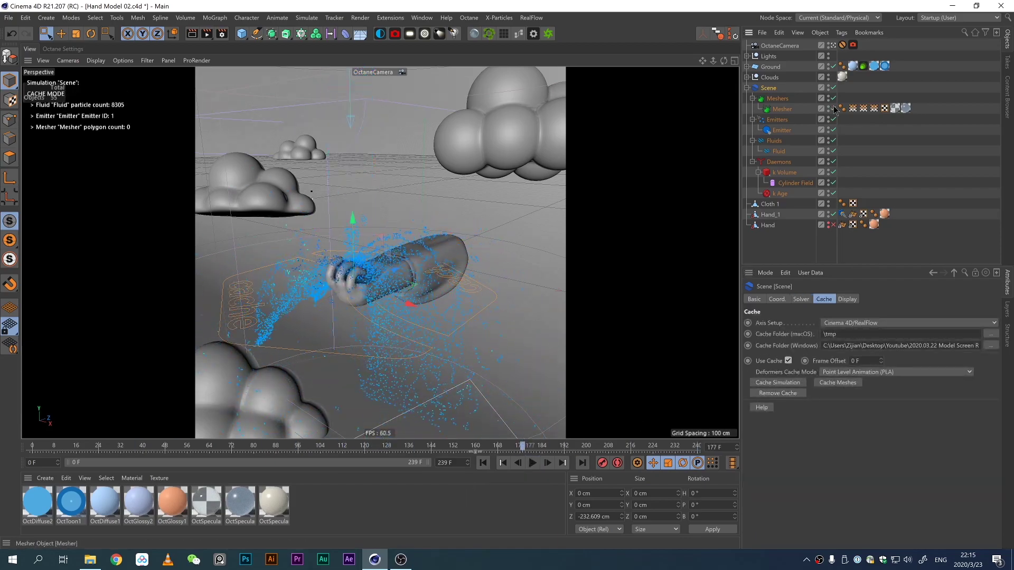
# Step: Remove the Scene's cache, cache the simulation again through frame 239 and play back the result
pyautogui.click(770, 529)
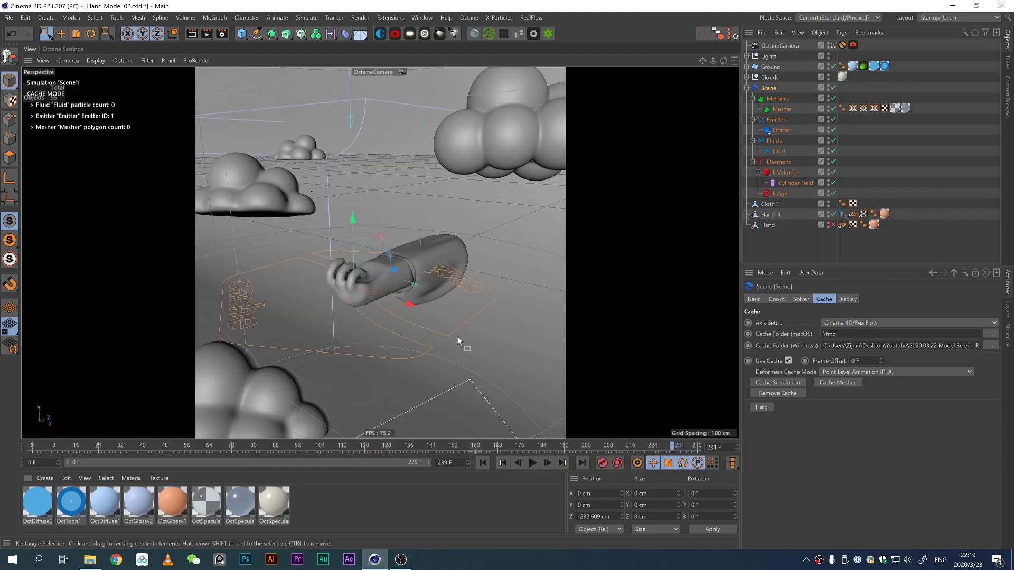
pyautogui.click(782, 109)
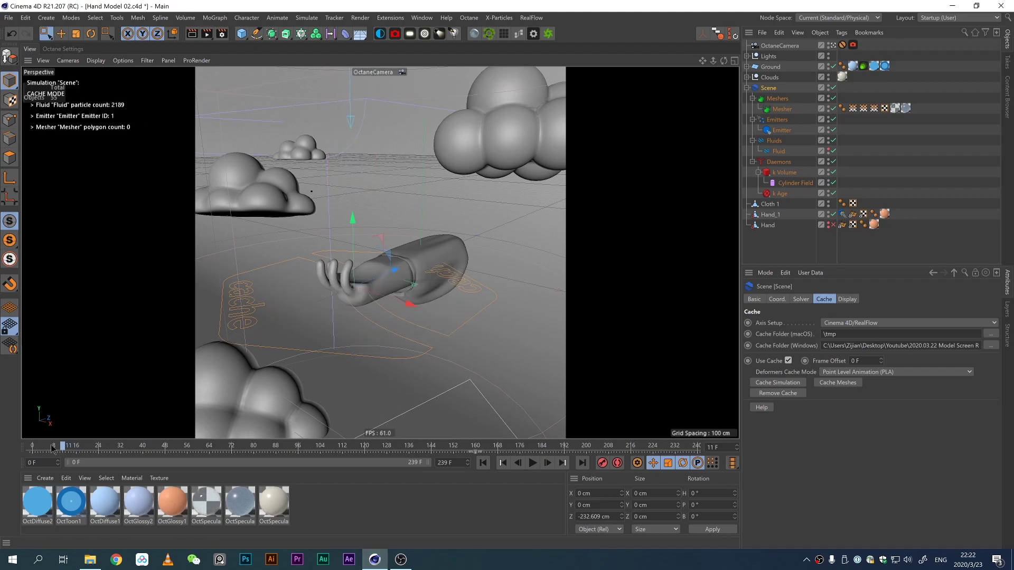
pyautogui.click(532, 463)
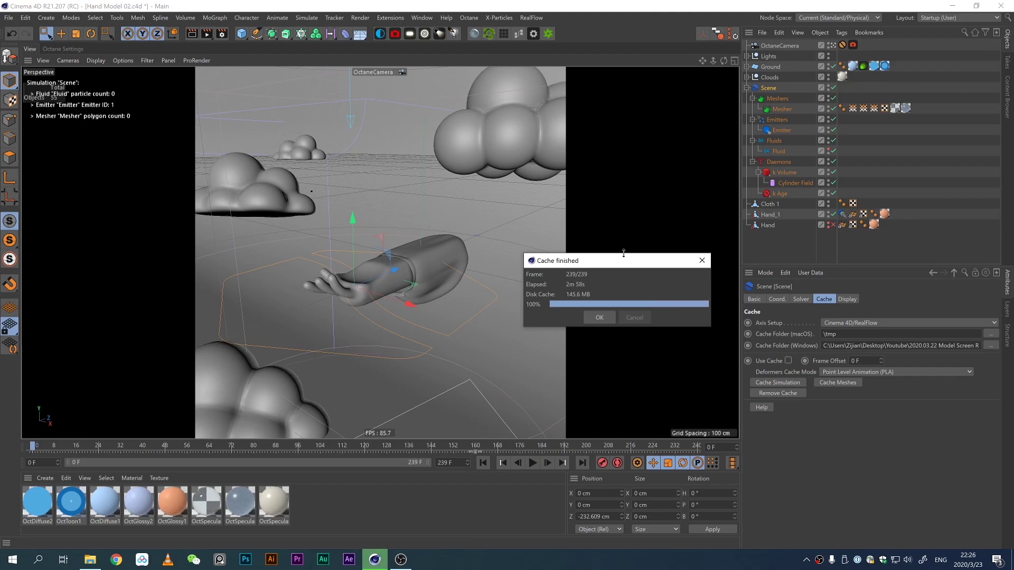
pyautogui.click(599, 318)
pyautogui.click(533, 463)
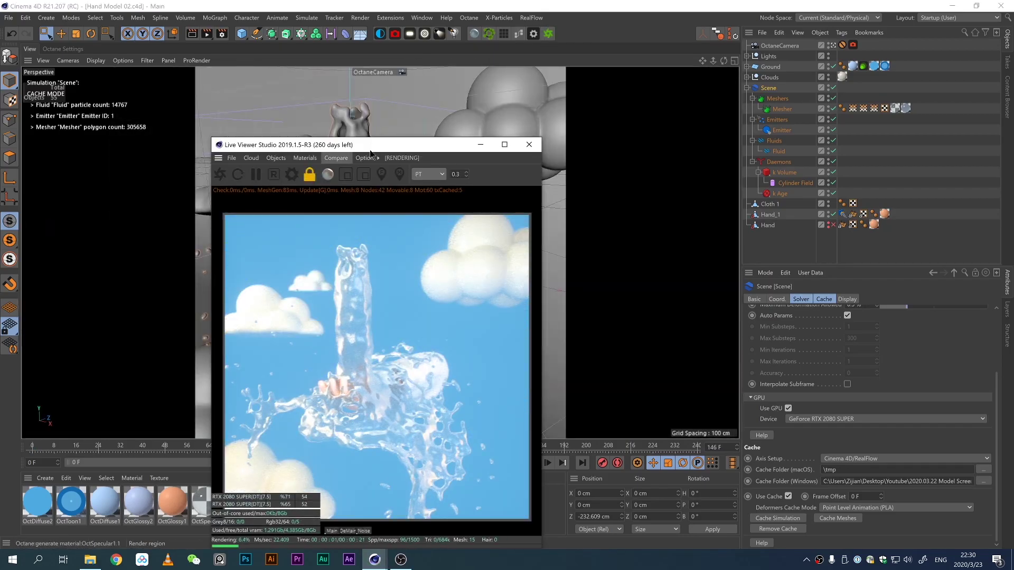
# Step: Set the OctaneCamera's imager to hotpixel removal 0, highlight compression 0.25 and response Gamma 1.8
pyautogui.moveTo(370, 152); pyautogui.dragTo(526, 26)
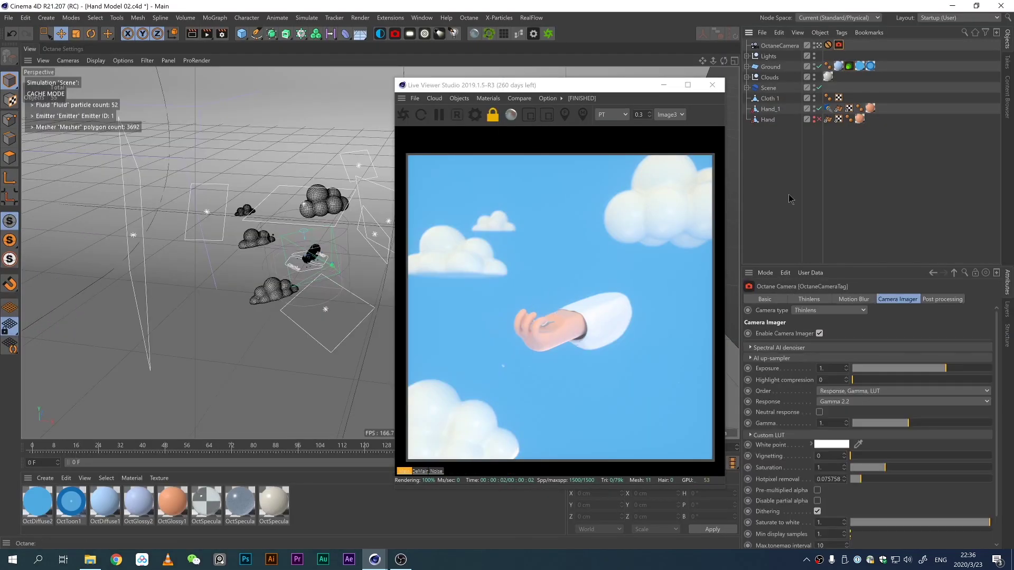
pyautogui.moveTo(988, 479); pyautogui.dragTo(849, 479)
pyautogui.moveTo(988, 379); pyautogui.dragTo(887, 379)
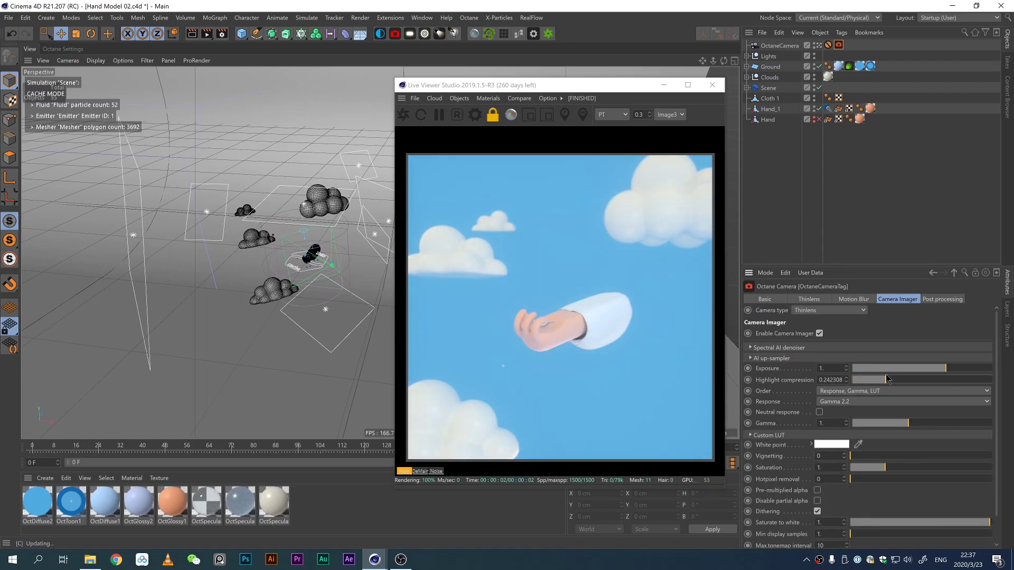
pyautogui.scroll(-3, 840, 403)
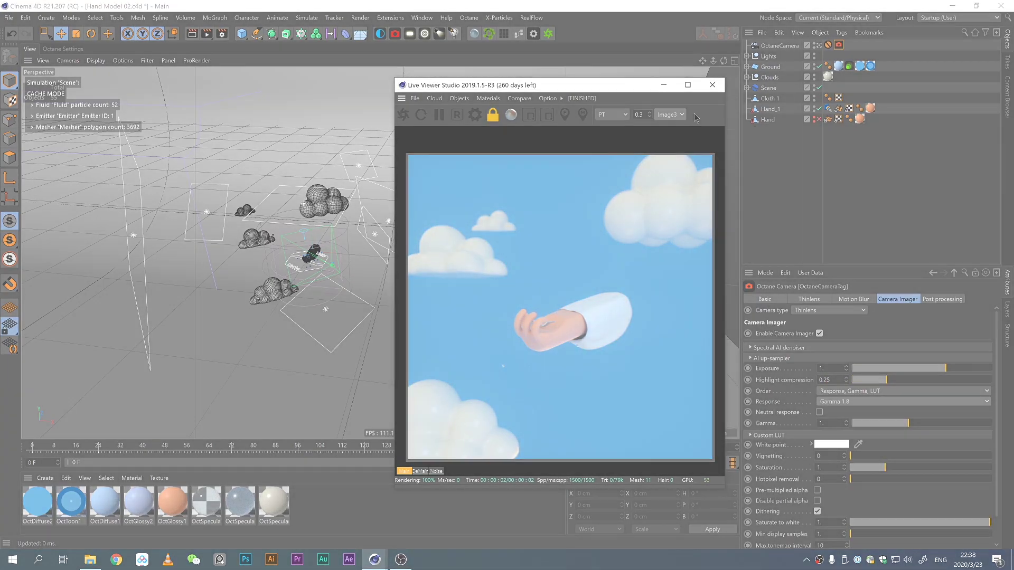